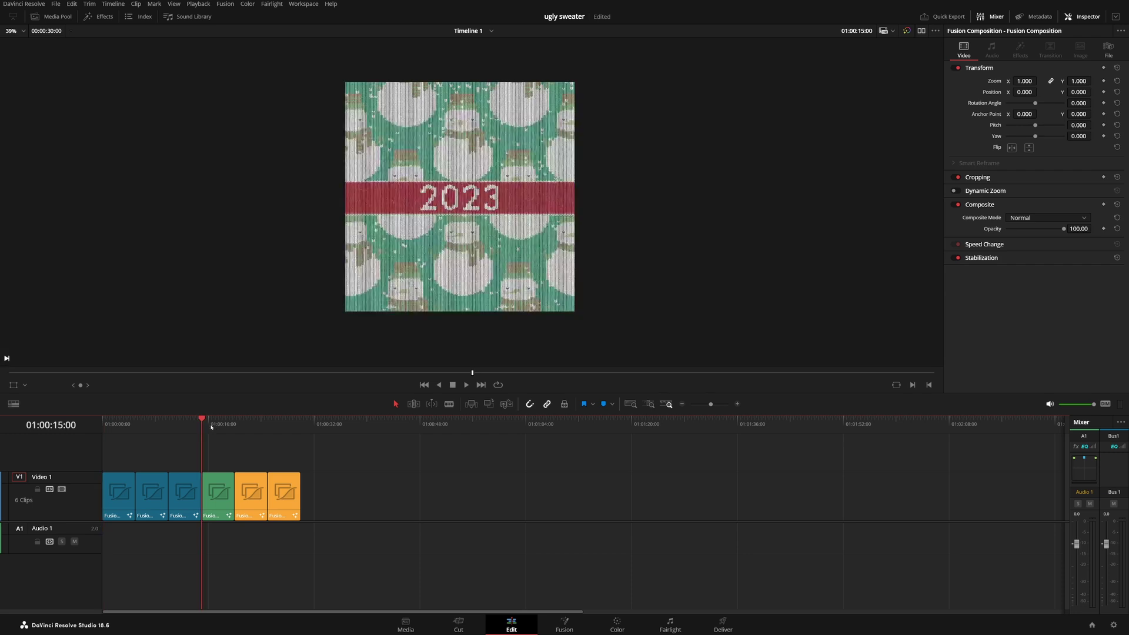
Play back the sweater timeline, check the last two clips, and return the playhead to the first clip
key("space")
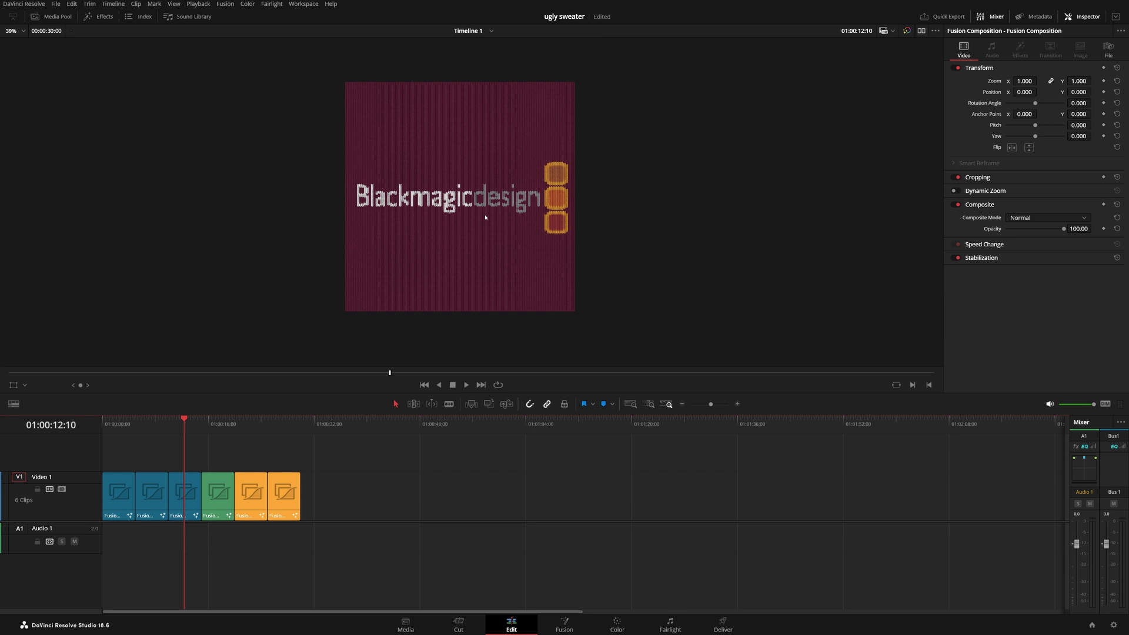
left_click(253, 426)
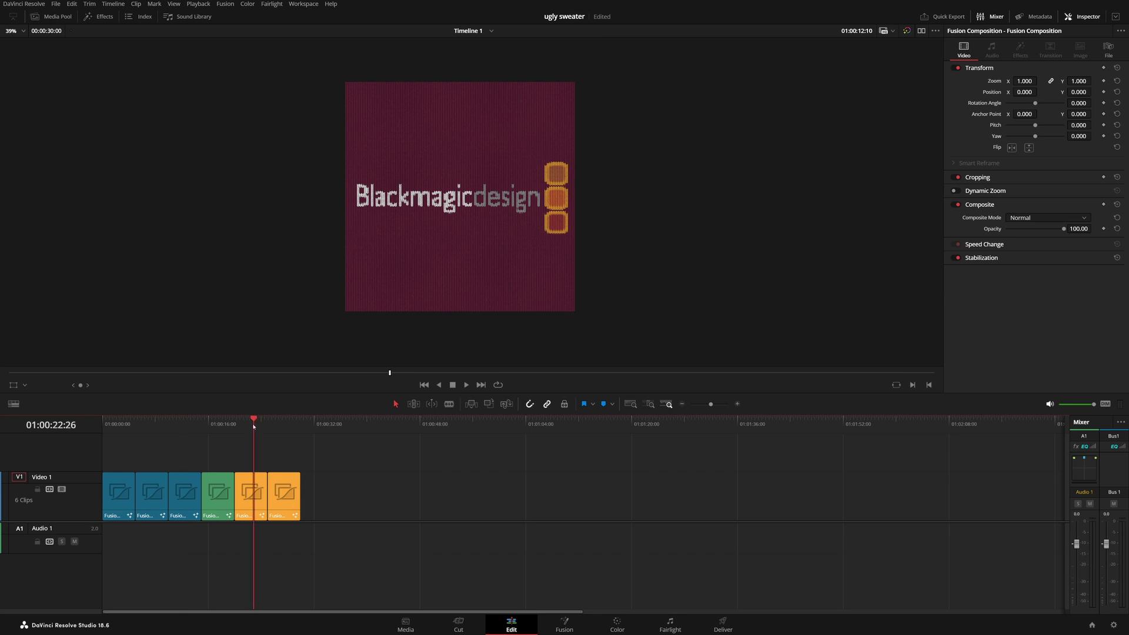
left_click(279, 426)
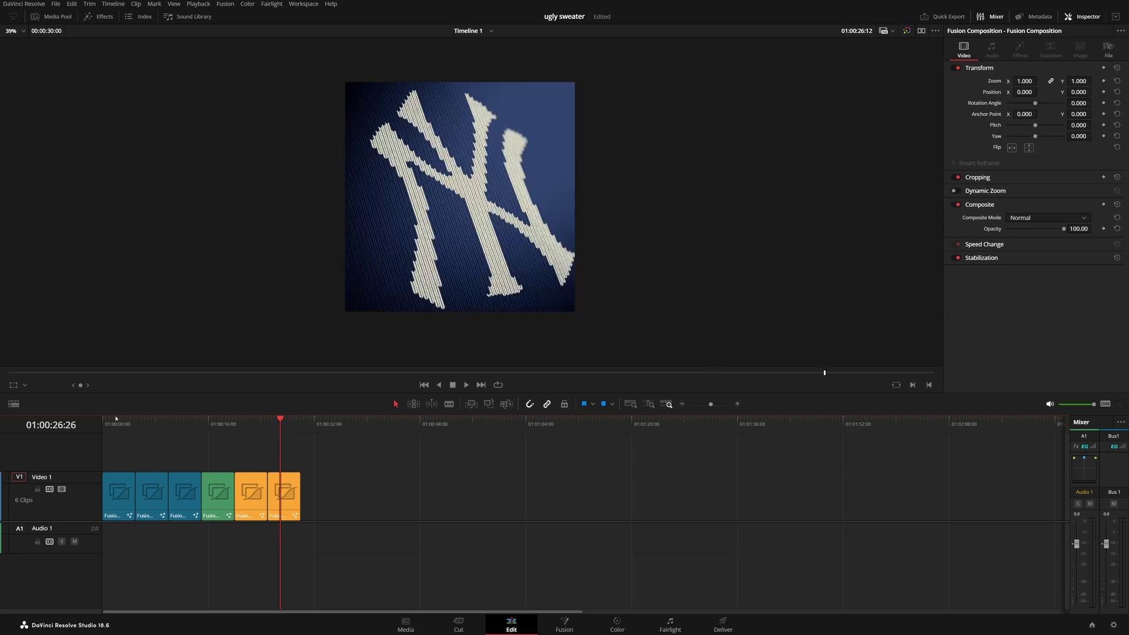
left_click_drag(116, 418, 112, 419)
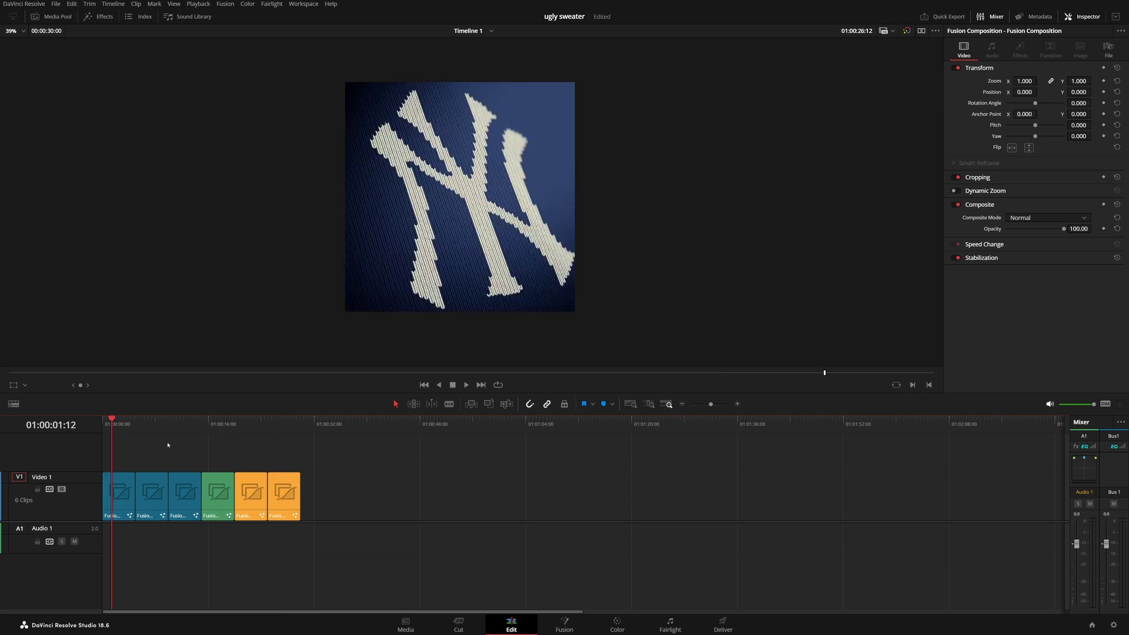
Open the first clip's composition on the Fusion page and inspect the settings of the sPolygon1_1 stitch shape
left_click(564, 624)
left_click_drag(379, 507, 406, 557)
scroll(389, 479, "up", 8)
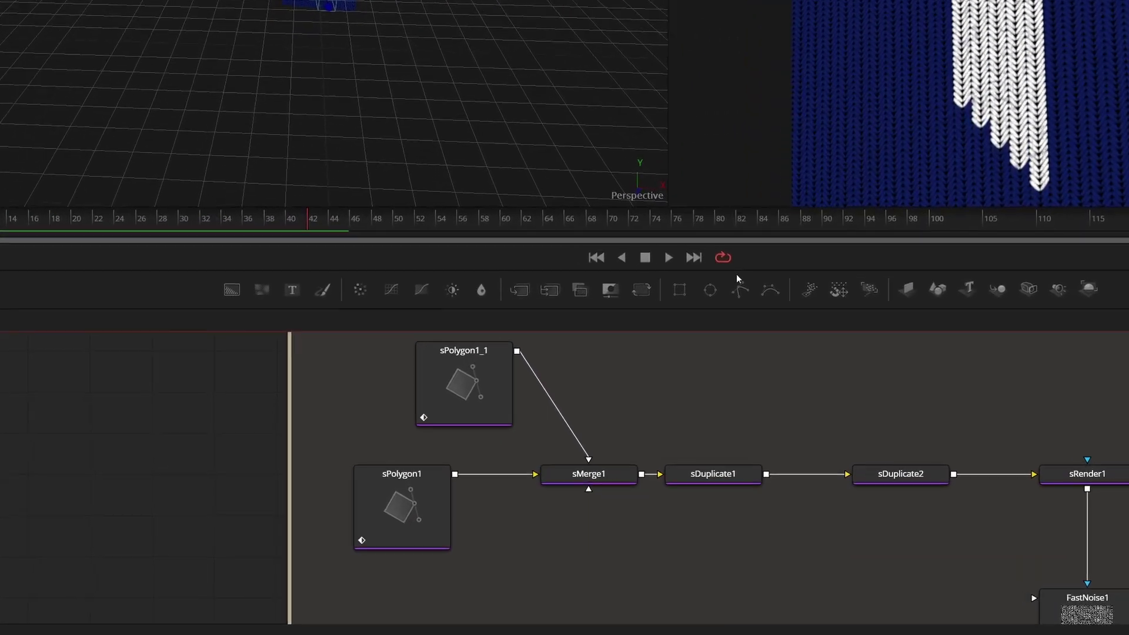
left_click(511, 193)
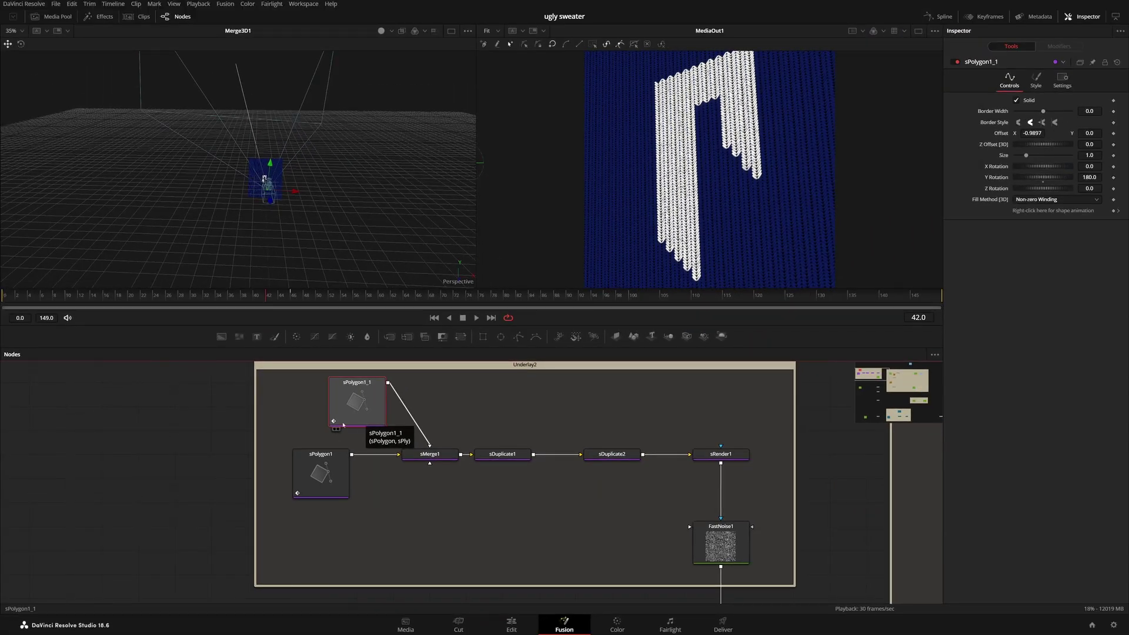
Examine the available Shape tools and the stitch's duplicate nodes, and save the project
right_click(174, 415)
mouse_move(224, 423)
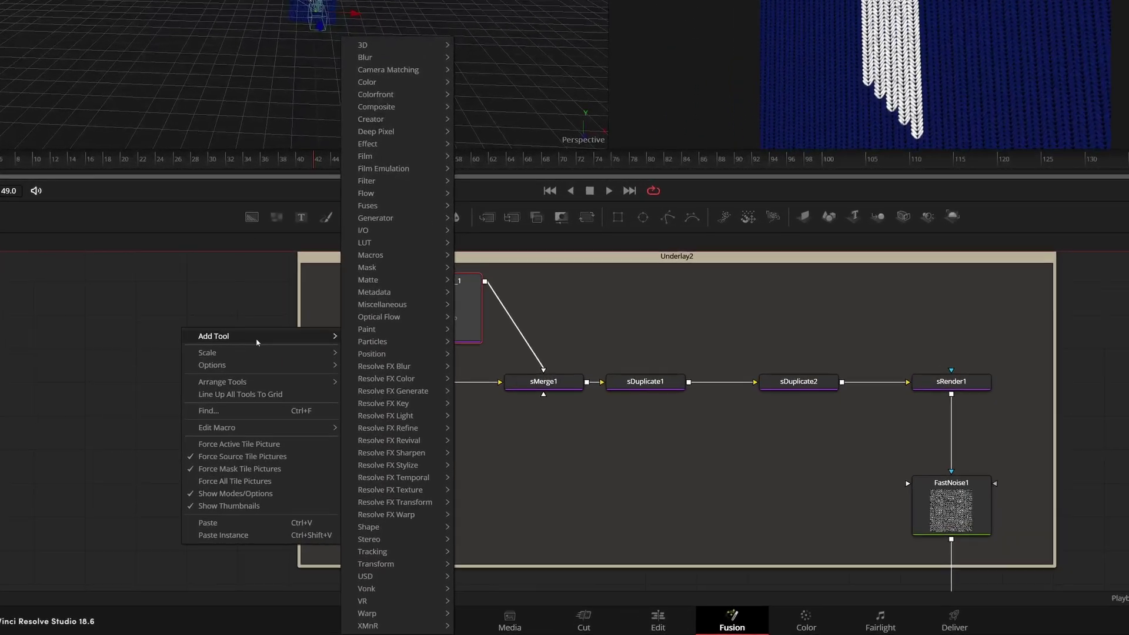
mouse_move(393, 525)
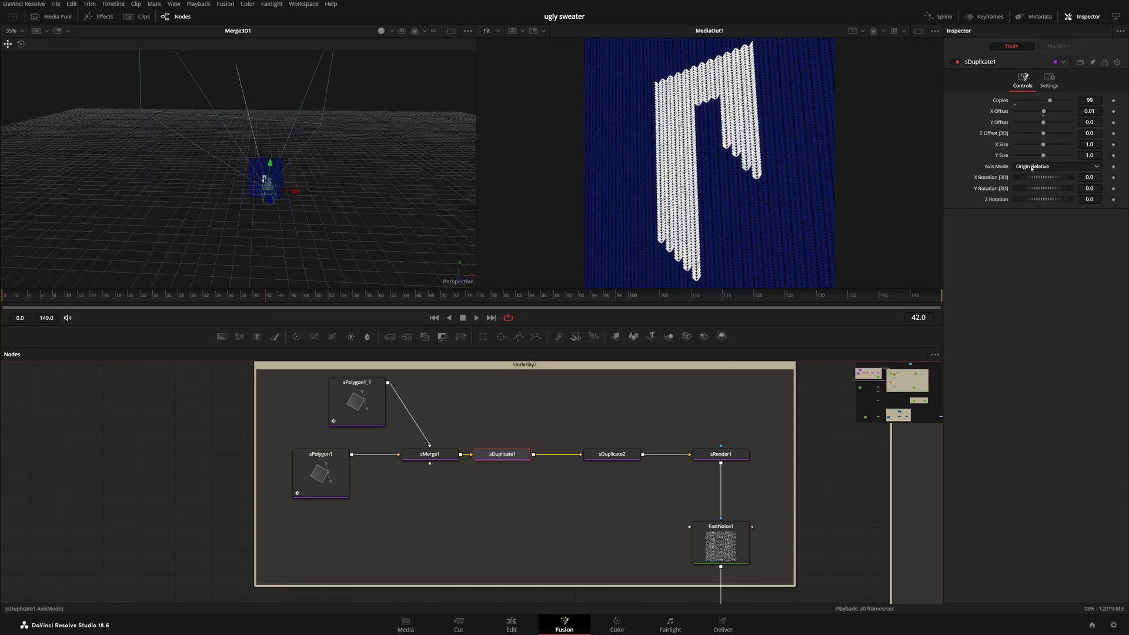
left_click(612, 454)
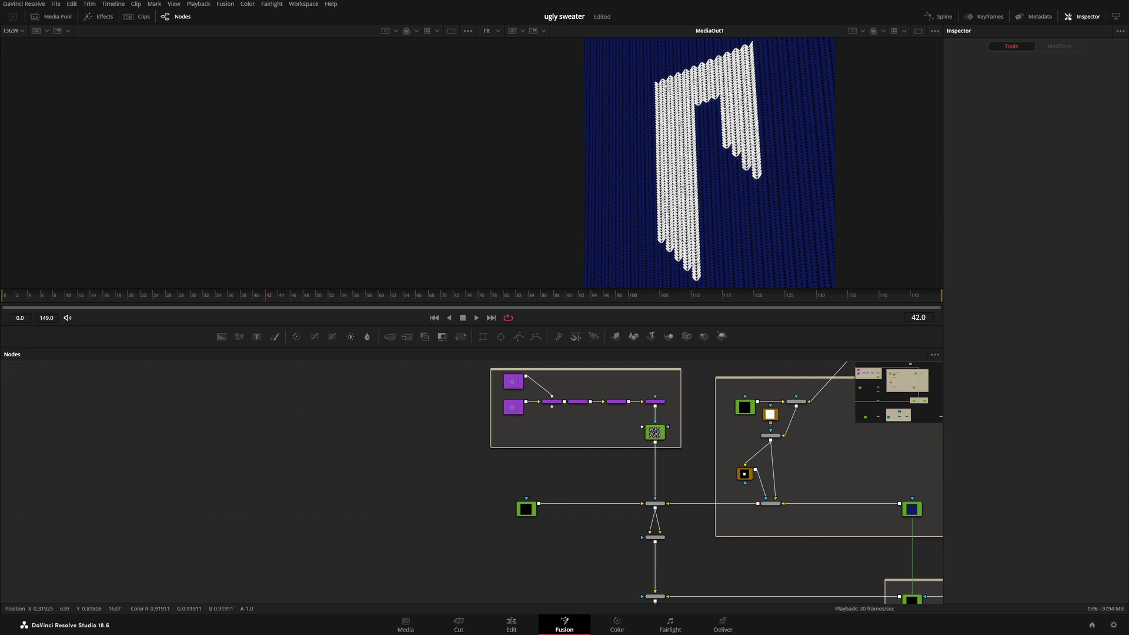
key("ctrl+s")
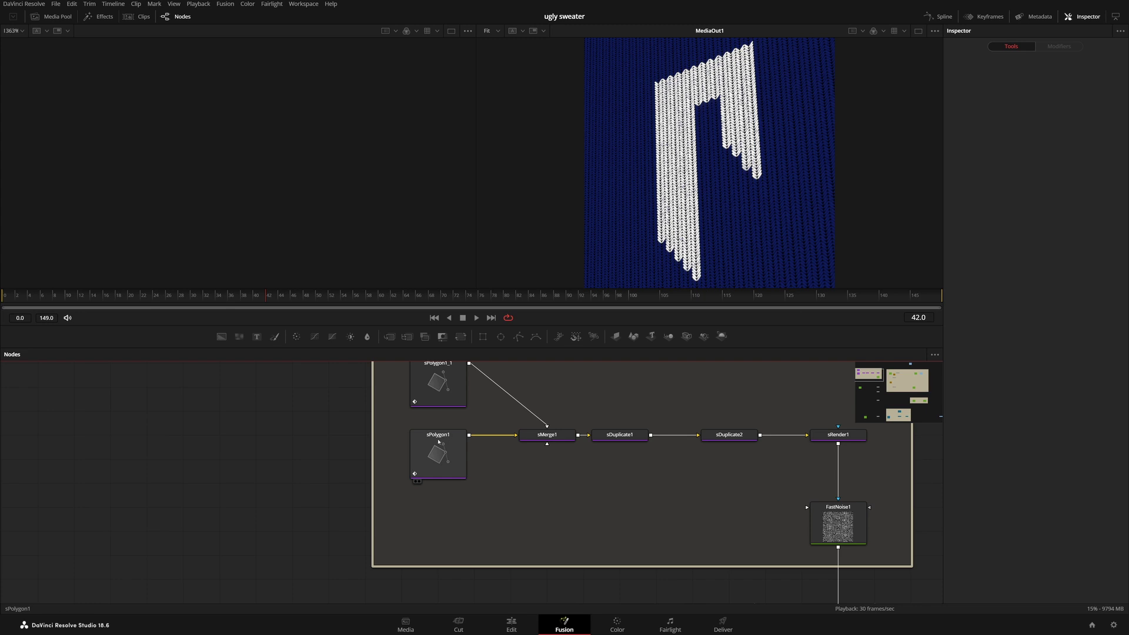
Add an unconnected Fast Noise node in the empty area beside the stitch group and display it fitted in the first viewer
scroll(351, 471, "down", 5)
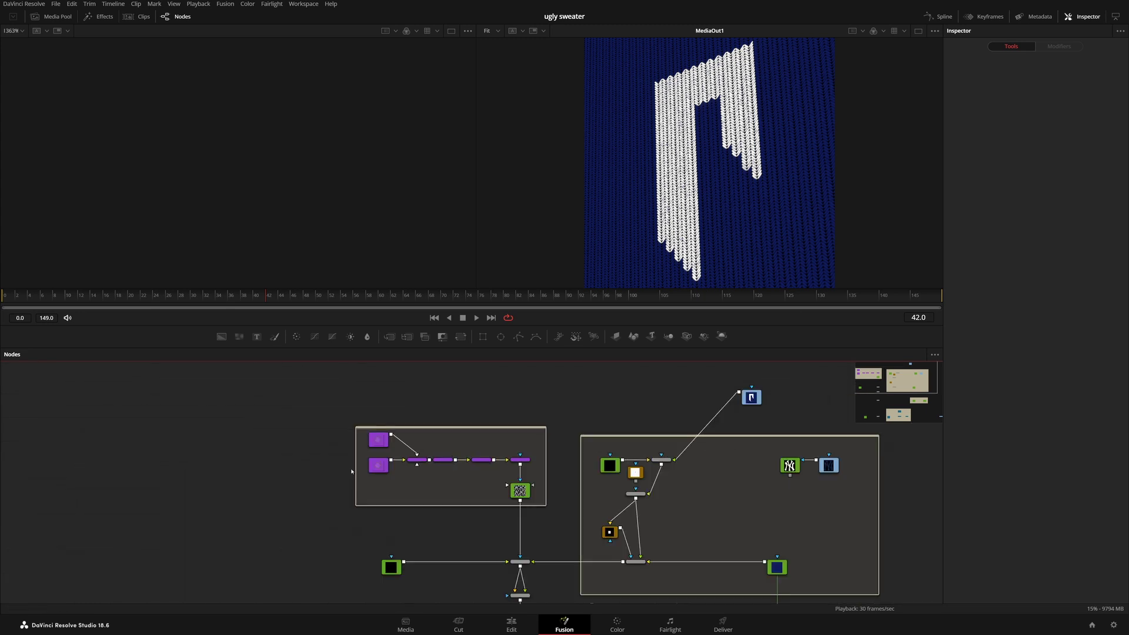
left_click_drag(318, 527, 348, 463)
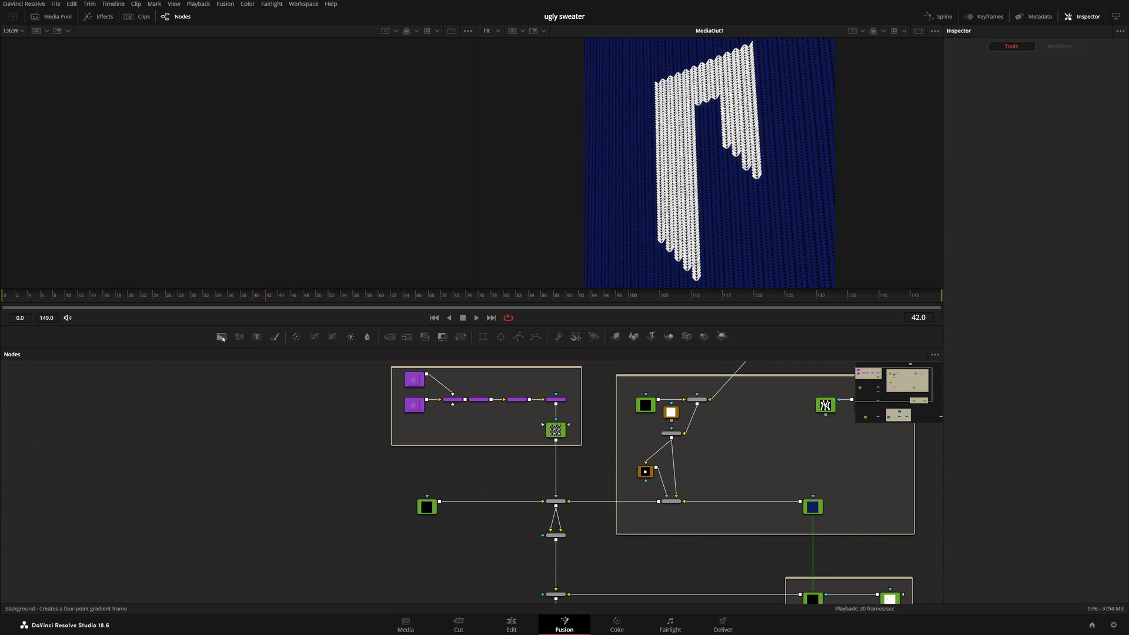
left_click_drag(239, 336, 312, 456)
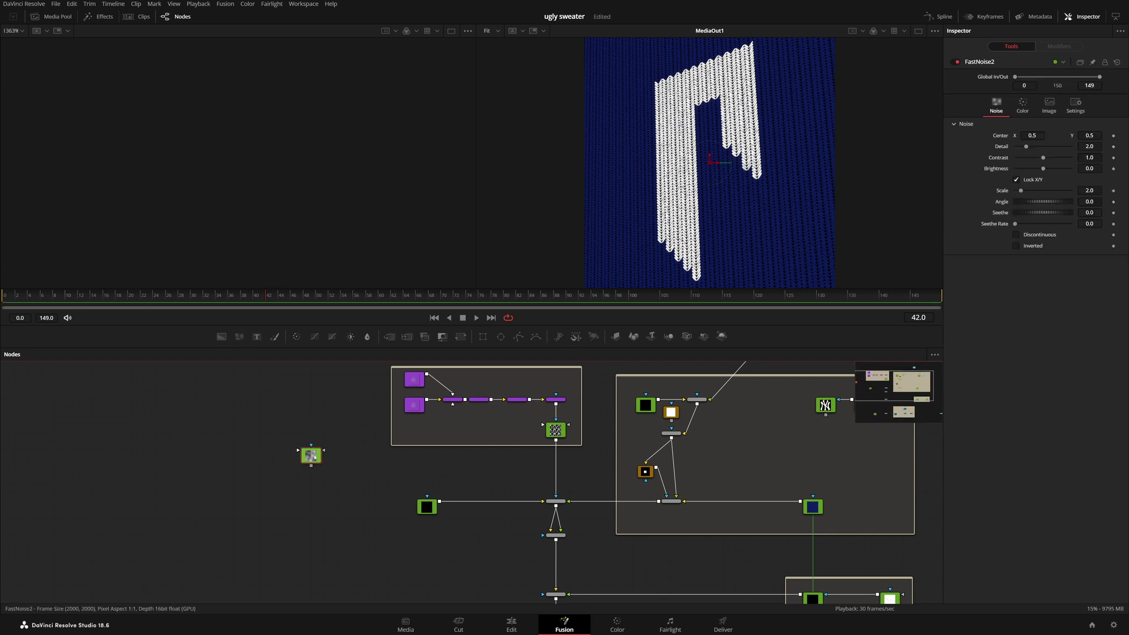
key("1")
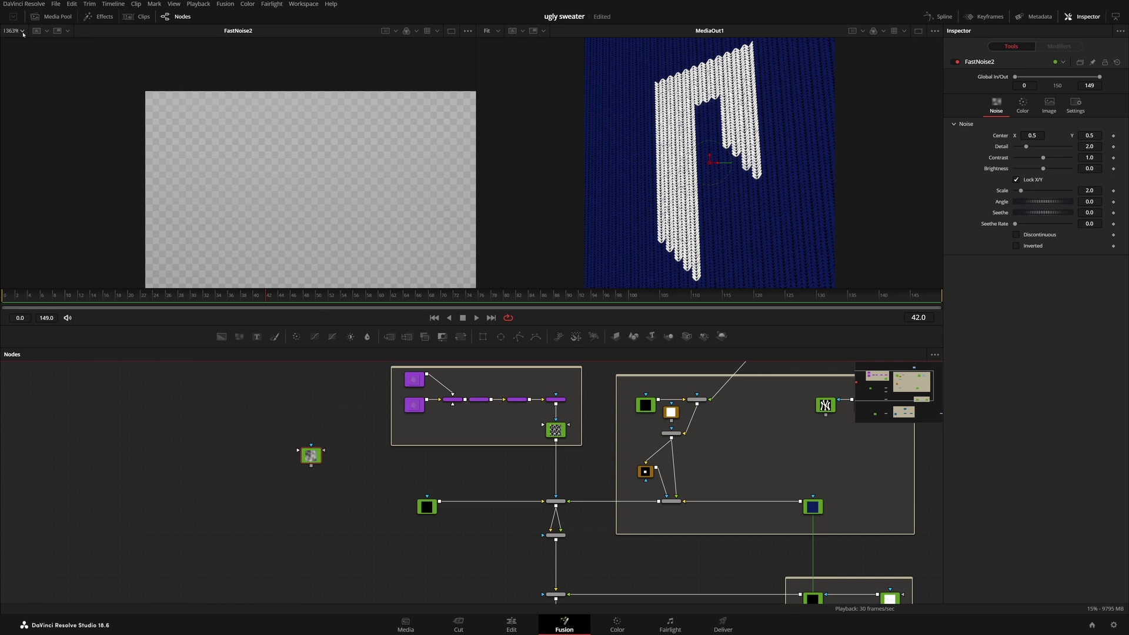
left_click(13, 30)
left_click(16, 43)
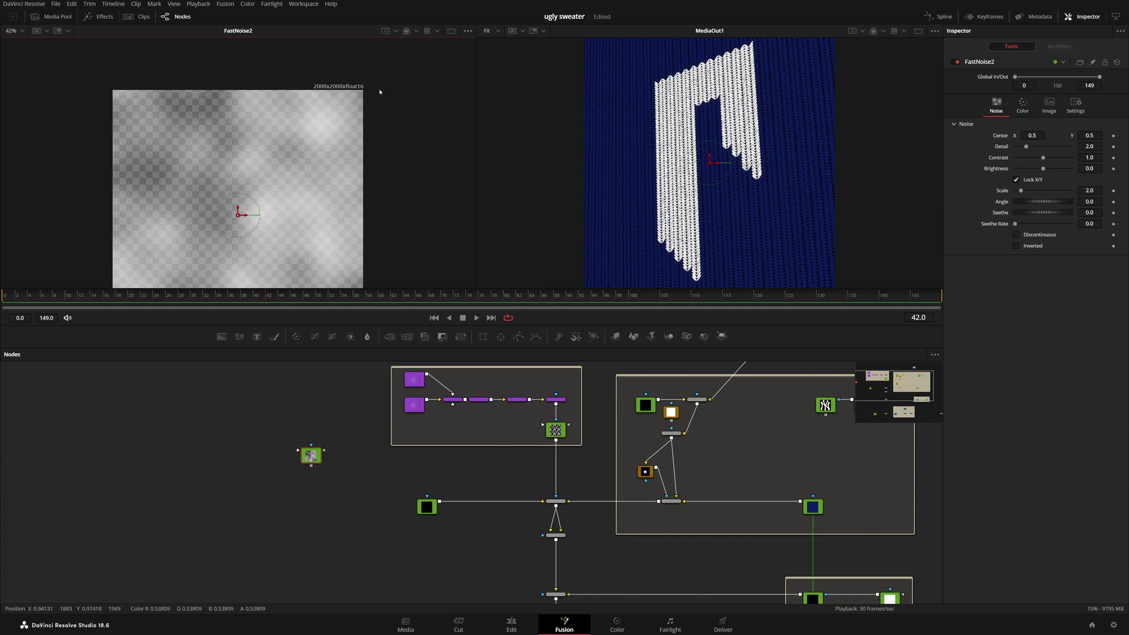
left_click(14, 30)
left_click(31, 46)
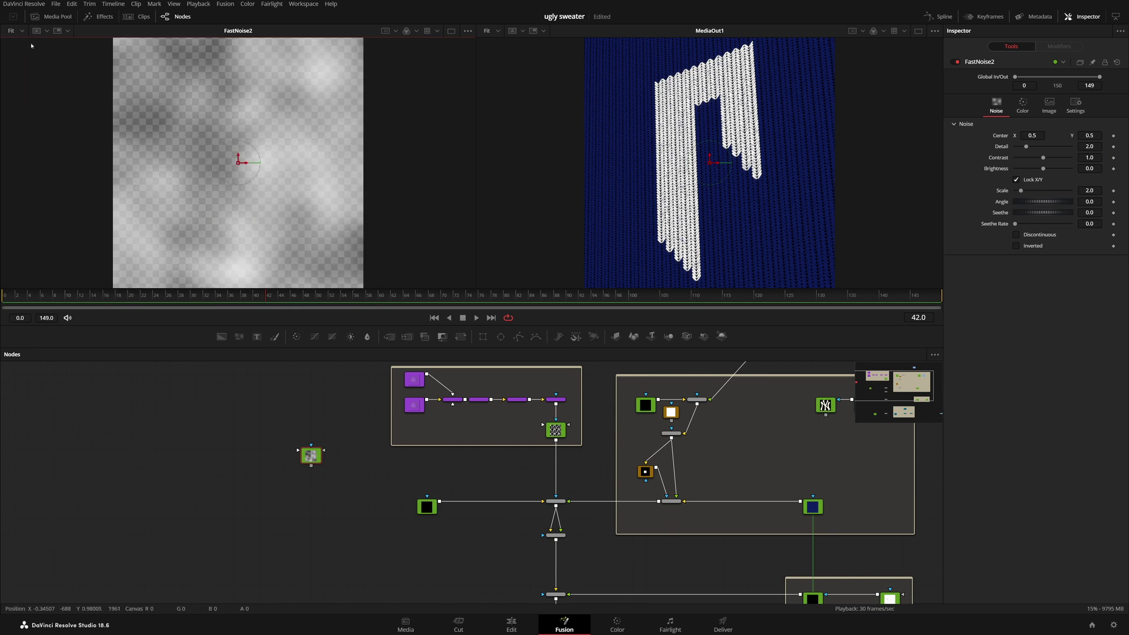
Colour the Fast Noise with opaque pure red as Color 1 and pure green as Color 2
left_click(1032, 113)
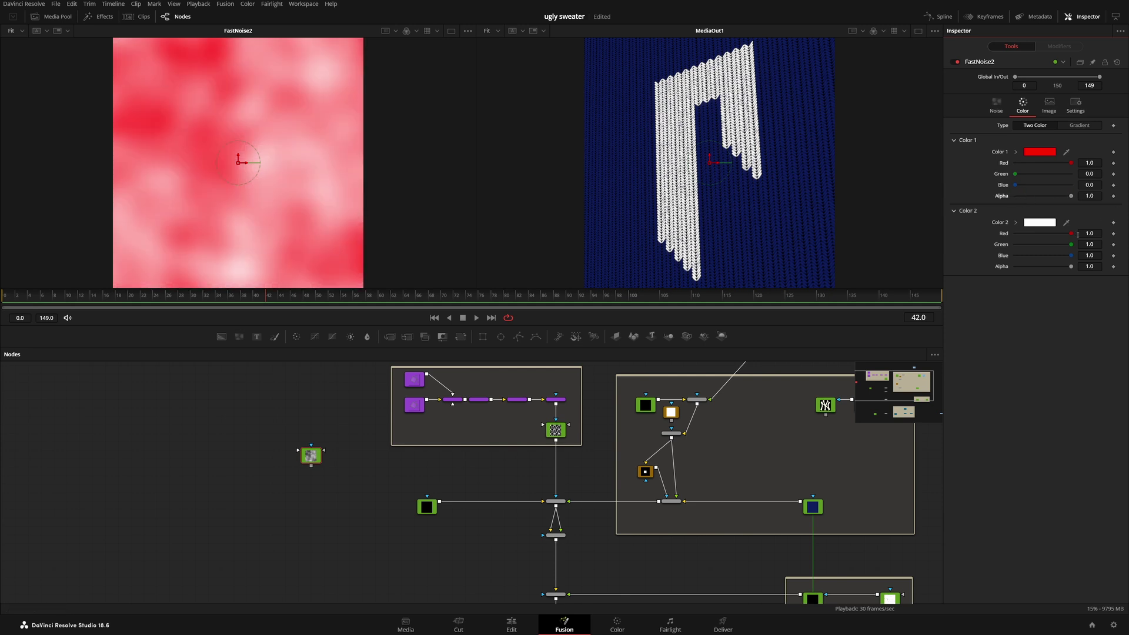
left_click_drag(1071, 233, 1000, 233)
left_click_drag(1071, 255, 923, 251)
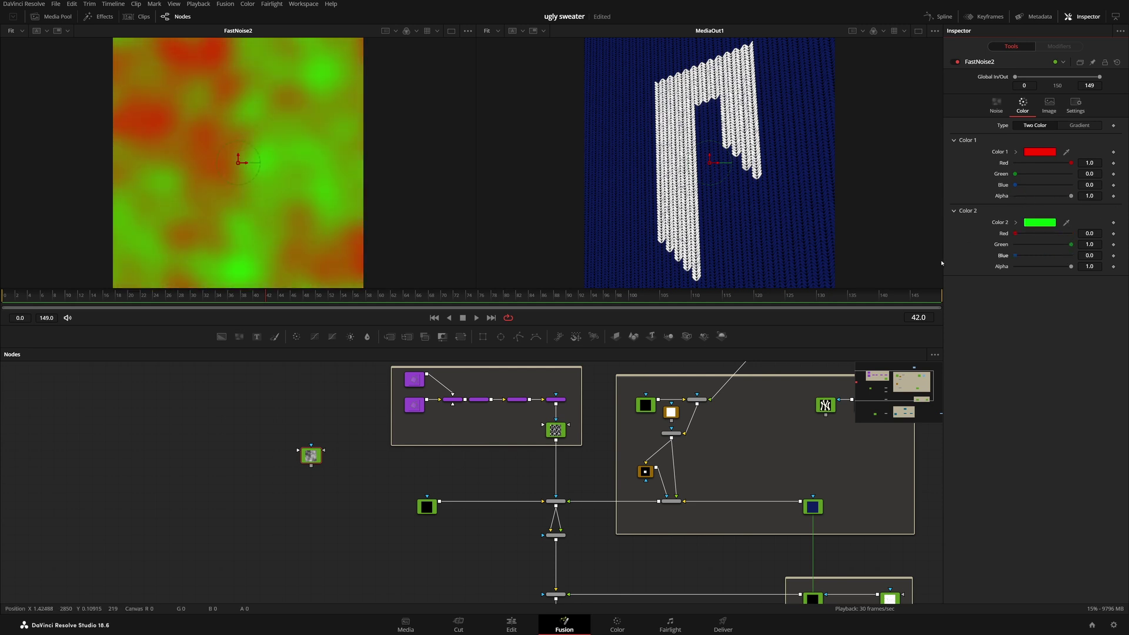
Set the Fast Noise scale to 200 and raise its contrast to 5
left_click(996, 105)
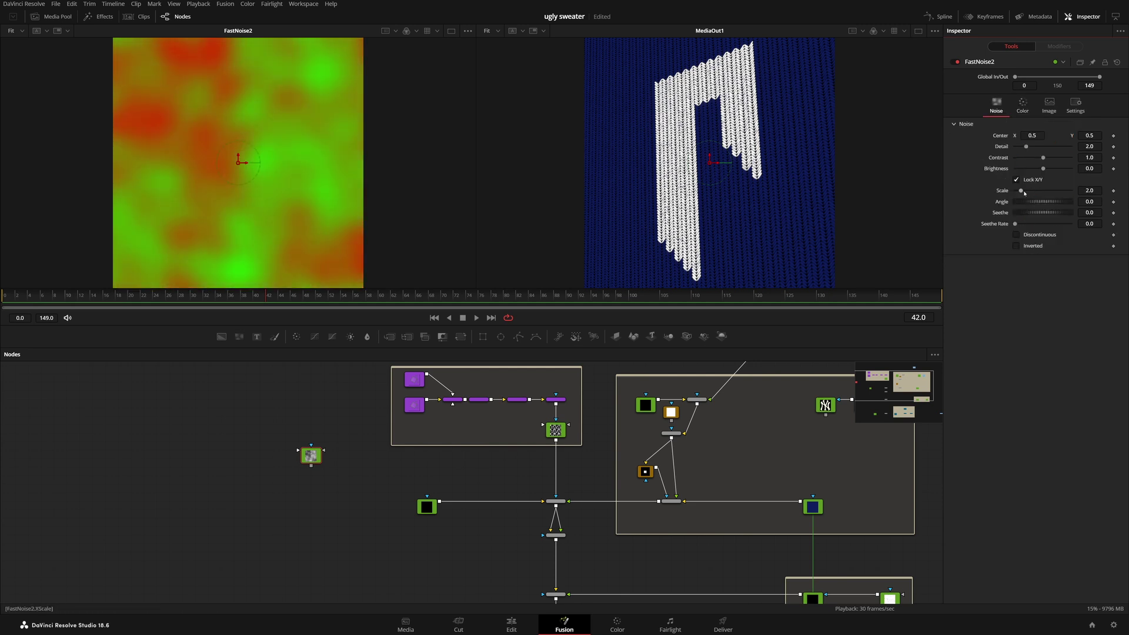
left_click(1098, 191)
type("200")
key("Tab")
left_click_drag(238, 155, 293, 219)
scroll(200, 117, "up", 4)
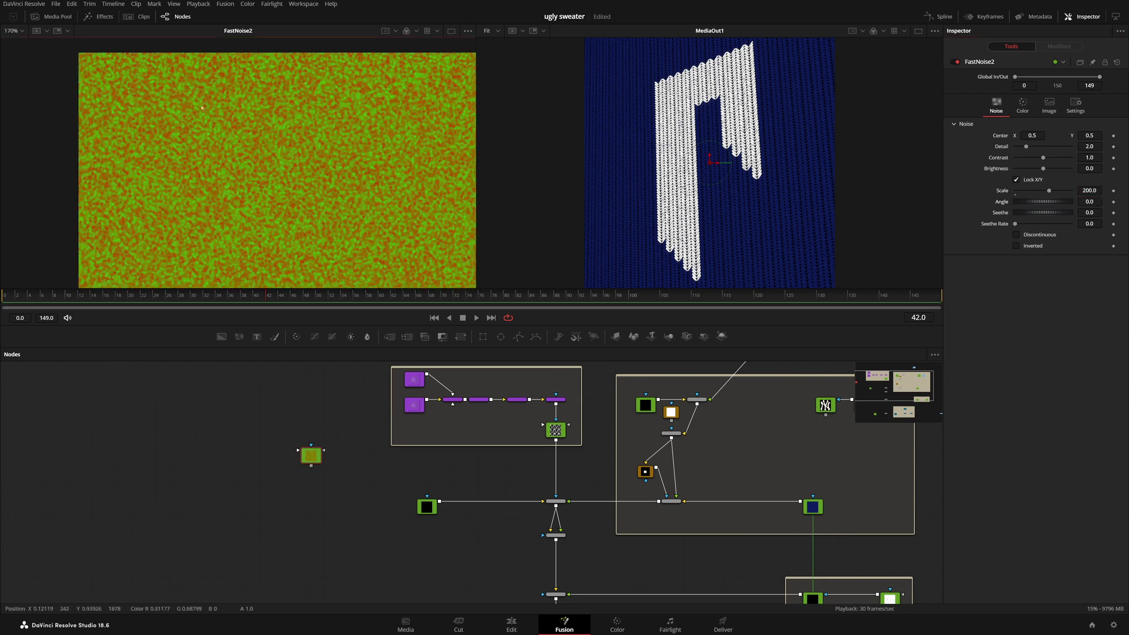
scroll(202, 108, "up", 5)
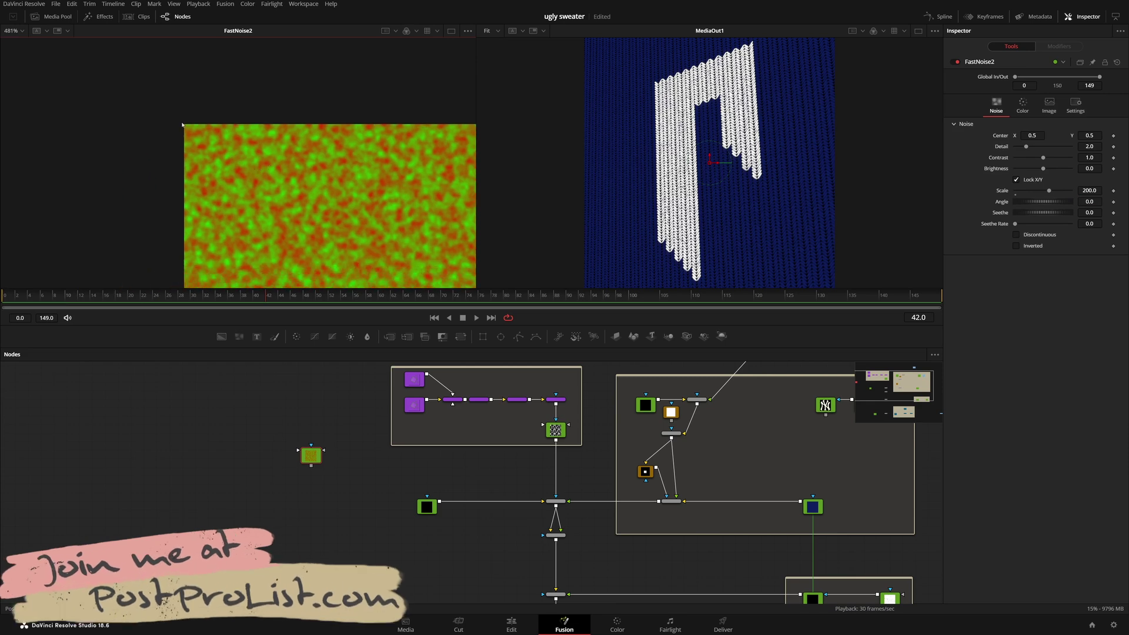
left_click_drag(1043, 158, 1071, 158)
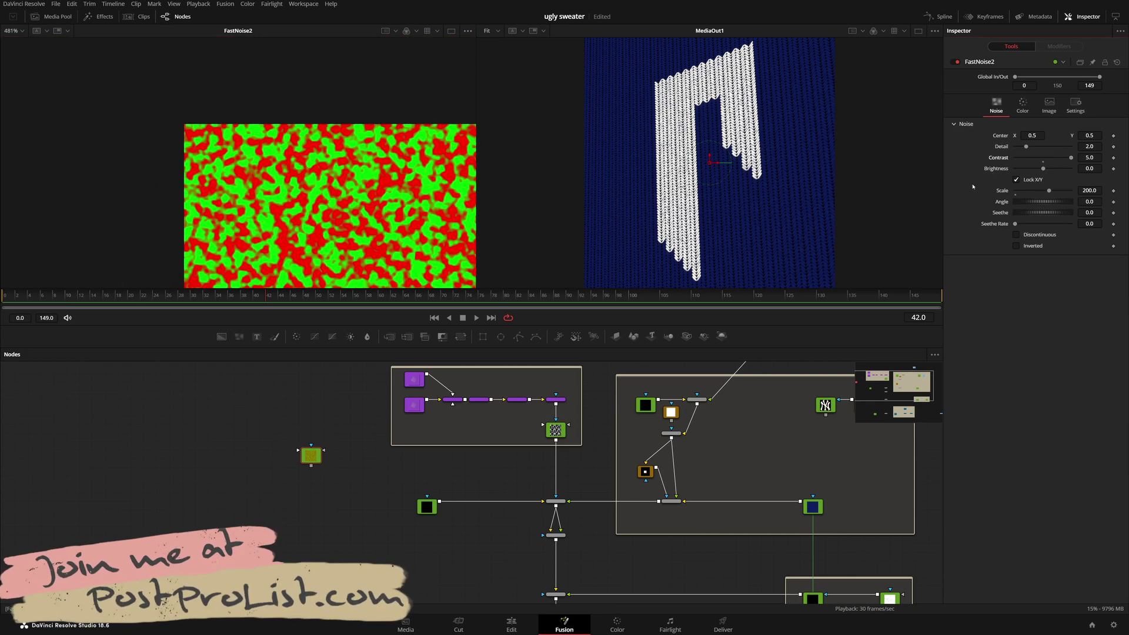
Add a Mosaic Blur after the Fast Noise, display its result in the first viewer, and place the node beside the noise
left_click_drag(176, 118, 124, 86)
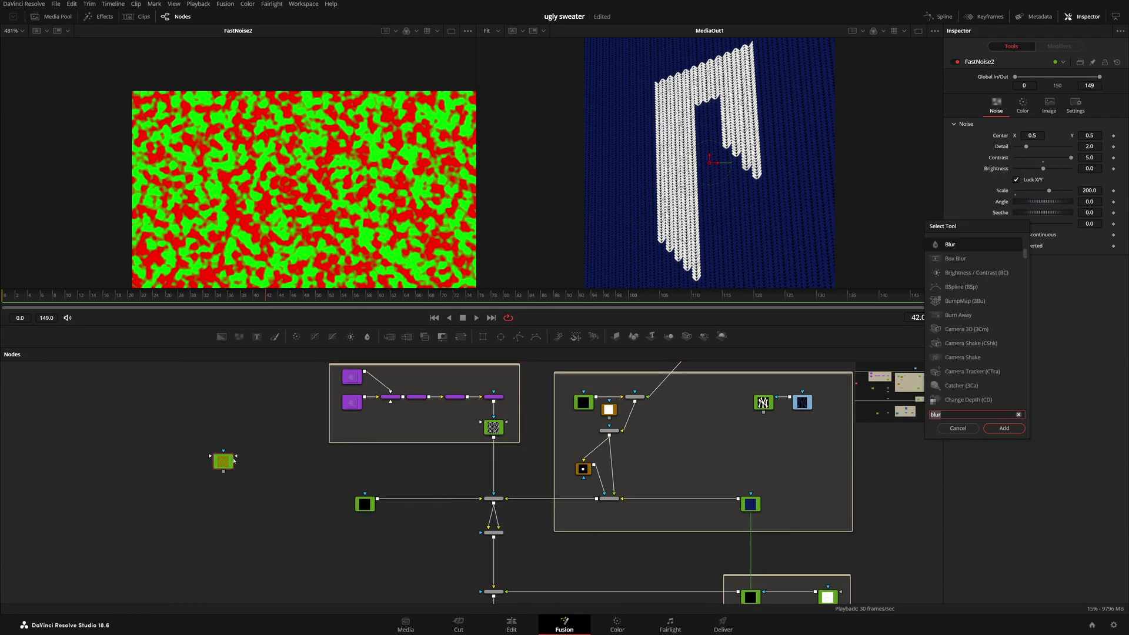
key("BackSpace")
key("Down")
key("Down")
key("Down")
key("Down")
key("Down")
key("Down")
key("Down")
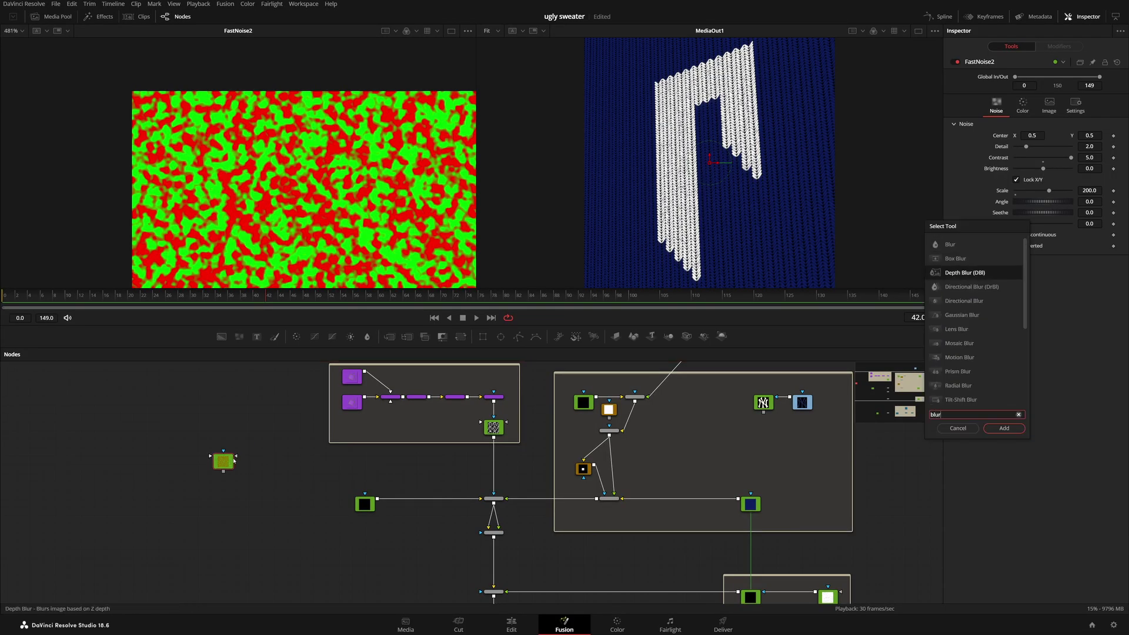
key("Return")
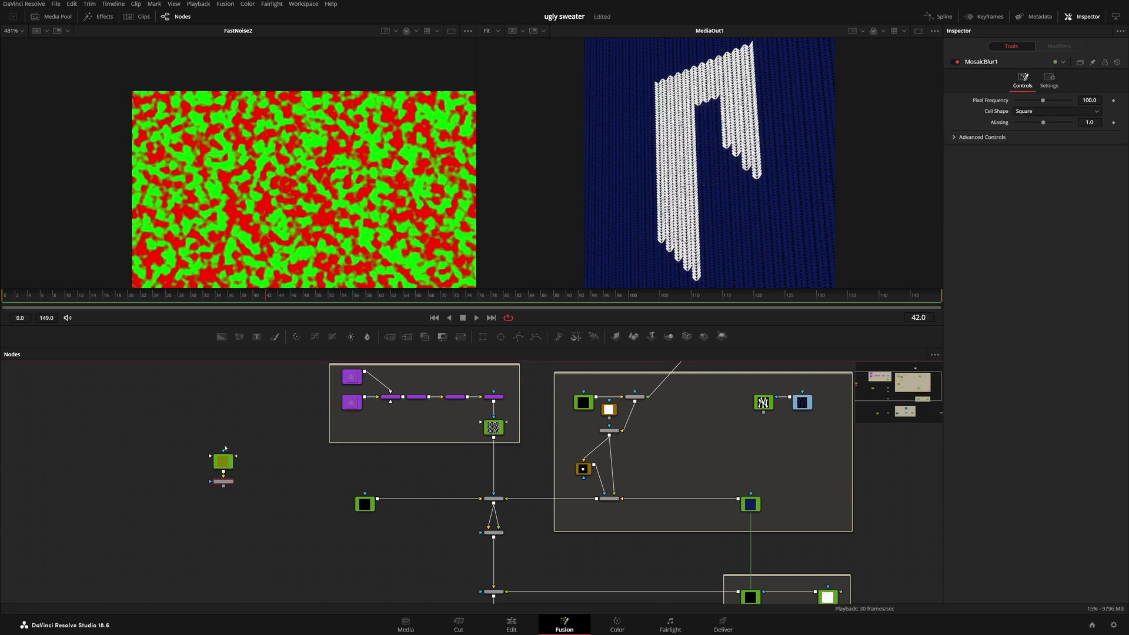
key("1")
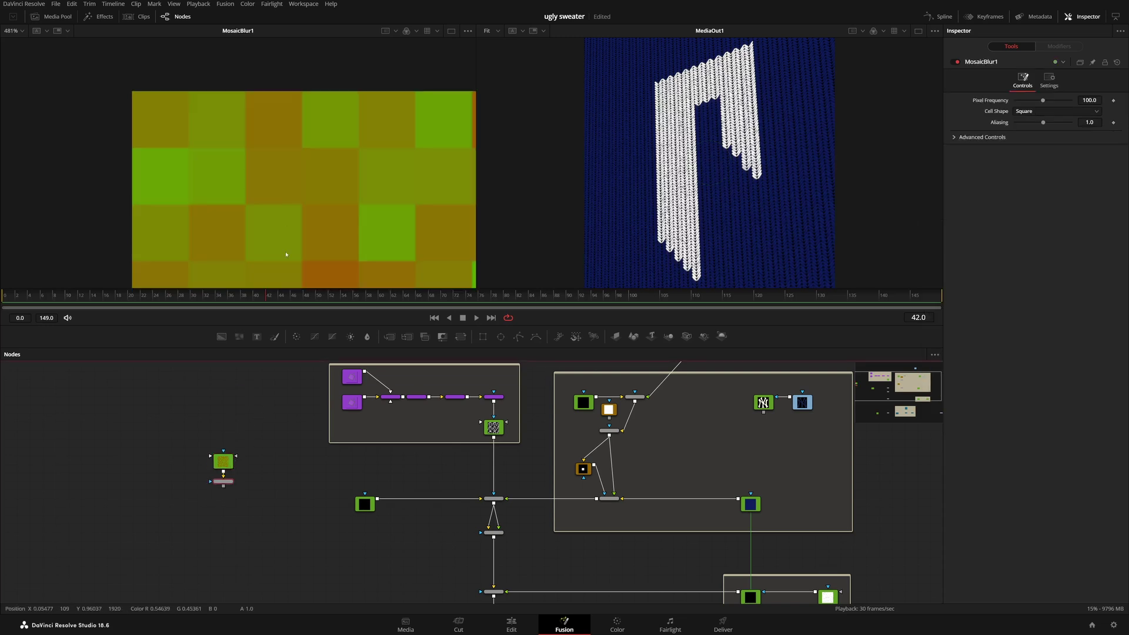
left_click_drag(231, 482, 274, 457)
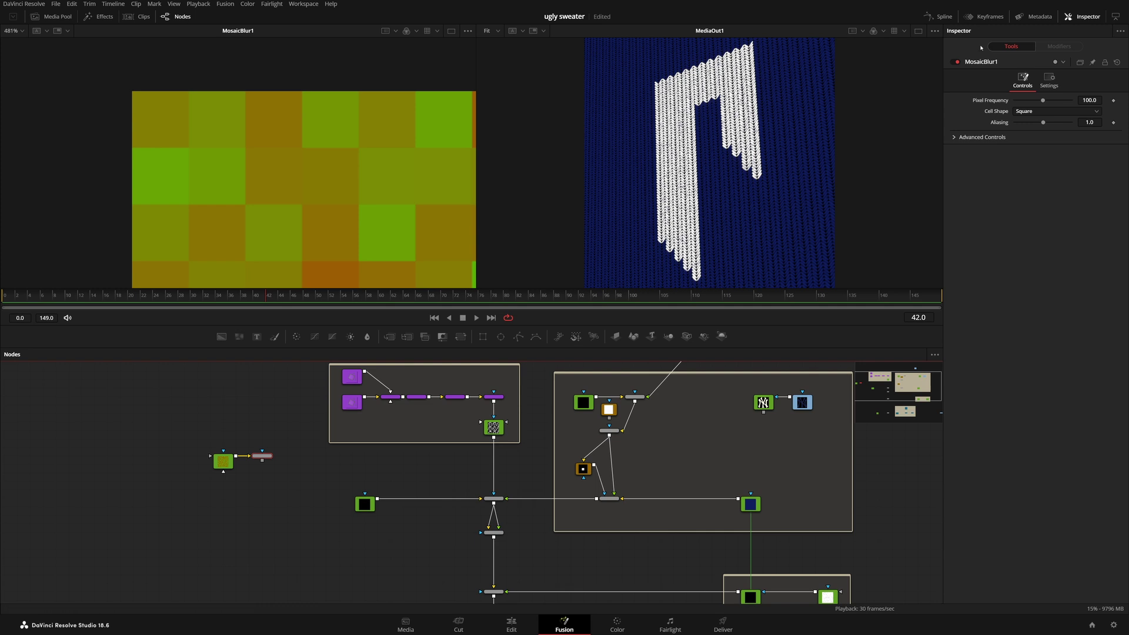
Expand the Mosaic Blur's advanced controls and set Pixel Frequency to 200
left_click(1051, 135)
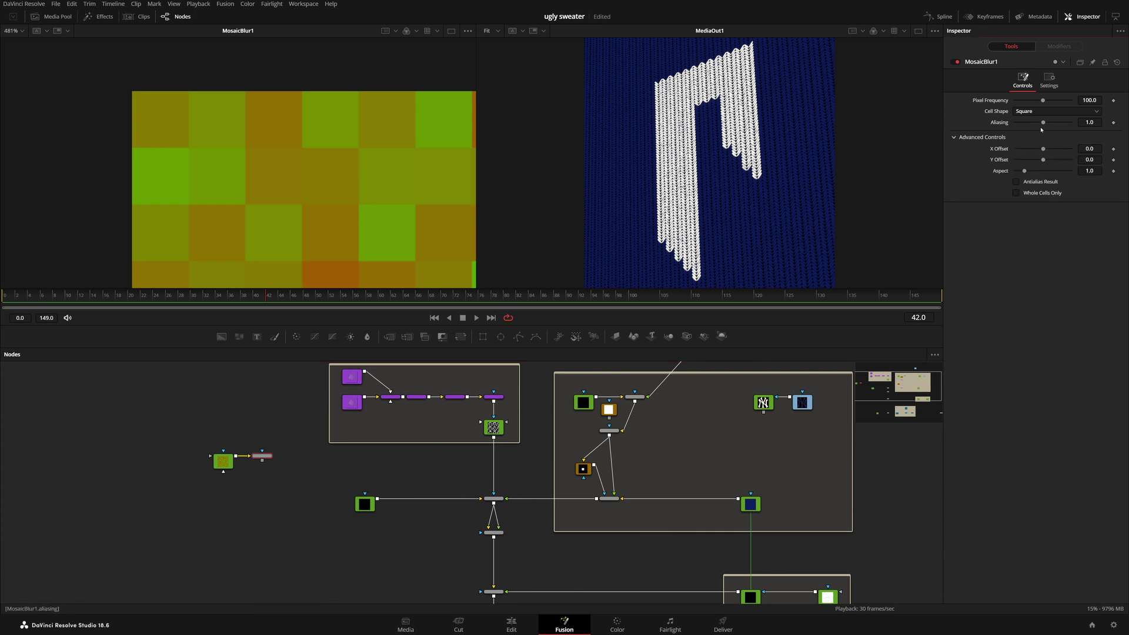
left_click(1089, 100)
type("200")
key("Tab")
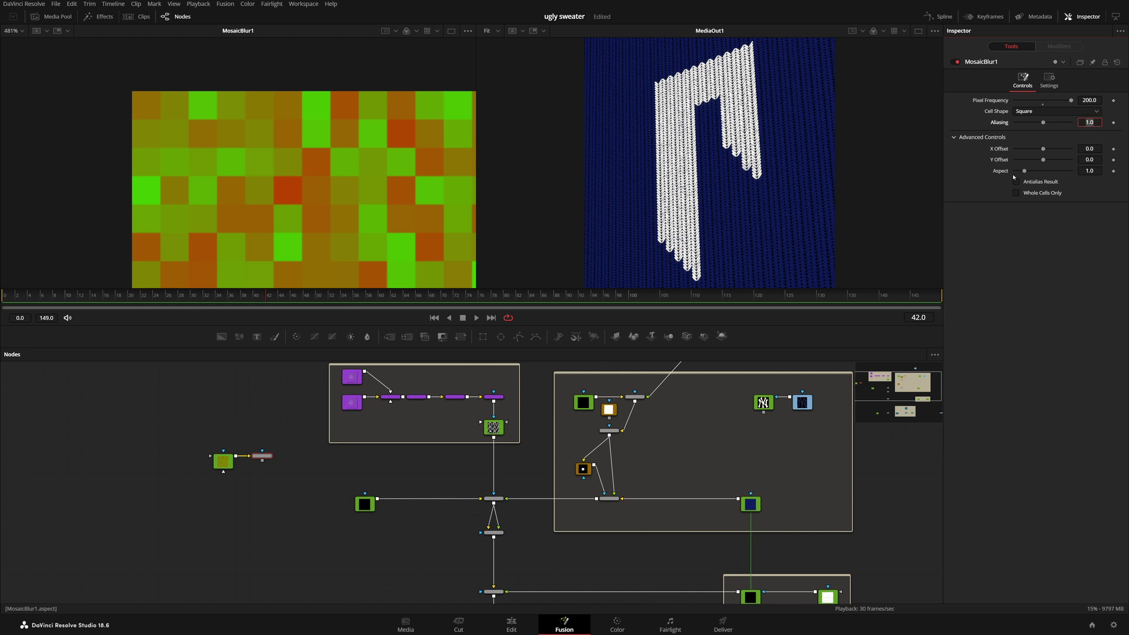
Try an Aspect of 2 for the mosaic cells
left_click(1097, 171)
type("2")
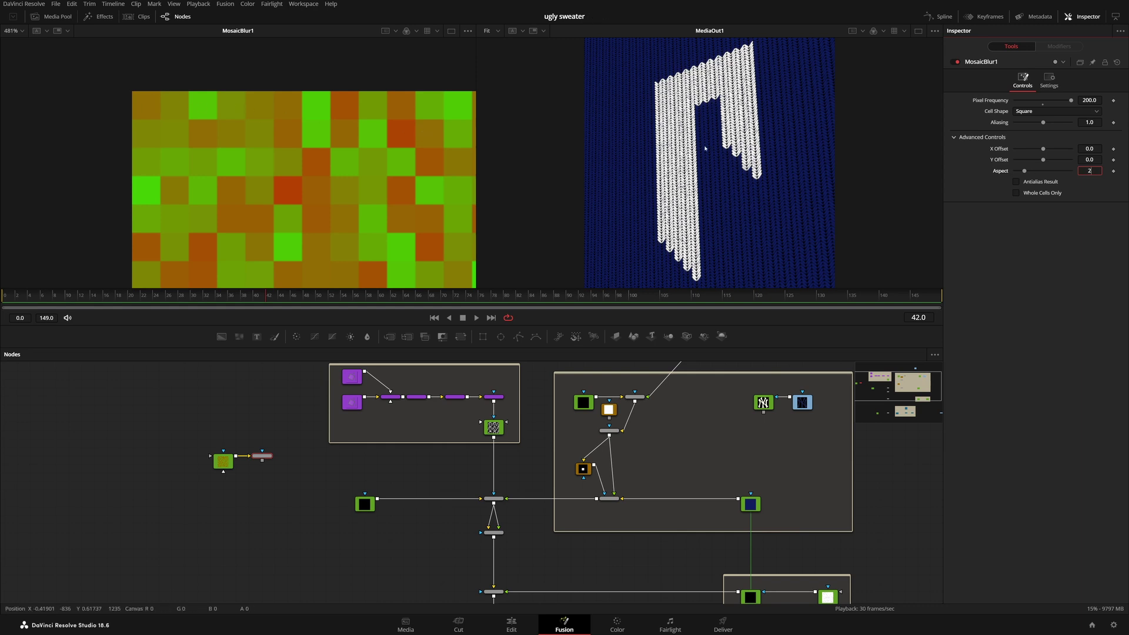
key("Tab")
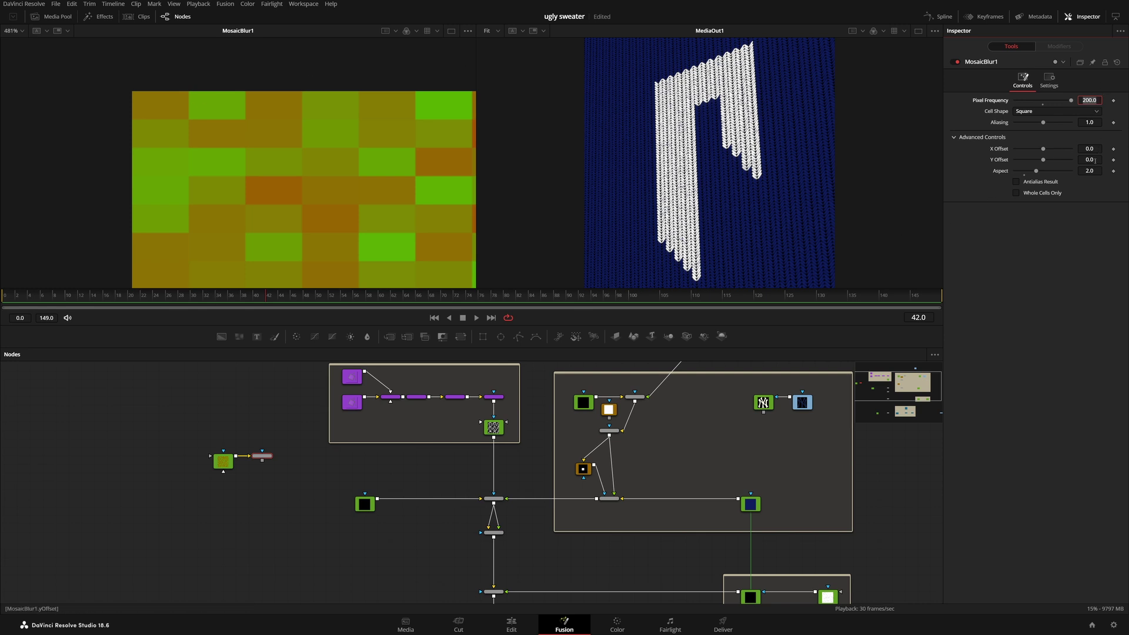
Try an Aspect of 0.5 with a Pixel Frequency of 100 on the Mosaic Blur
left_click(1095, 172)
type(".5")
left_click(1089, 100)
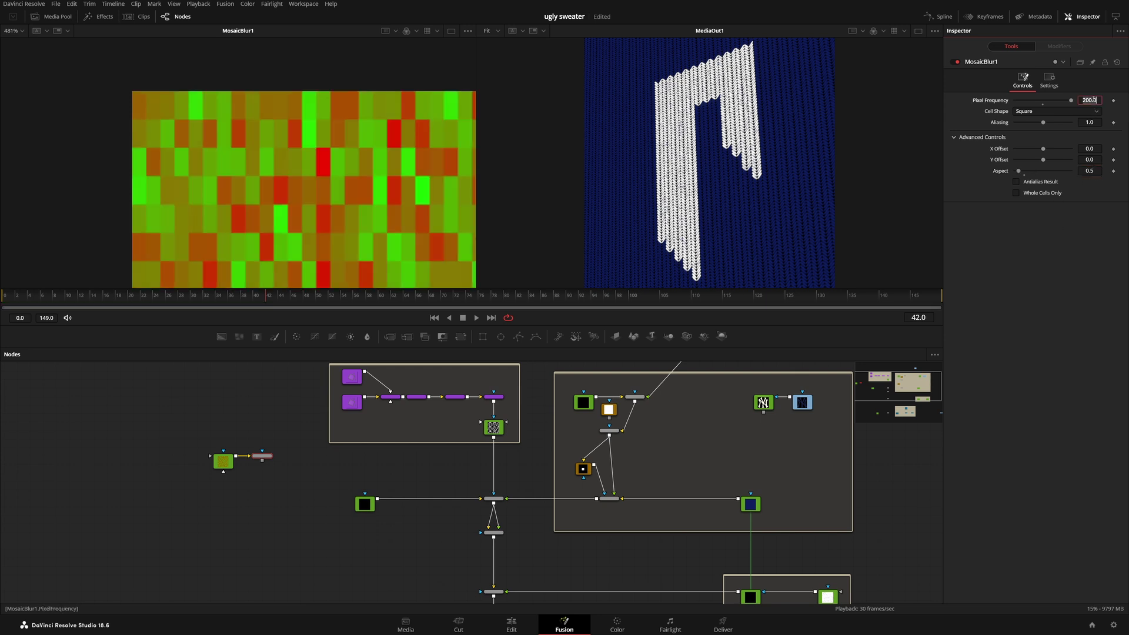
type("100")
key("Tab")
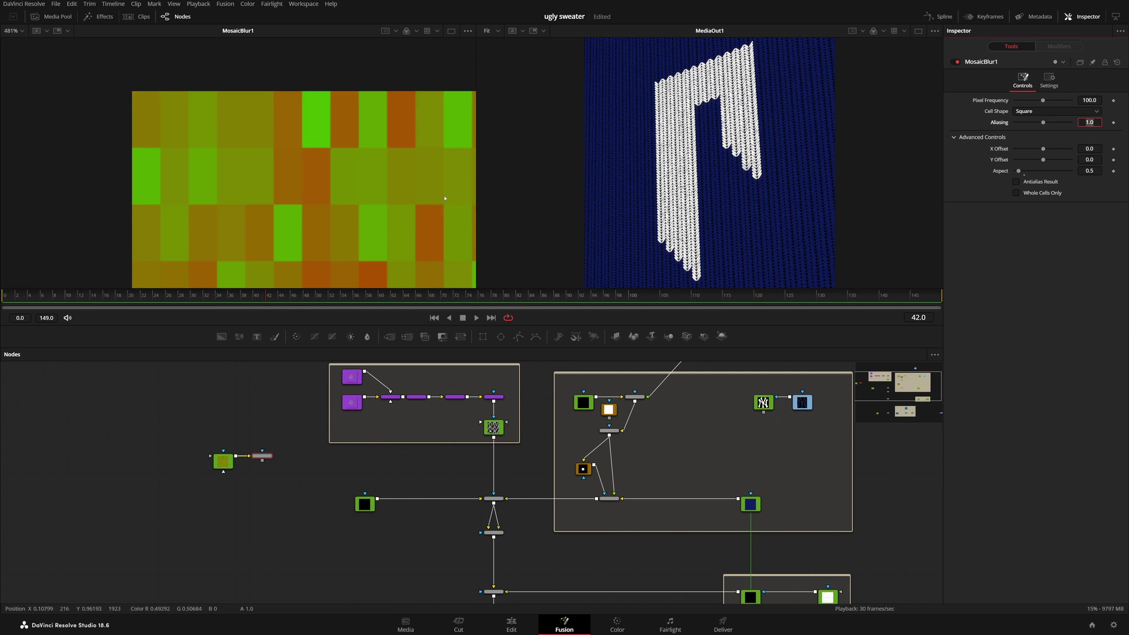
left_click(1097, 102)
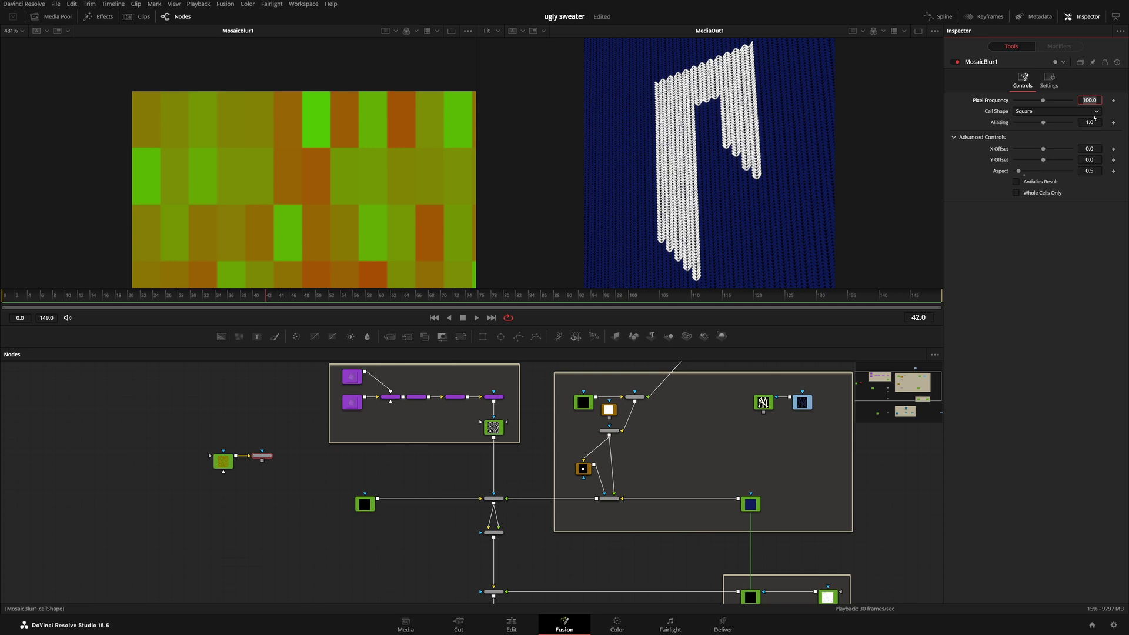
type("400")
key("Return")
left_click(1098, 170)
type("2")
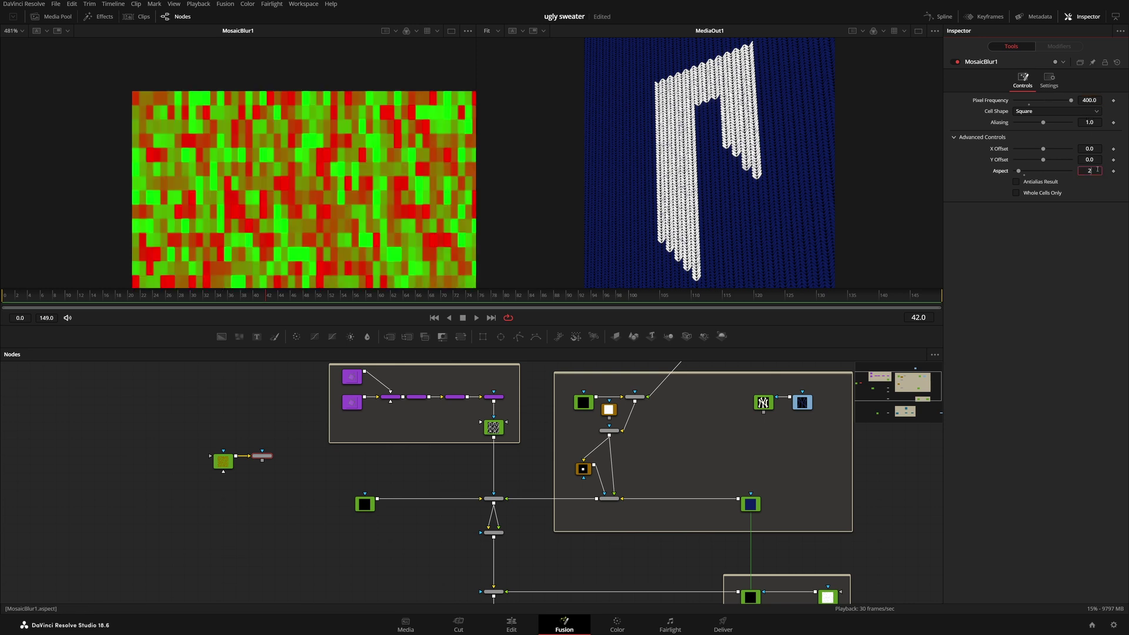
key("Tab")
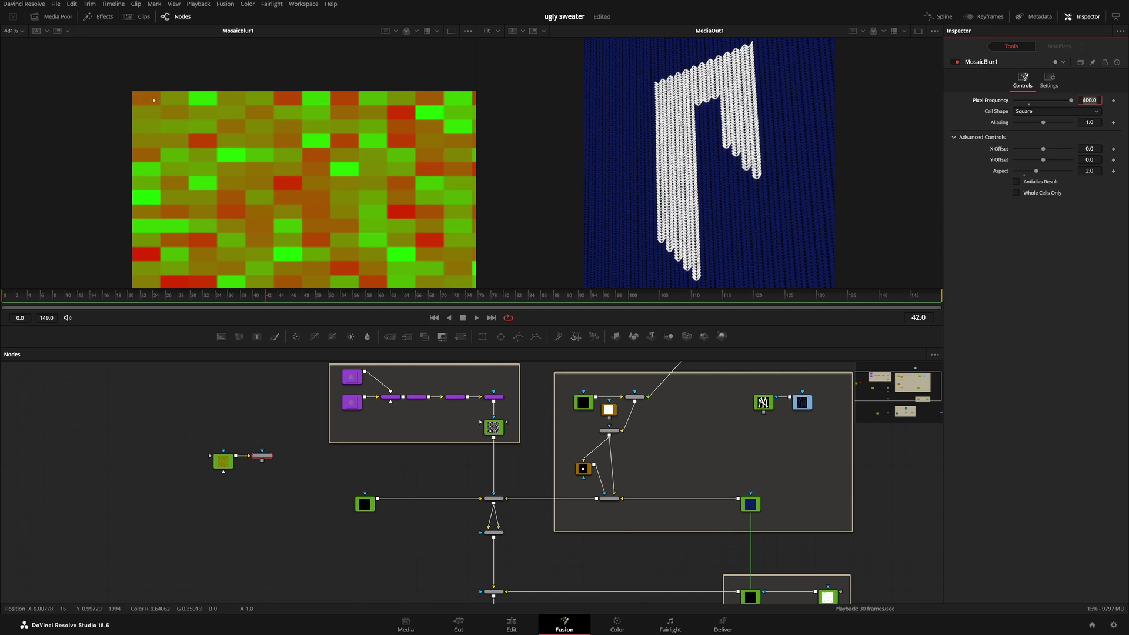
Select both sPolygon nodes in the Underlay2 group to examine their outlines over the image's top-left mosaic cell
scroll(151, 112, "up", 2)
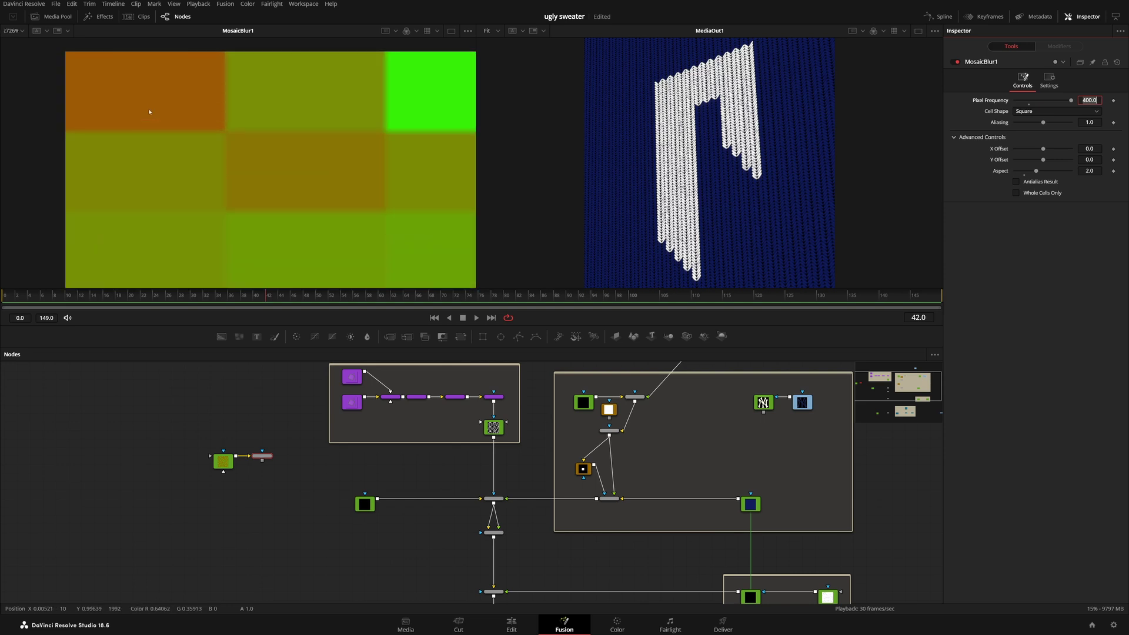
left_click_drag(174, 139, 229, 183)
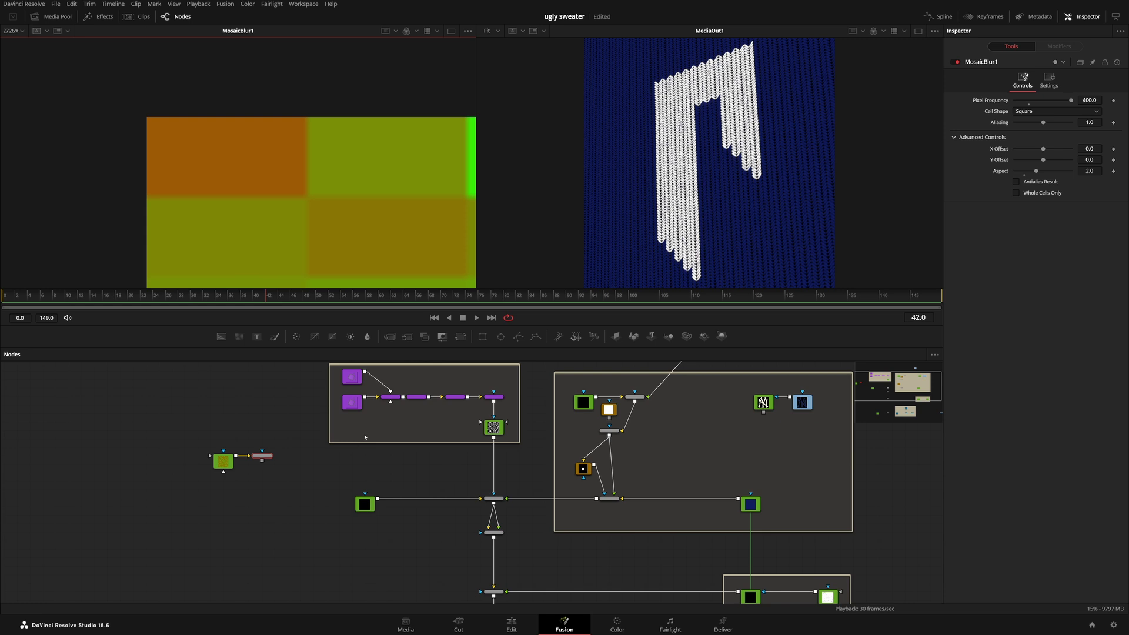
scroll(360, 401, "up", 3)
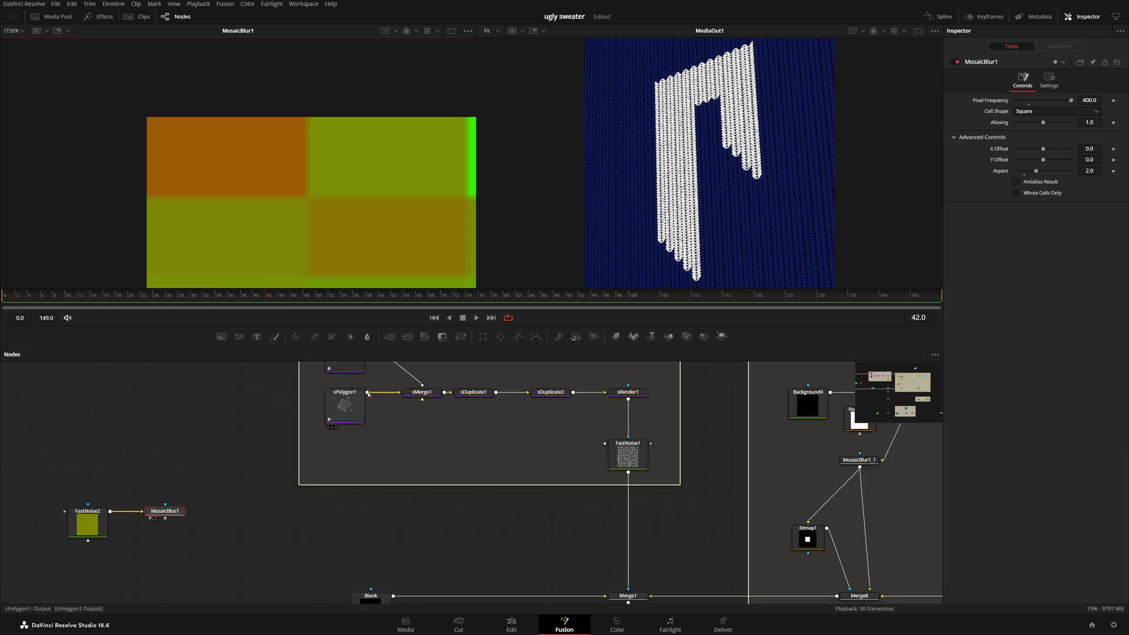
left_click_drag(398, 438, 333, 371)
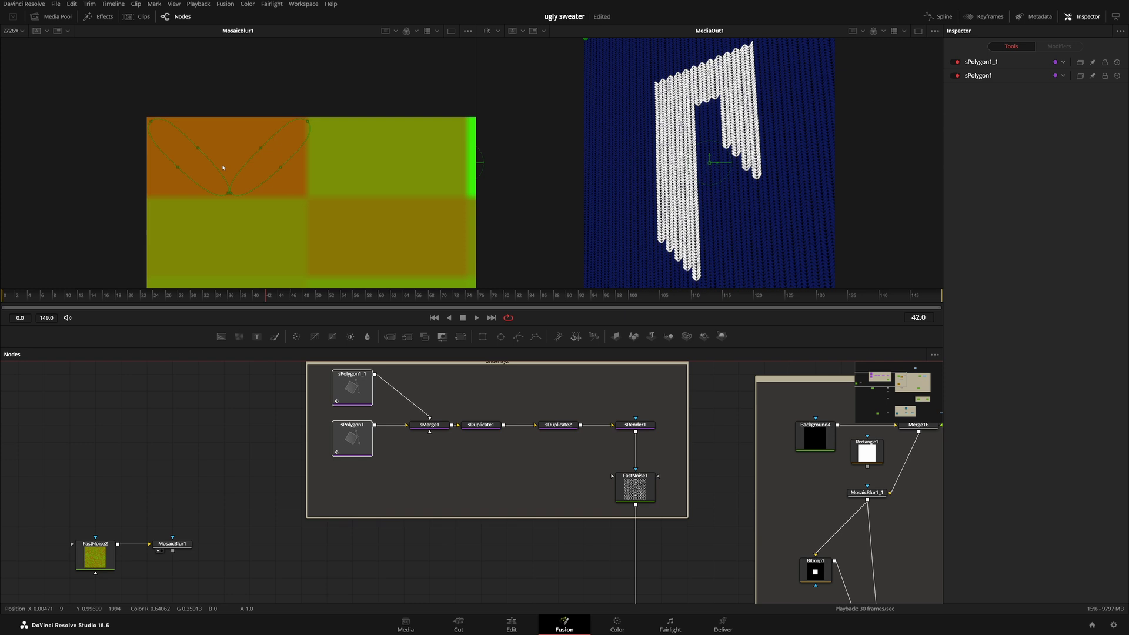
Add a new sPolygon shape node in the empty area beside the Underlay2 group
left_click(204, 453)
key("shift+space")
type("s")
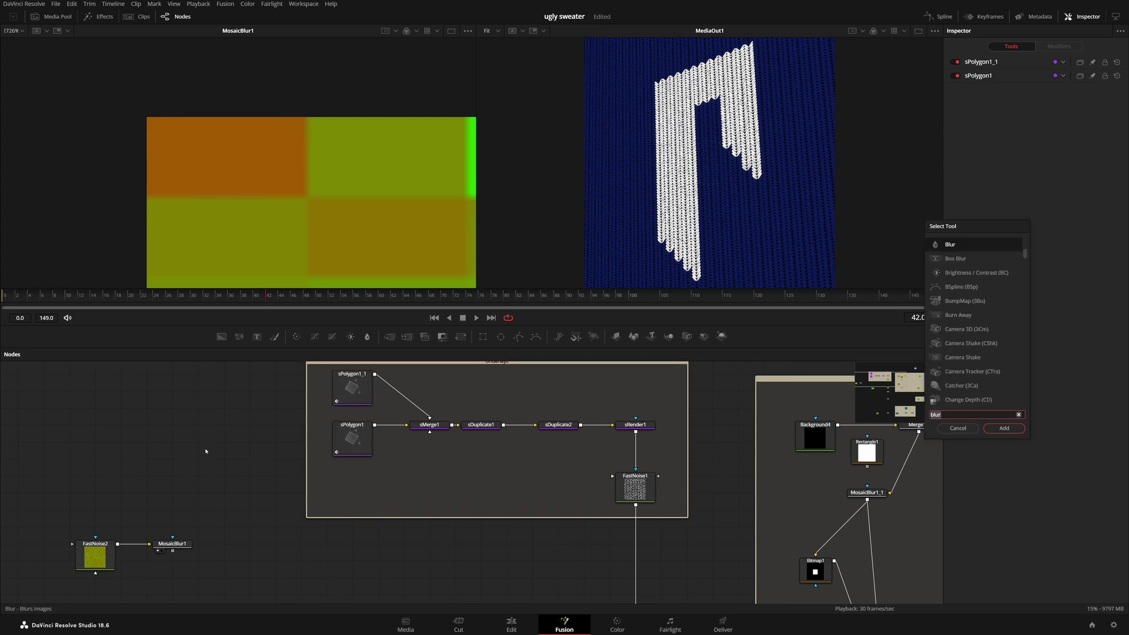
key("Down")
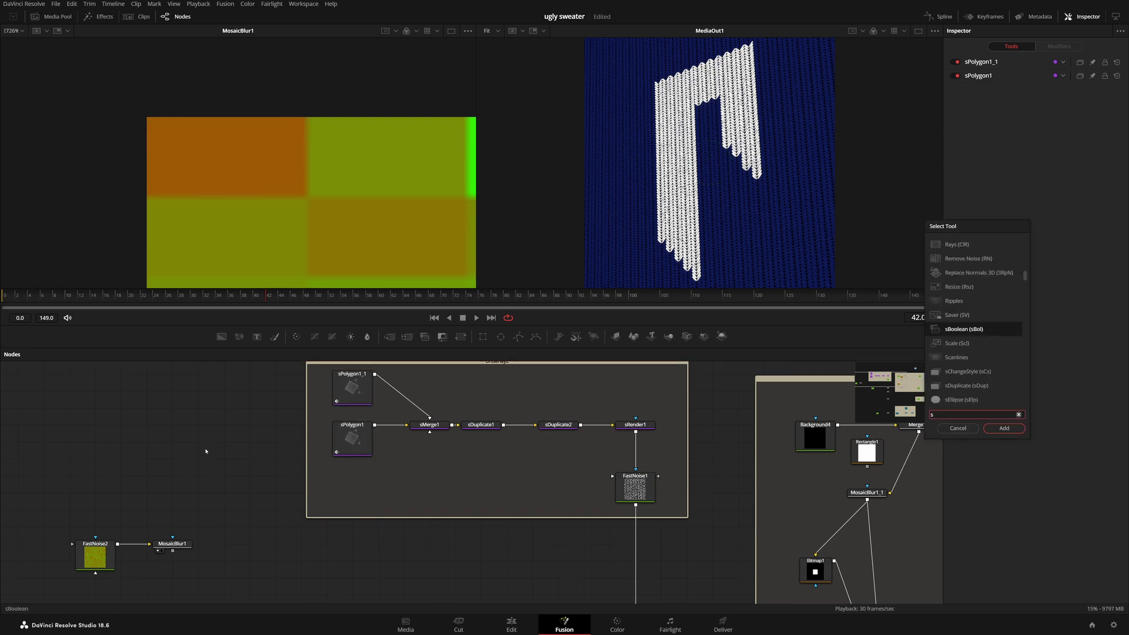
type("p")
key("Down")
key("Down")
key("Down")
key("Down")
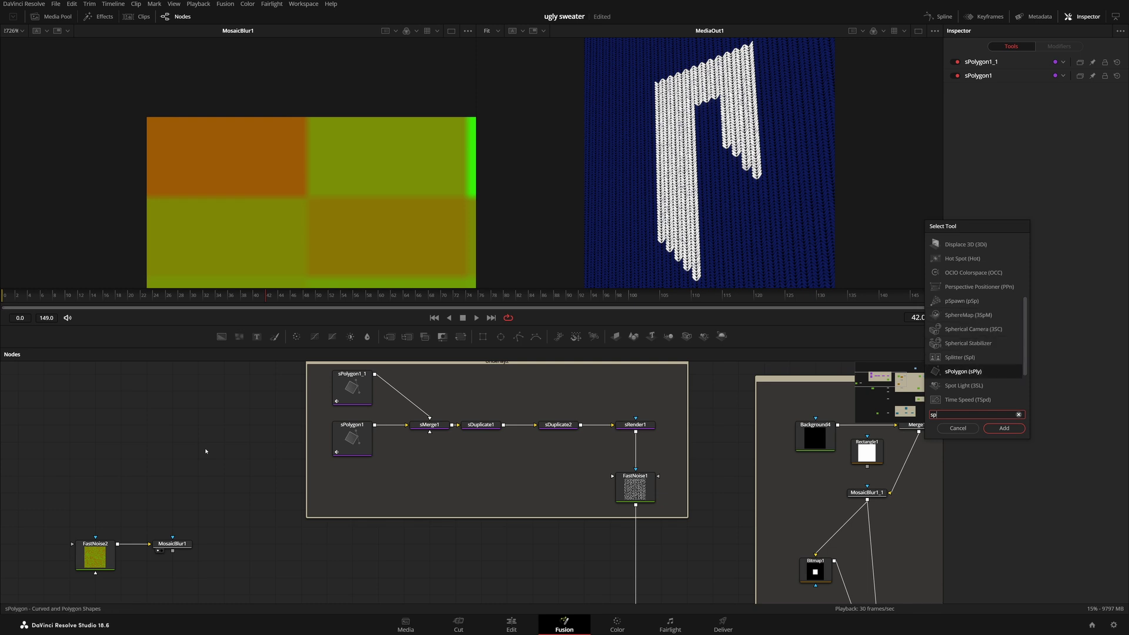
key("Return")
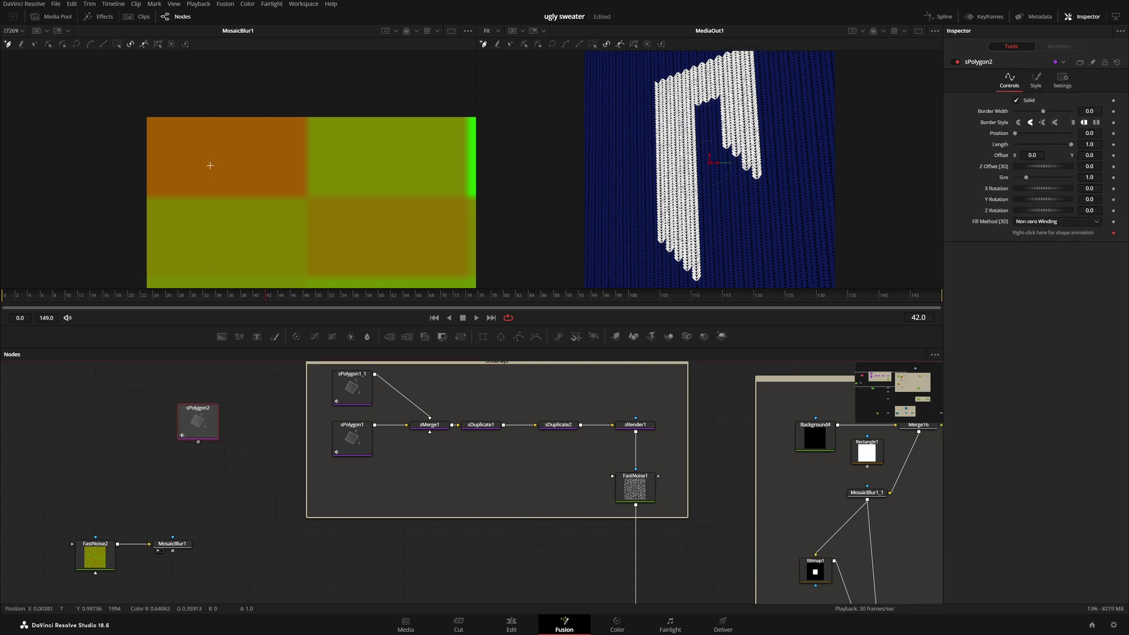
Draw a closed four-point polygon around the top-left mosaic cell and align its lower-right corner with the cell corner
left_click(149, 120)
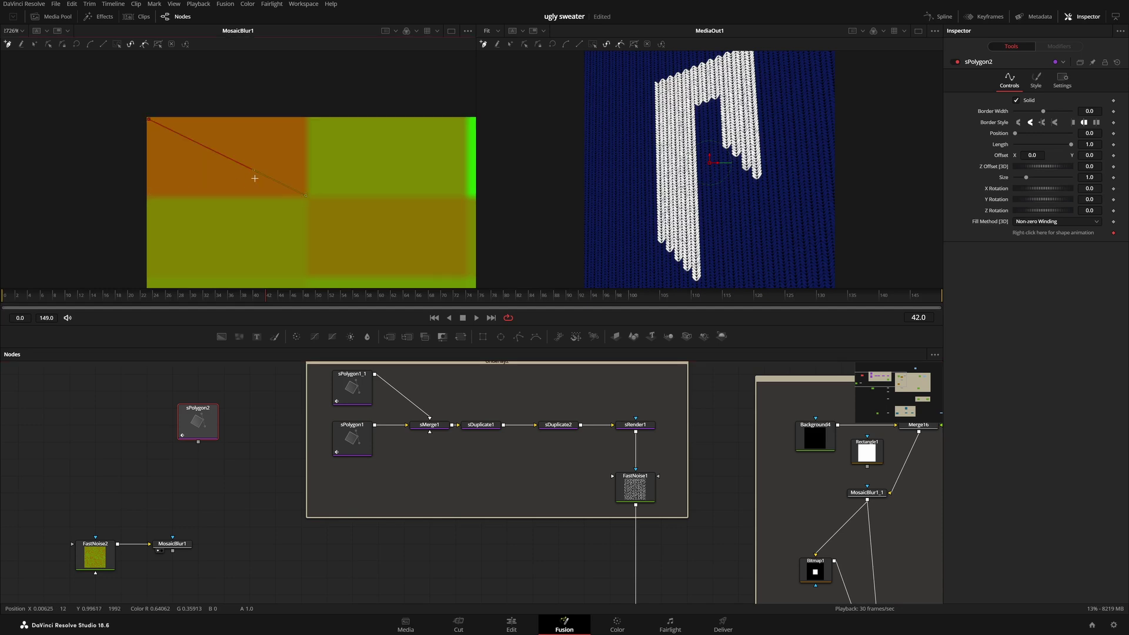
left_click(147, 195)
left_click(307, 192)
left_click(305, 120)
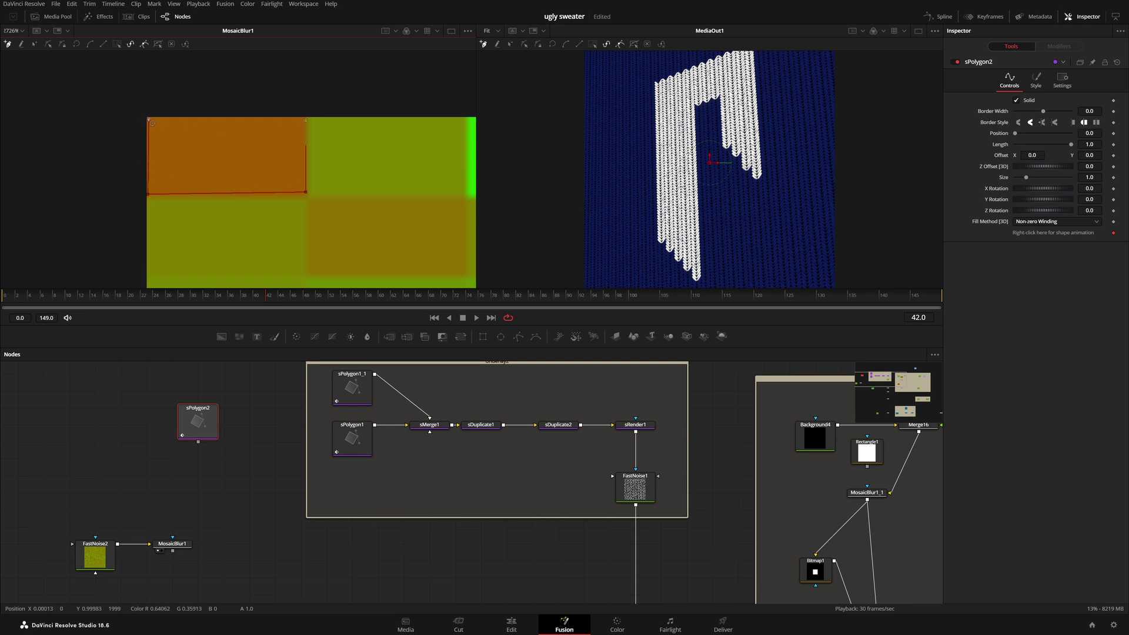
left_click(148, 120)
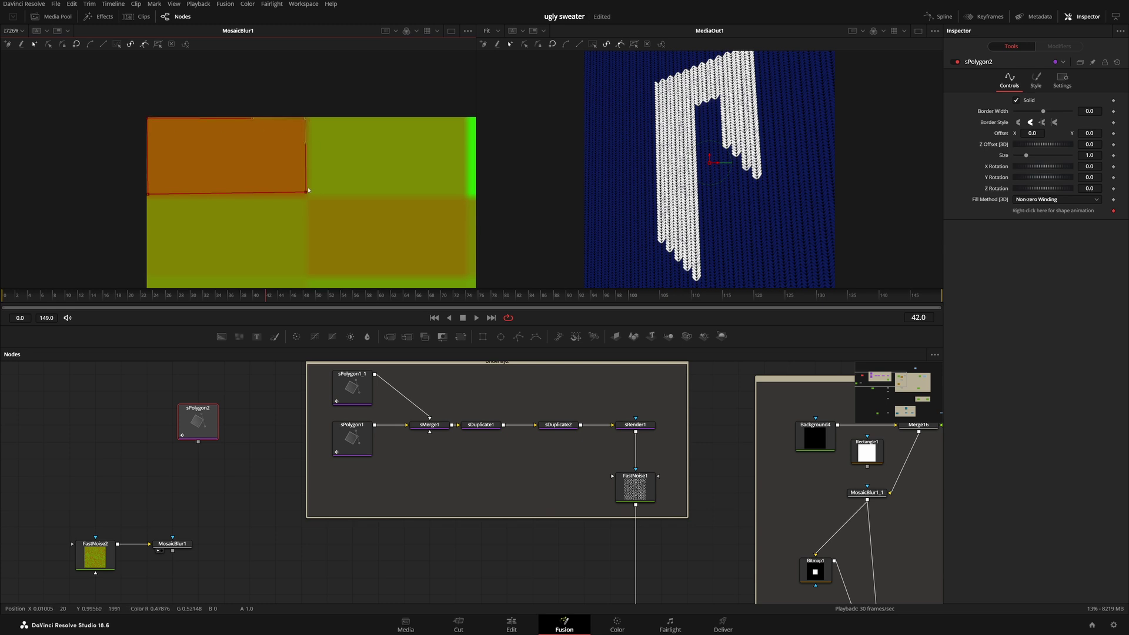
left_click_drag(306, 192, 306, 196)
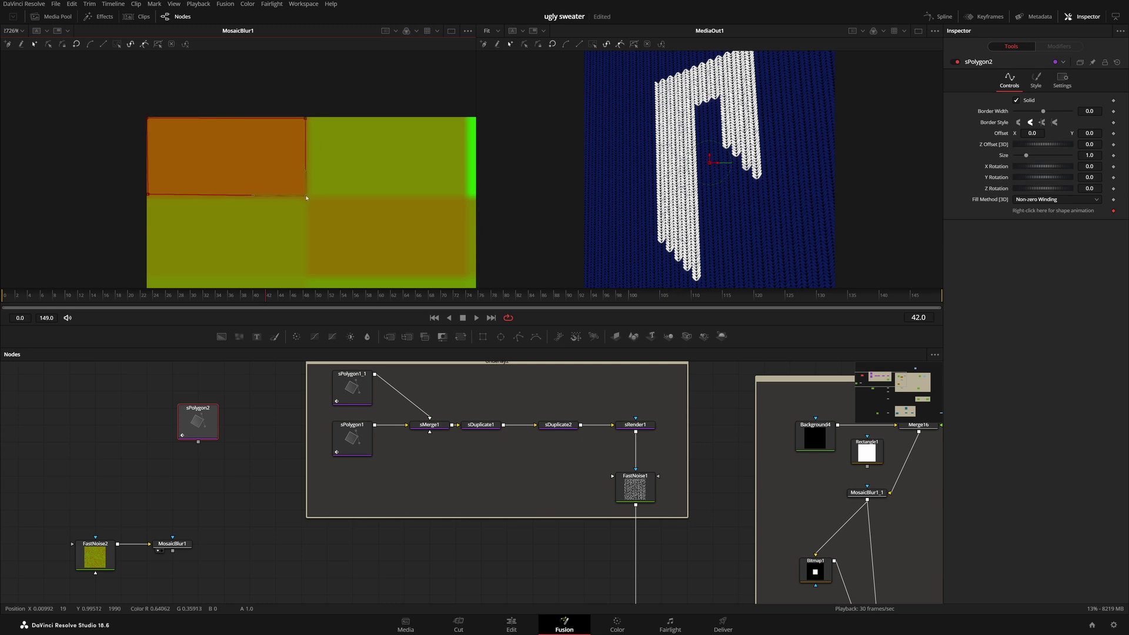
Select all points of the polygon and narrow it to the left half of the mosaic cell
left_click(352, 214)
left_click_drag(93, 87, 421, 239)
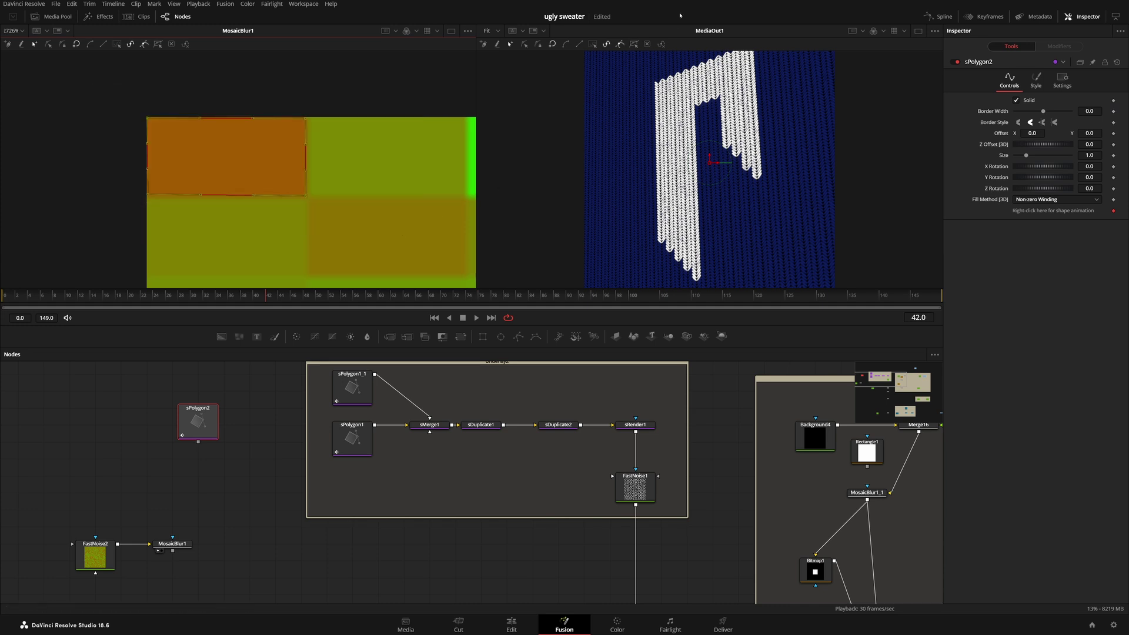
left_click(157, 44)
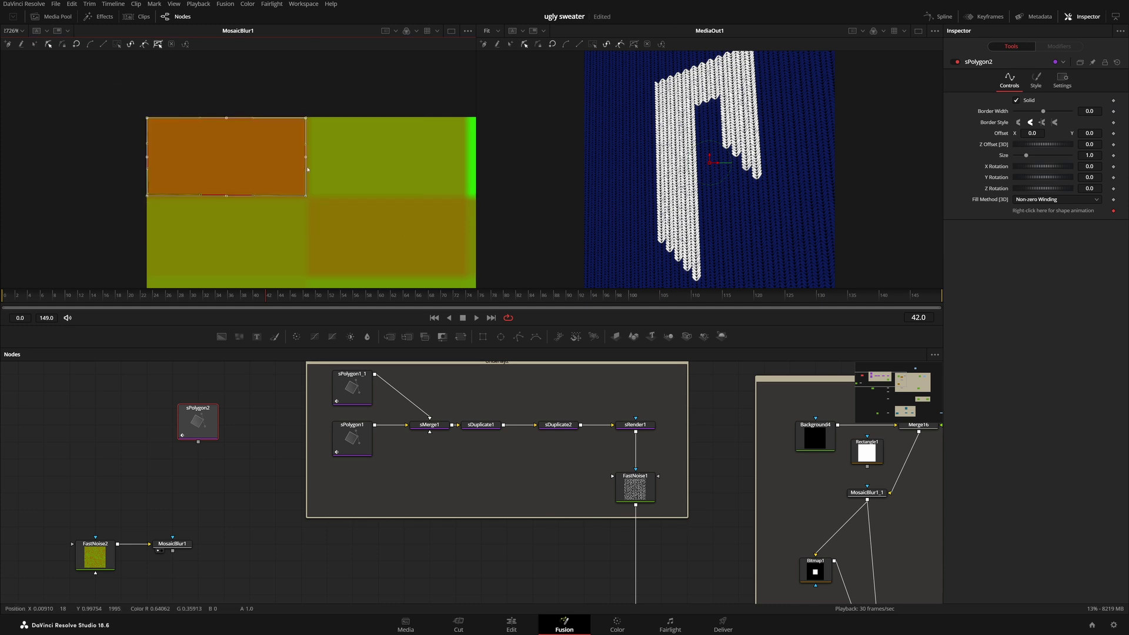
left_click_drag(306, 160, 223, 157)
key("ctrl+s")
left_click(158, 44)
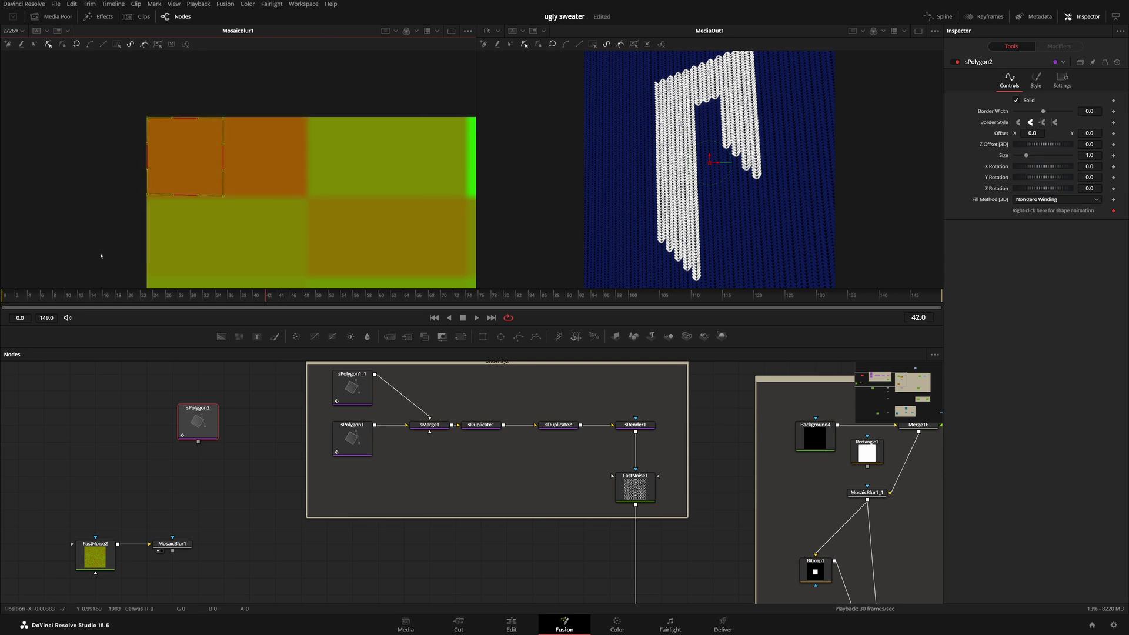
Smooth the polygon's points and reshape it into a slanted leaf running from the cell's top-left corner to its bottom centre
key("shift+s")
left_click_drag(222, 118, 202, 143)
left_click(148, 196)
left_click_drag(148, 197, 177, 180)
left_click_drag(149, 117, 155, 126)
left_click_drag(222, 199, 217, 195)
left_click_drag(205, 142, 199, 145)
Duplicate the leaf polygon and combine both copies with an sMerge node
left_click_drag(197, 419, 121, 402)
left_click_drag(200, 386, 228, 402)
key("ctrl+v")
left_click_drag(222, 454, 170, 438)
Set the duplicated polygon's Y Rotation to 180
left_click(201, 386)
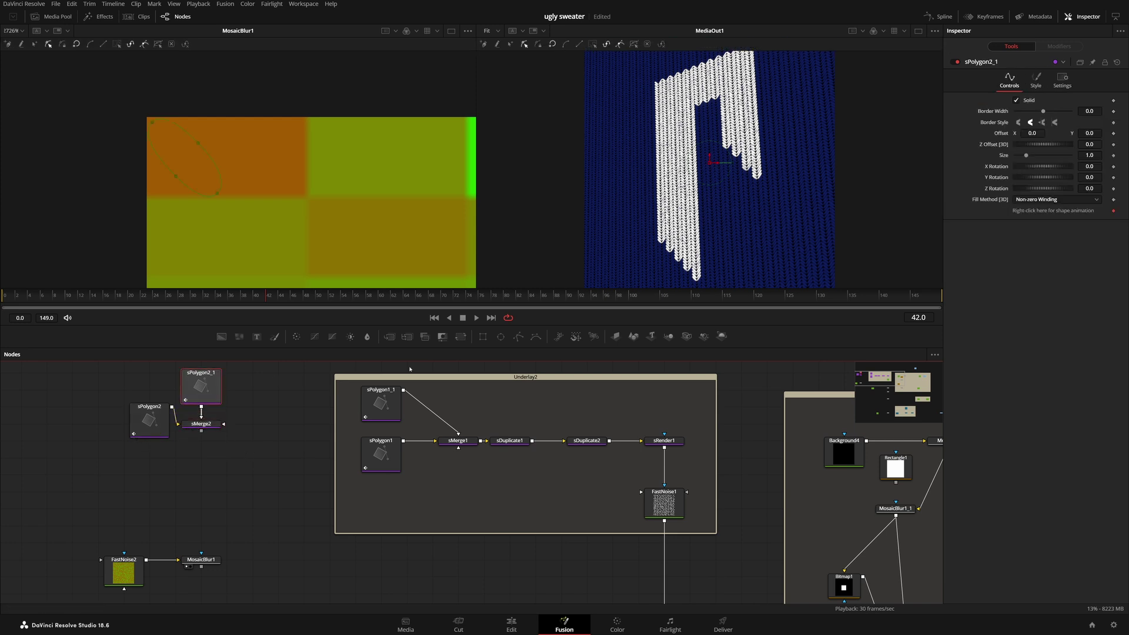
left_click(1096, 176)
type("181")
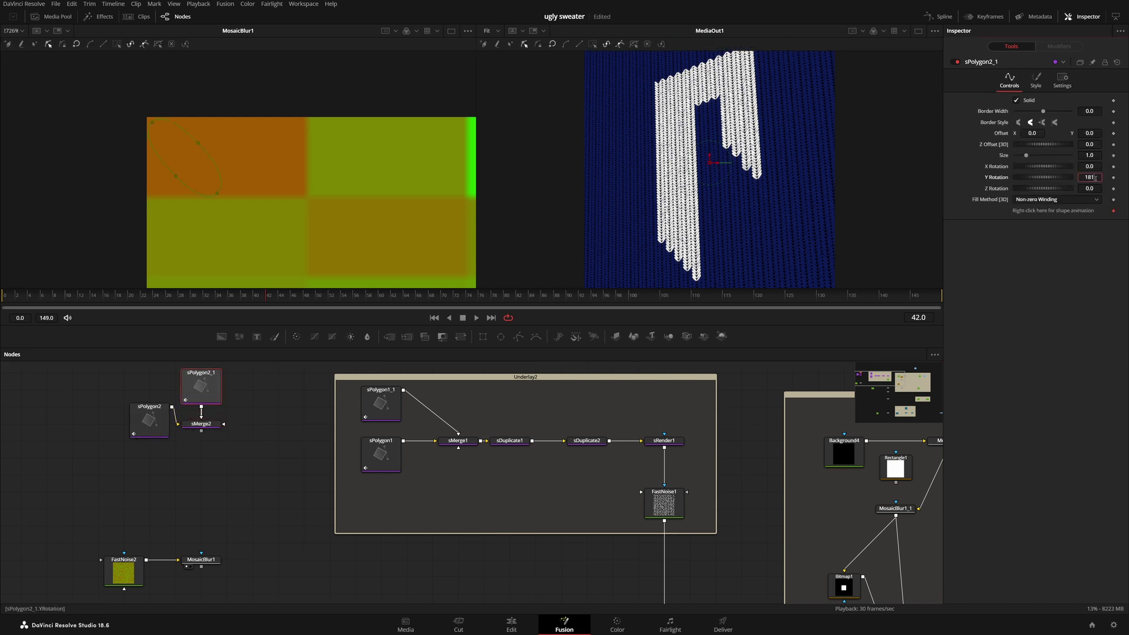
key("BackSpace")
type("0")
key("Tab")
Shift the mirrored leaf into the same mosaic cell as the original with an X Offset of -0.99
scroll(417, 210, "down", 1)
scroll(417, 210, "down", 8)
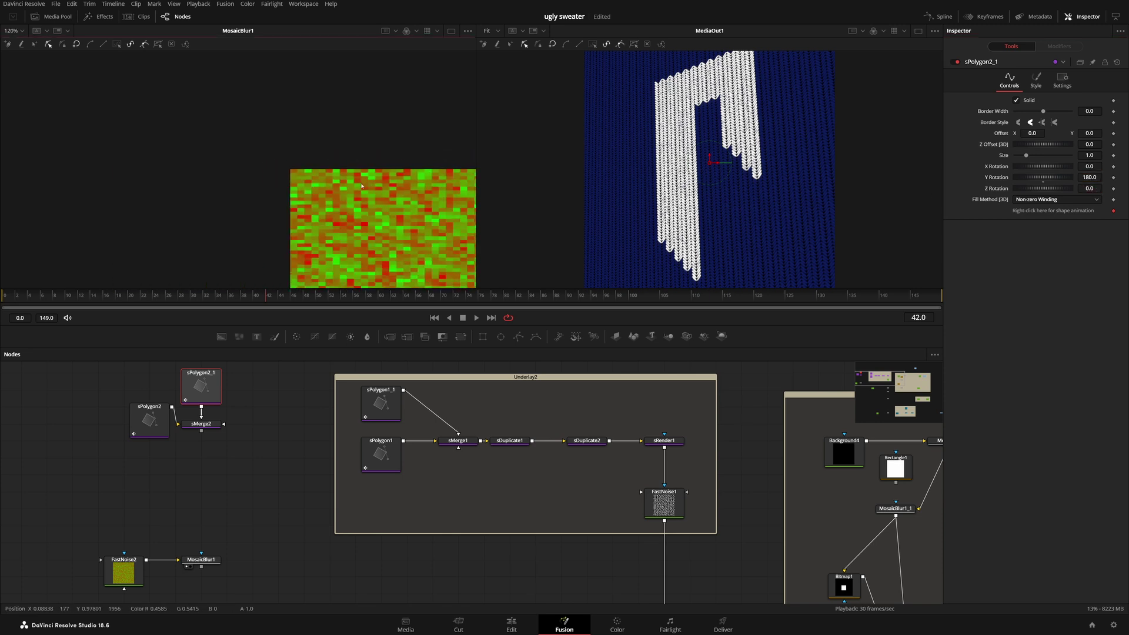
left_click_drag(425, 212, 219, 172)
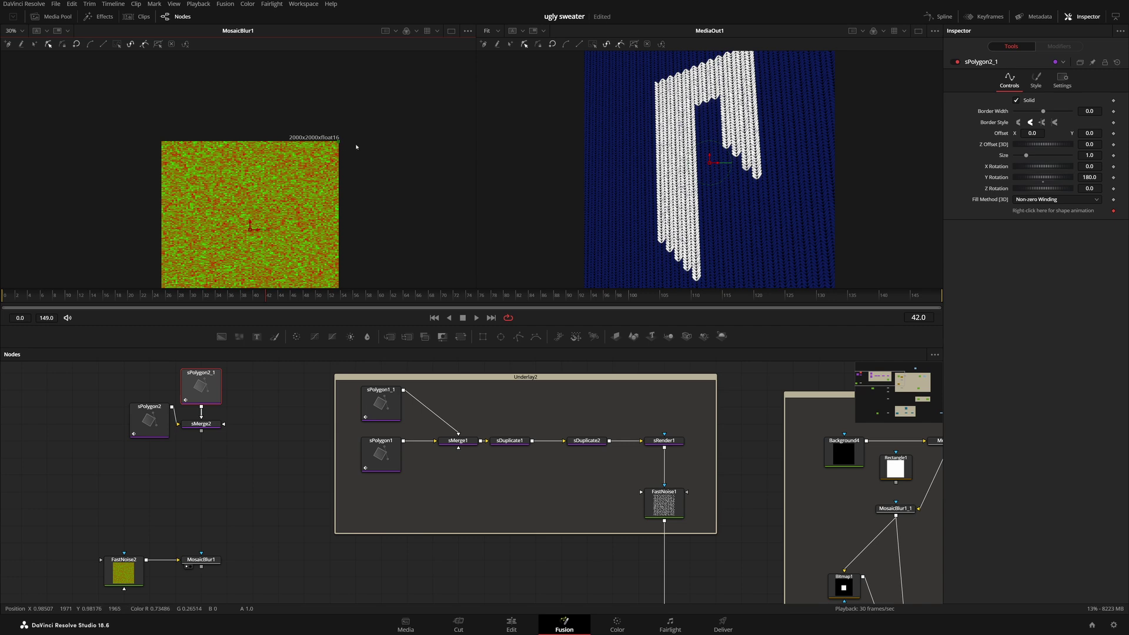
left_click_drag(1033, 133, 975, 133)
scroll(202, 148, "up", 6)
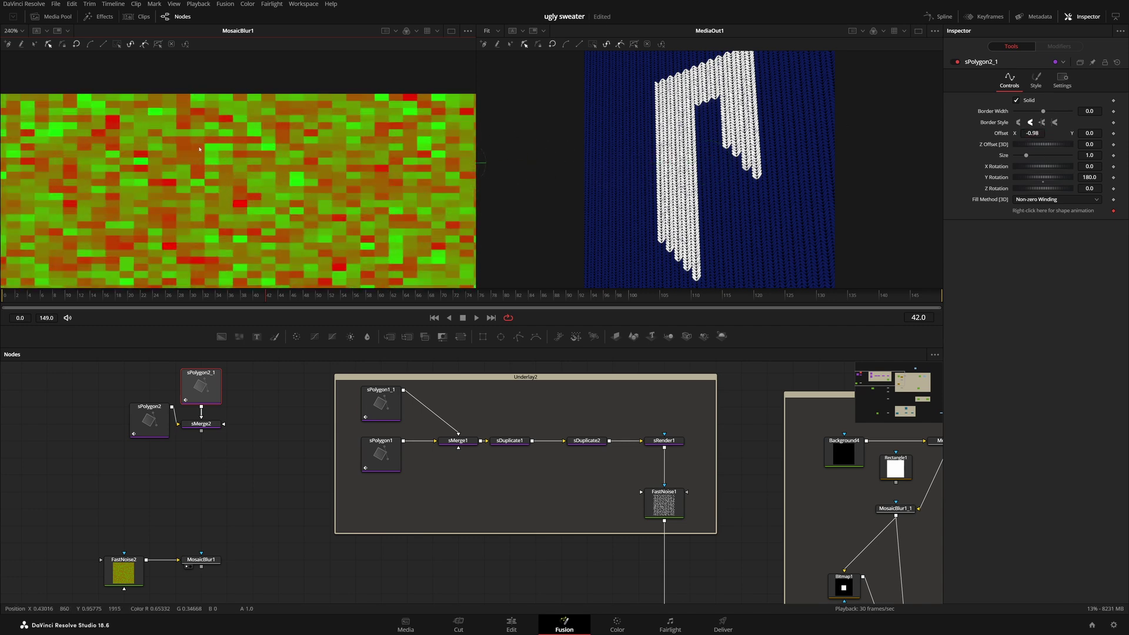
left_click_drag(202, 148, 442, 170)
scroll(468, 177, "up", 10)
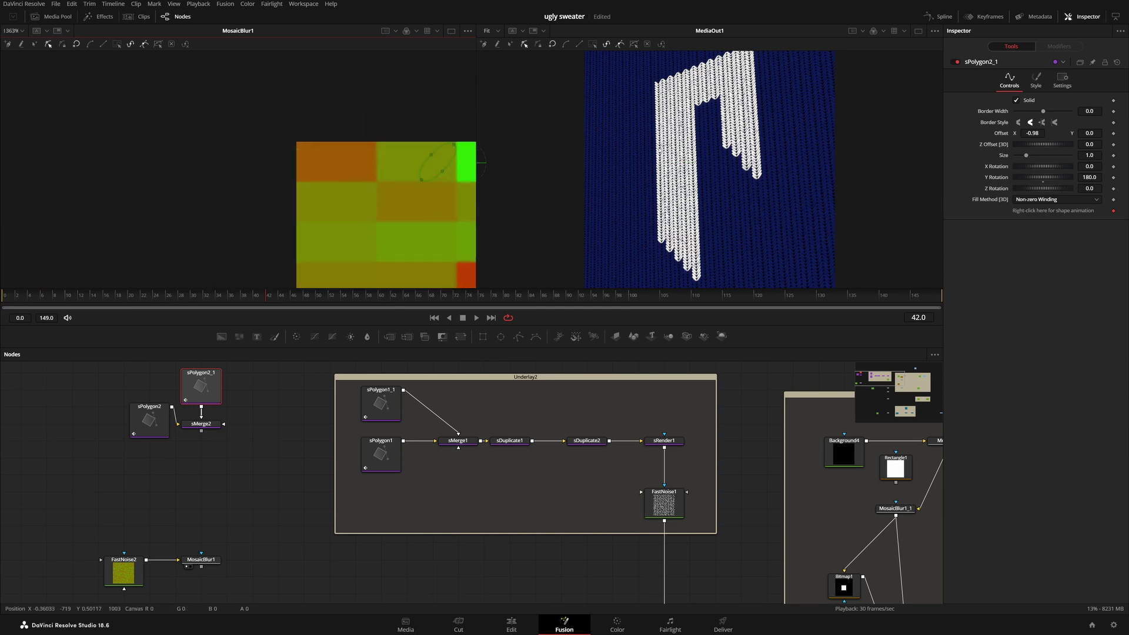
left_click_drag(1035, 134, 1032, 134)
Select both leaf polygons with their merge and adjust their lower tips to meet at the mosaic cell's bottom centre
left_click_drag(254, 414, 133, 435)
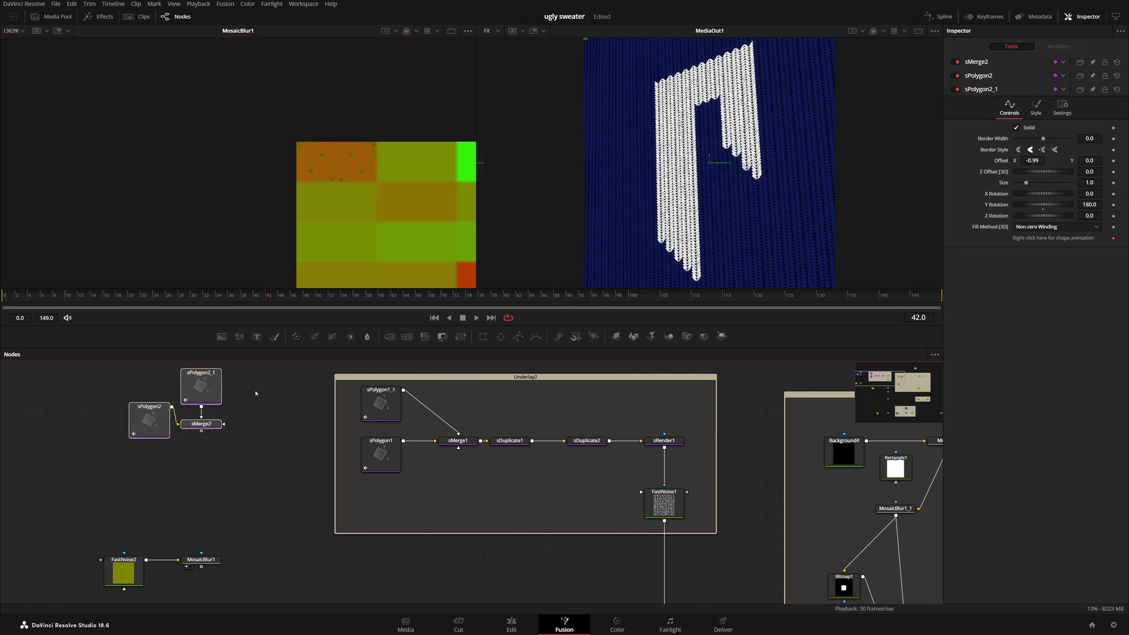
scroll(345, 179, "up", 1)
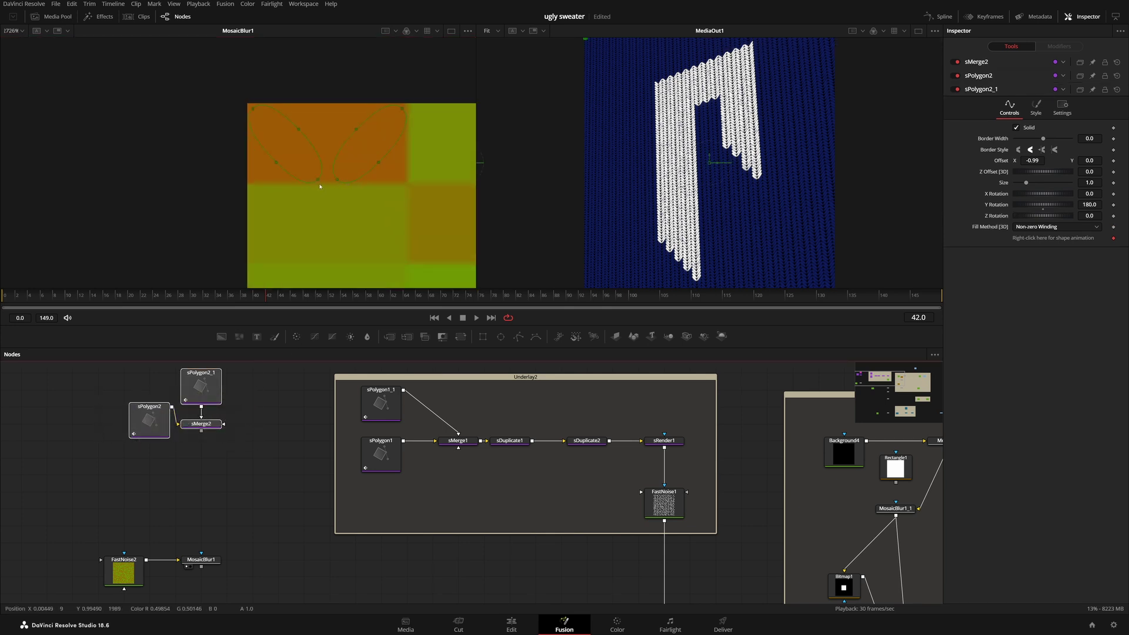
left_click(320, 185)
left_click(327, 182)
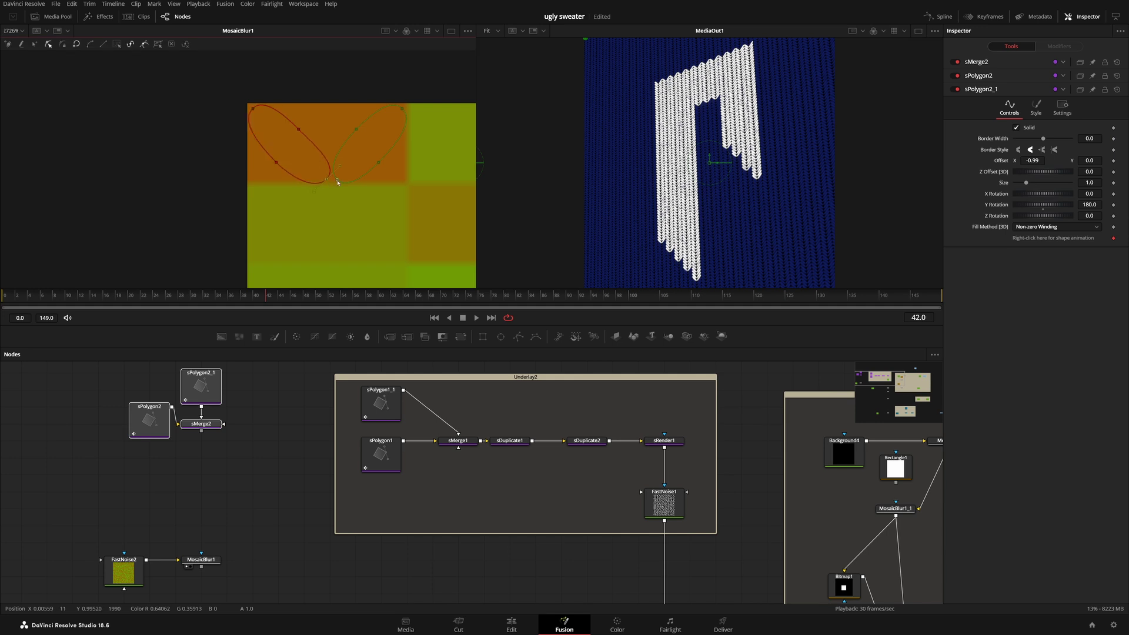
left_click(331, 183)
Show the original Underlay2 polygons for comparison, and delete the two demonstration polygons with their sMerge2 node
left_click_drag(372, 504, 395, 399)
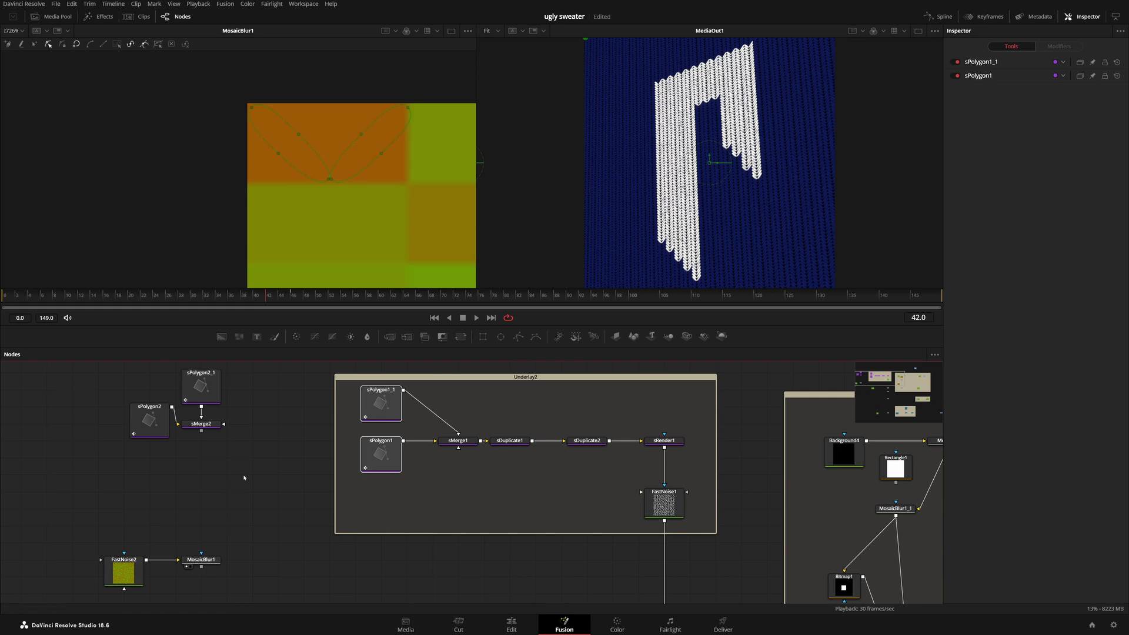
left_click_drag(245, 478, 130, 369)
key("Delete")
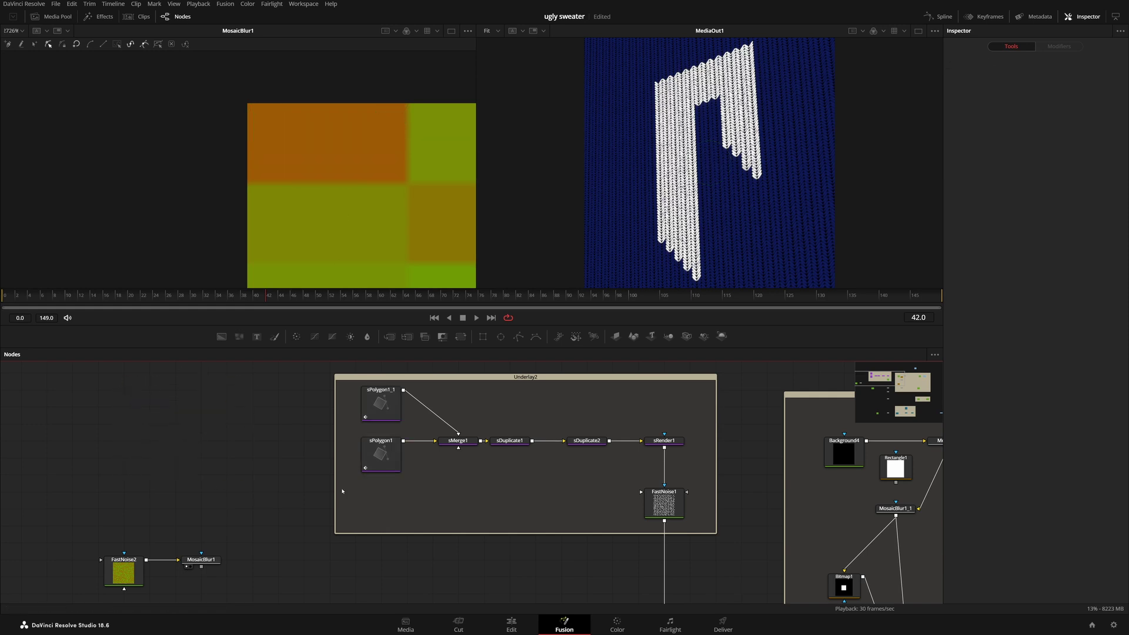
Display the sMerge1 result in the first viewer and examine the single V-shaped stitch at the frame's corner
scroll(484, 547, "right", 3)
left_click(410, 436)
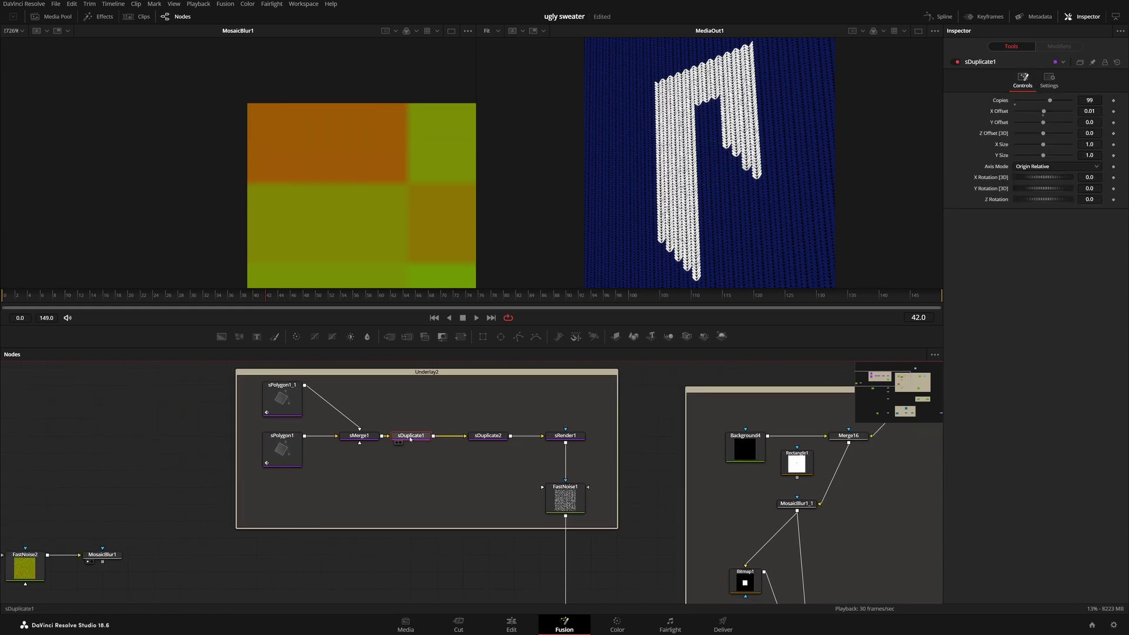
left_click_drag(359, 436, 371, 219)
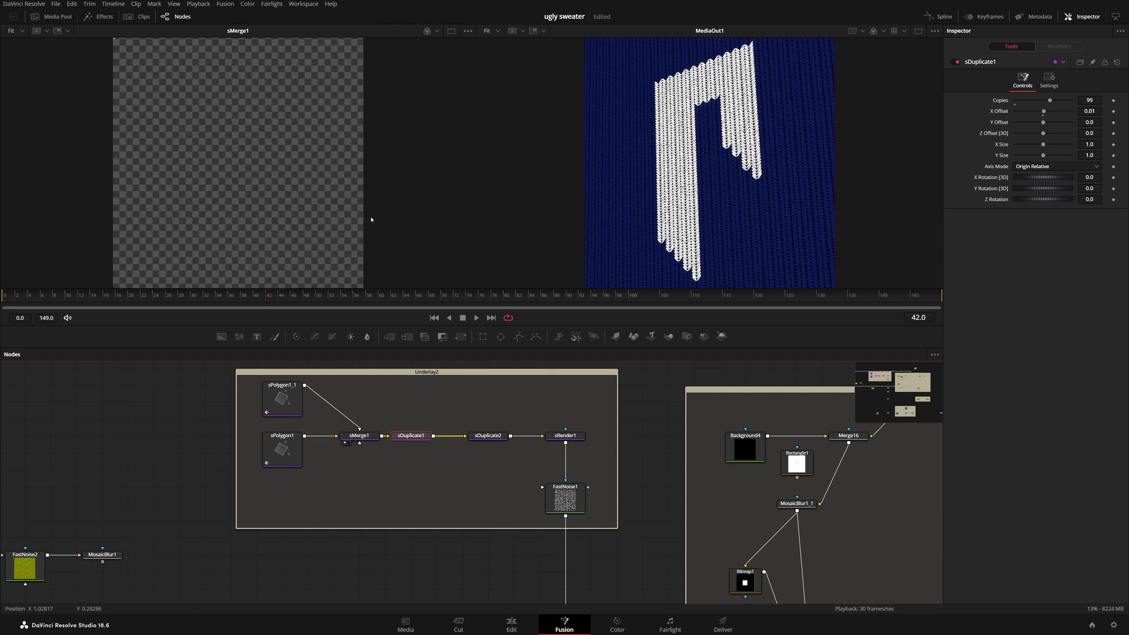
left_click_drag(237, 84, 280, 154)
scroll(157, 103, "up", 5)
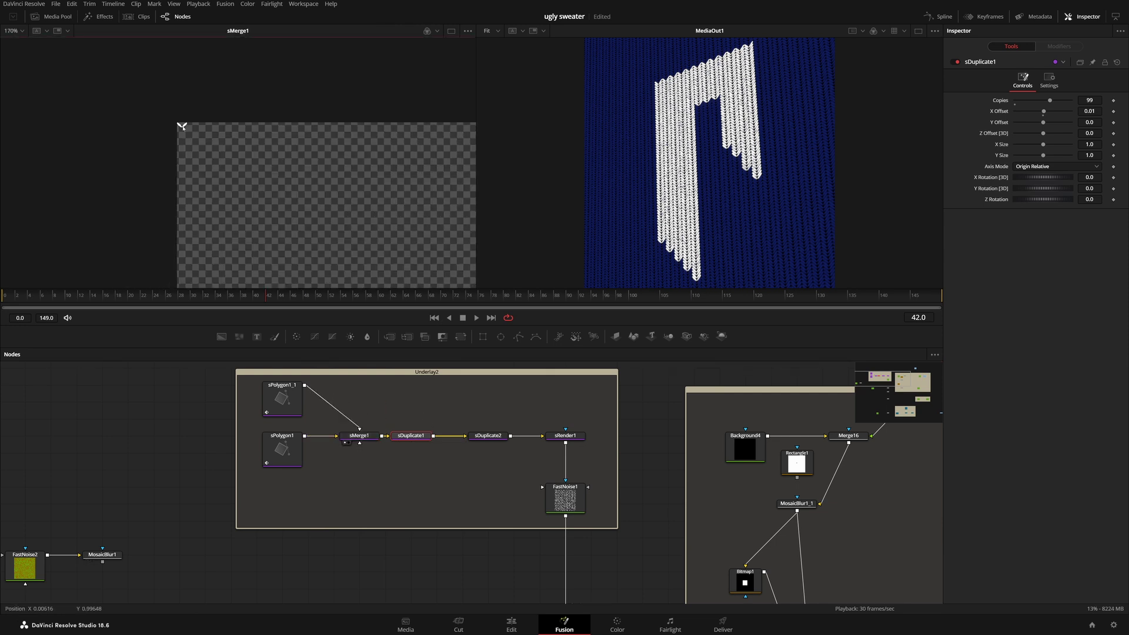
left_click_drag(347, 173, 204, 150)
scroll(373, 142, "down", 3)
left_click_drag(349, 150, 292, 138)
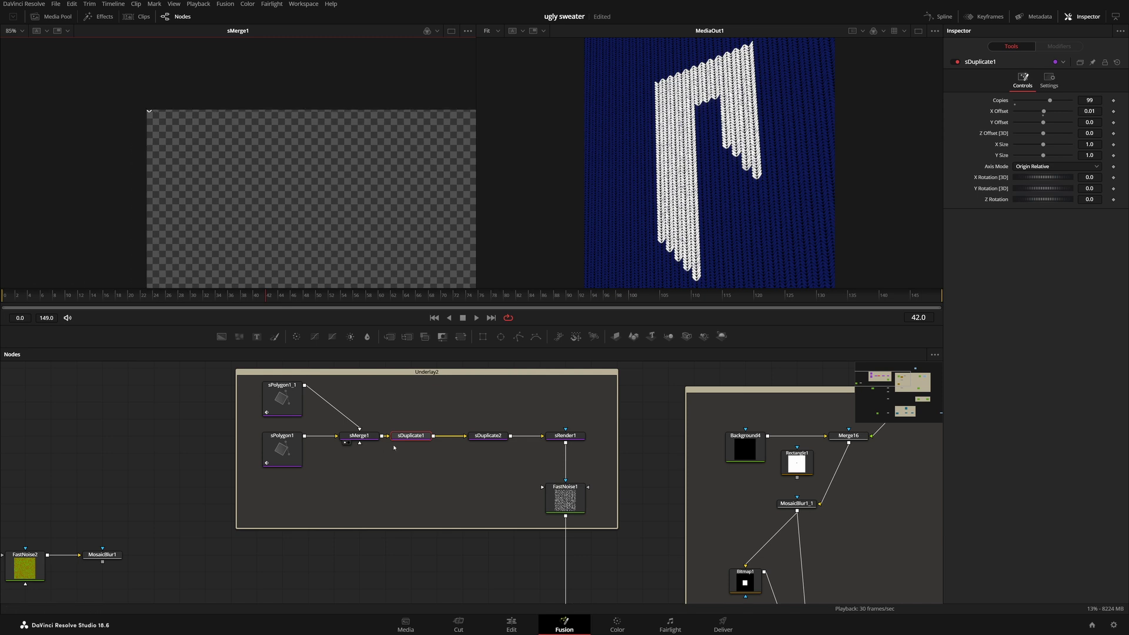
Display sDuplicate1 and sDuplicate2 in the first viewer to examine the stitch row and the repeated rows, and select sDuplicate2
left_click_drag(410, 435, 373, 182)
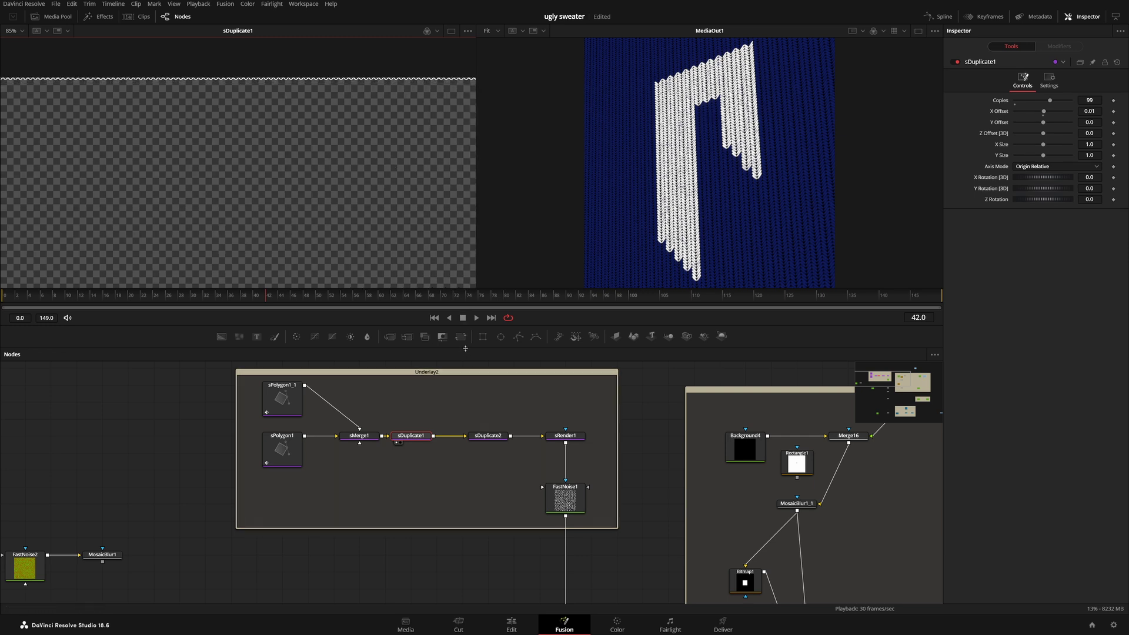
left_click(482, 436)
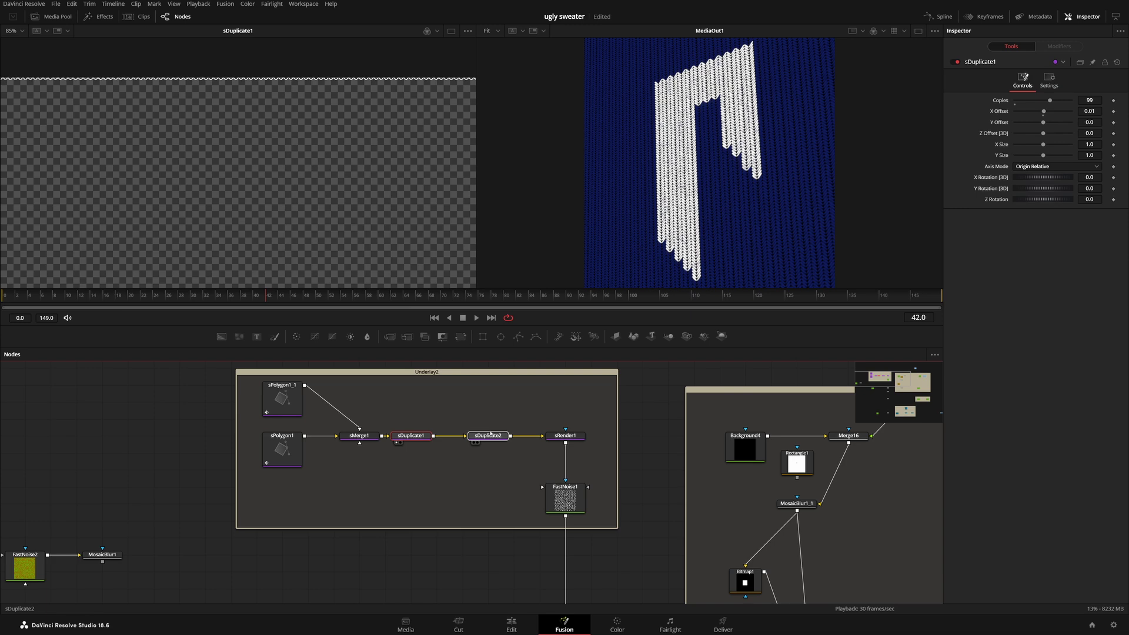
left_click_drag(488, 438, 438, 282)
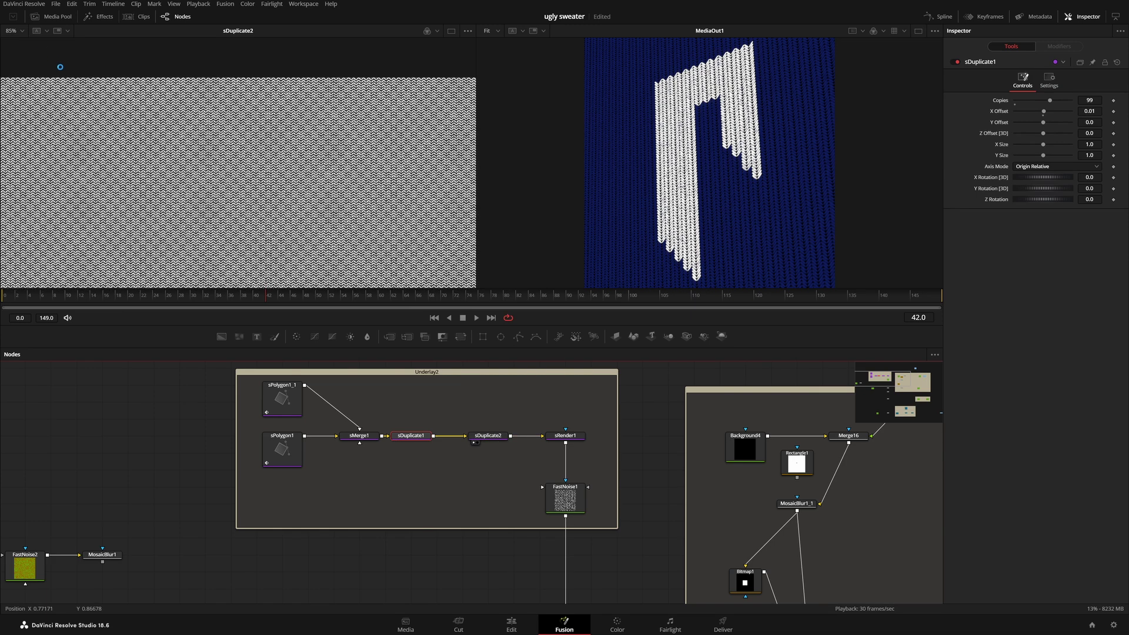
left_click(488, 435)
Display sRender1 in the first viewer and examine the rendered stitch pattern up close near the frame's lower edge
left_click_drag(559, 435, 466, 282)
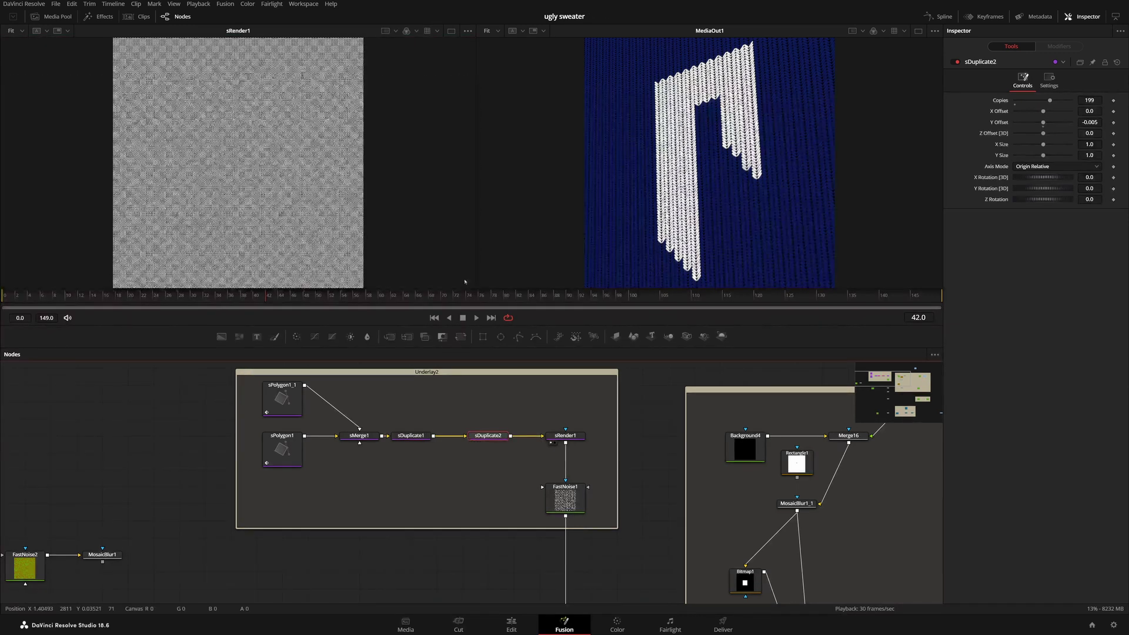
left_click_drag(295, 160, 375, 110)
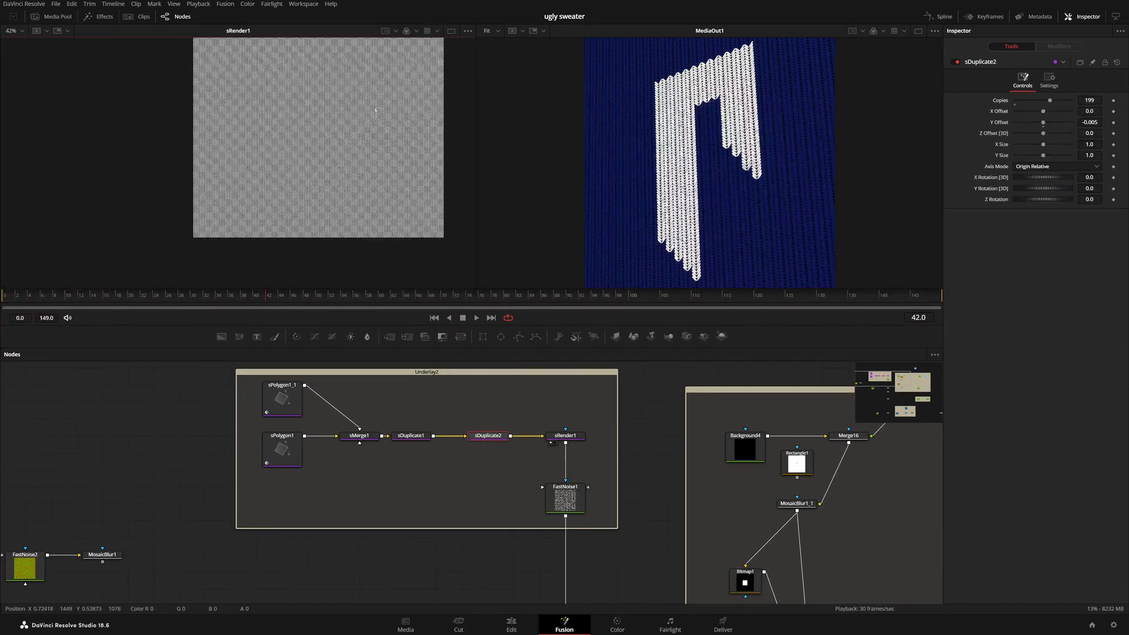
scroll(373, 238, "up", 10)
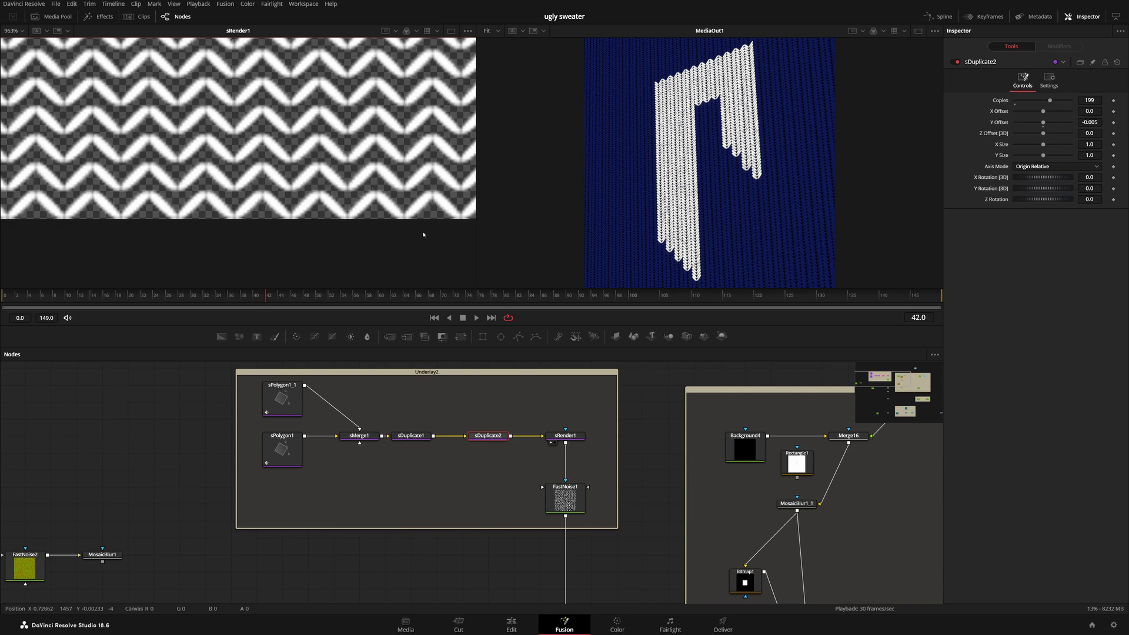
scroll(403, 208, "down", 10)
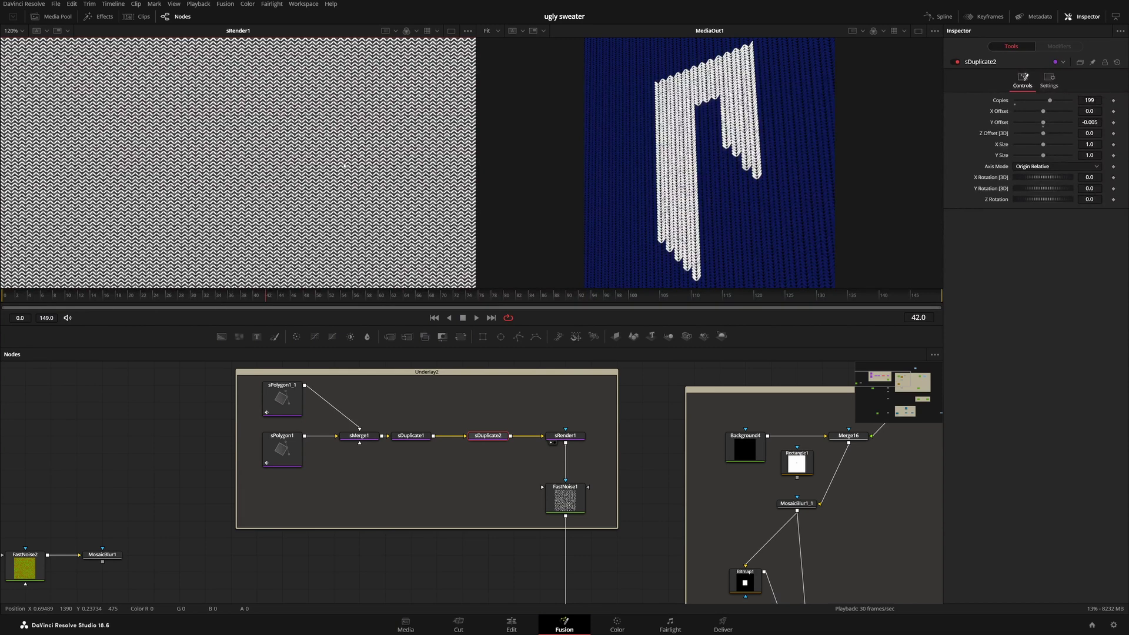
Select FastNoise1 and display it in the first viewer to examine the noise texture on the stitches
left_click(565, 499)
scroll(635, 454, "down", 2)
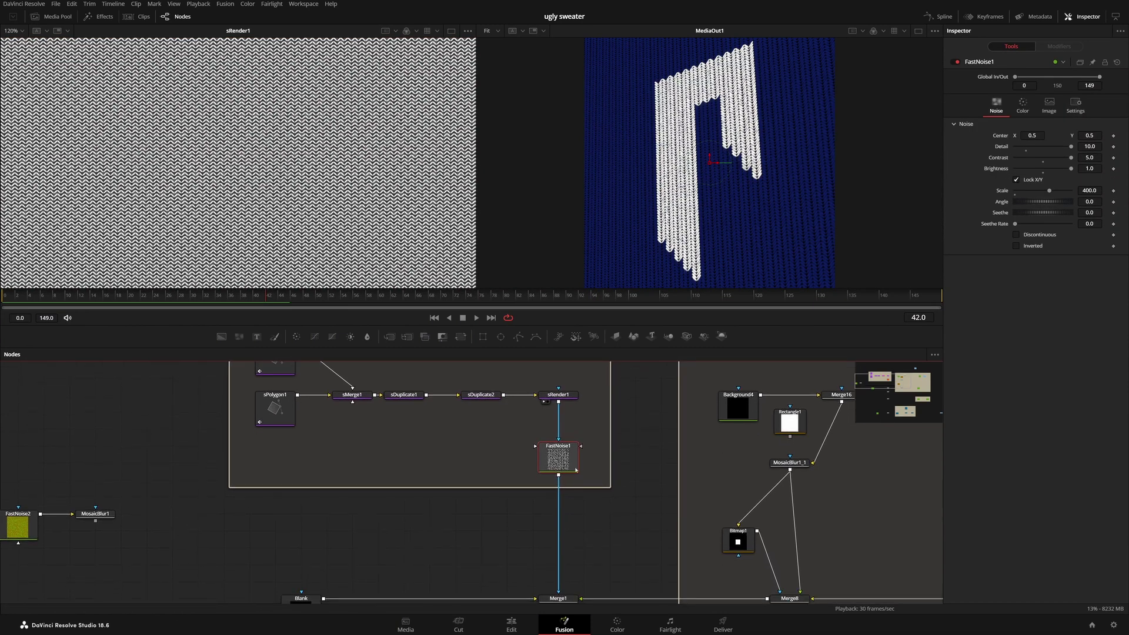
key("1")
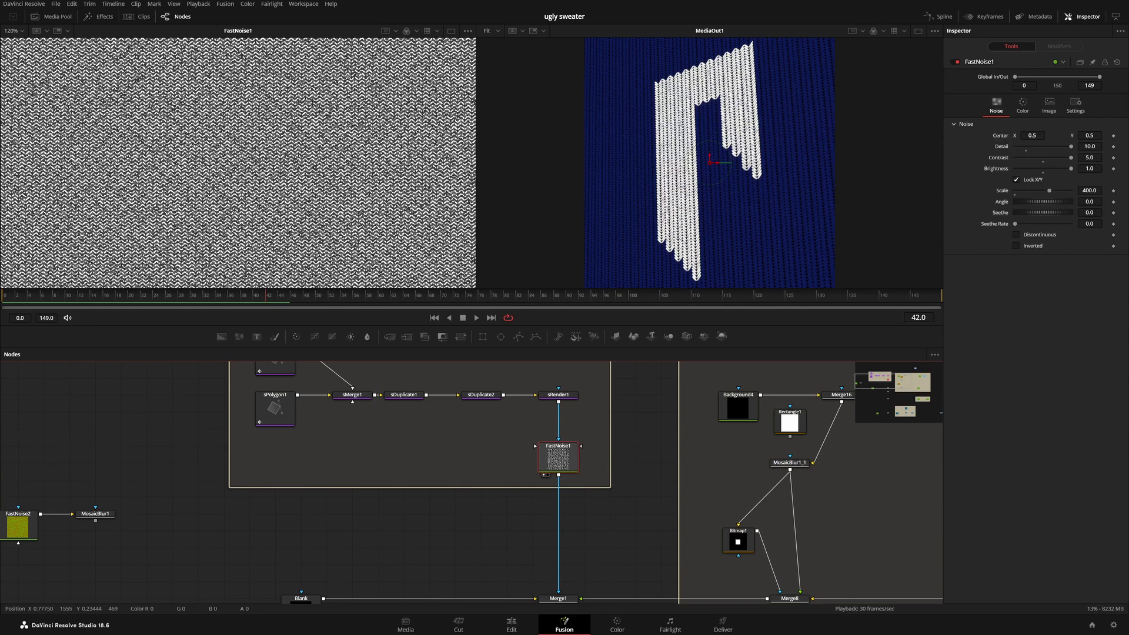
left_click_drag(238, 177, 248, 150)
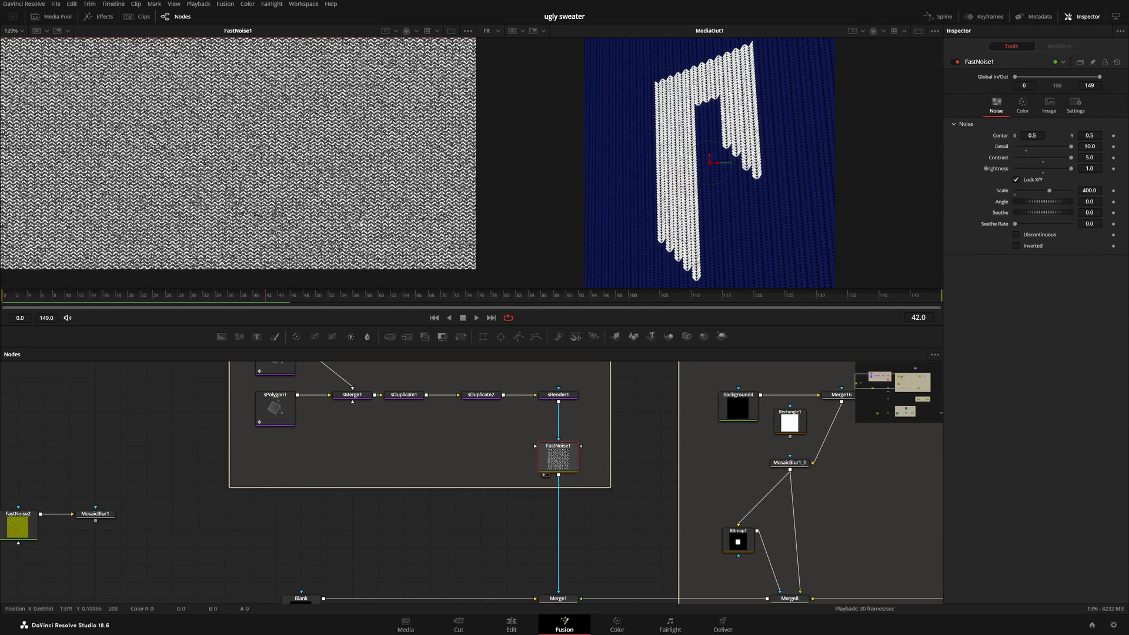
Examine how the stitch group connects to the logo group and MediaIn, and show the MosaicBlur1 guide node's settings
left_click_drag(636, 478, 511, 481)
scroll(583, 444, "down", 3)
left_click_drag(679, 388, 527, 437)
scroll(616, 428, "down", 3)
scroll(616, 428, "left", 3)
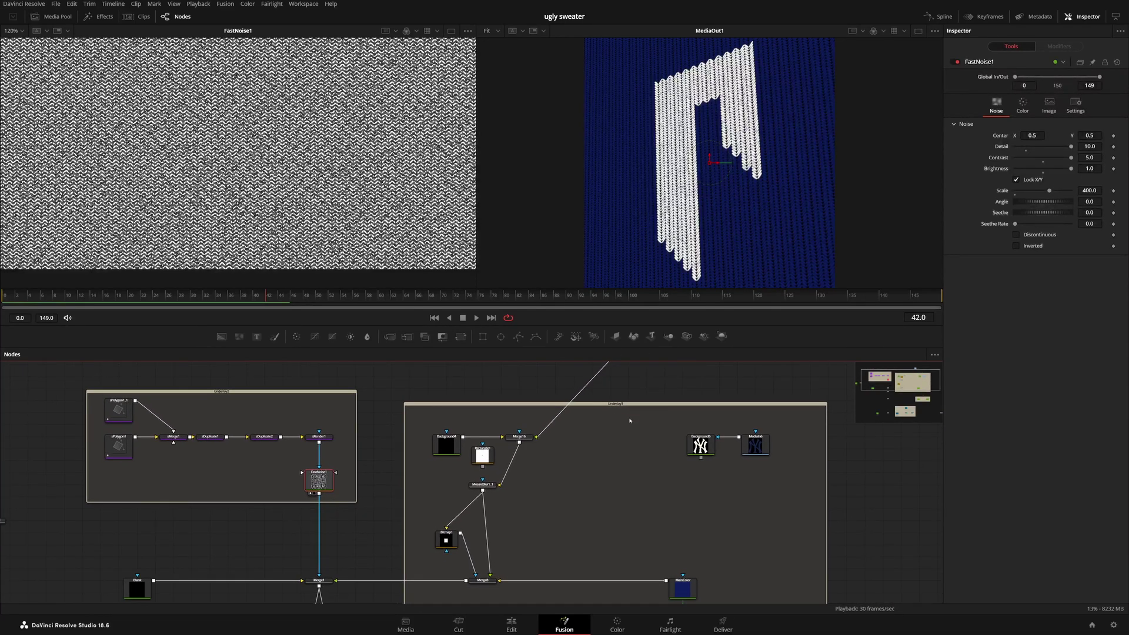
left_click_drag(712, 389, 723, 431)
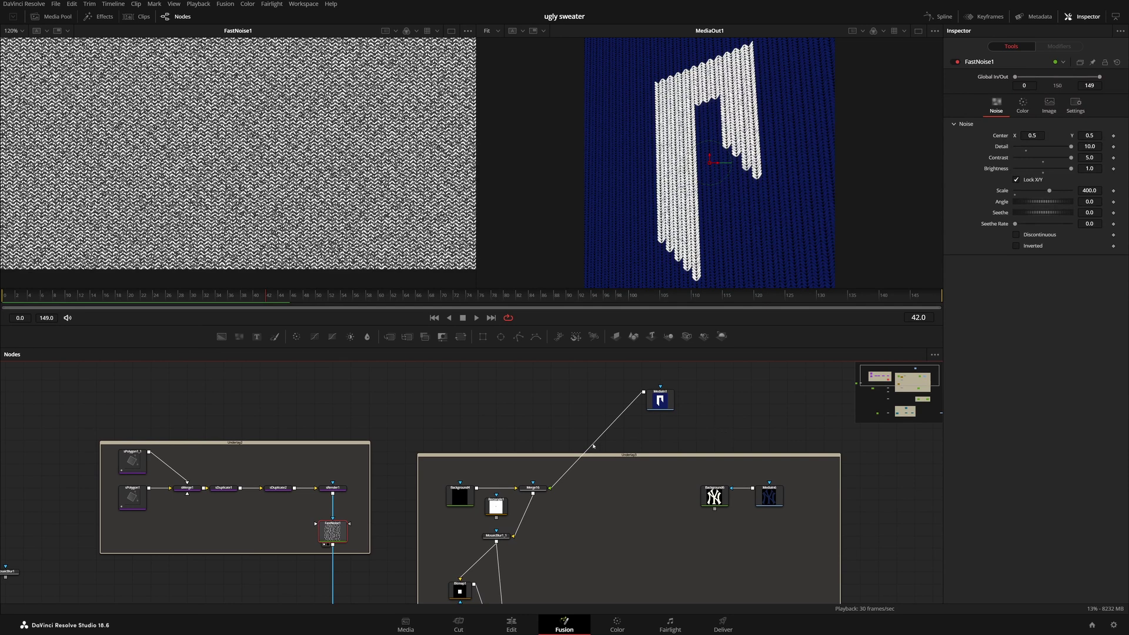
left_click_drag(478, 426, 485, 414)
scroll(485, 414, "down", 4)
scroll(485, 414, "left", 2)
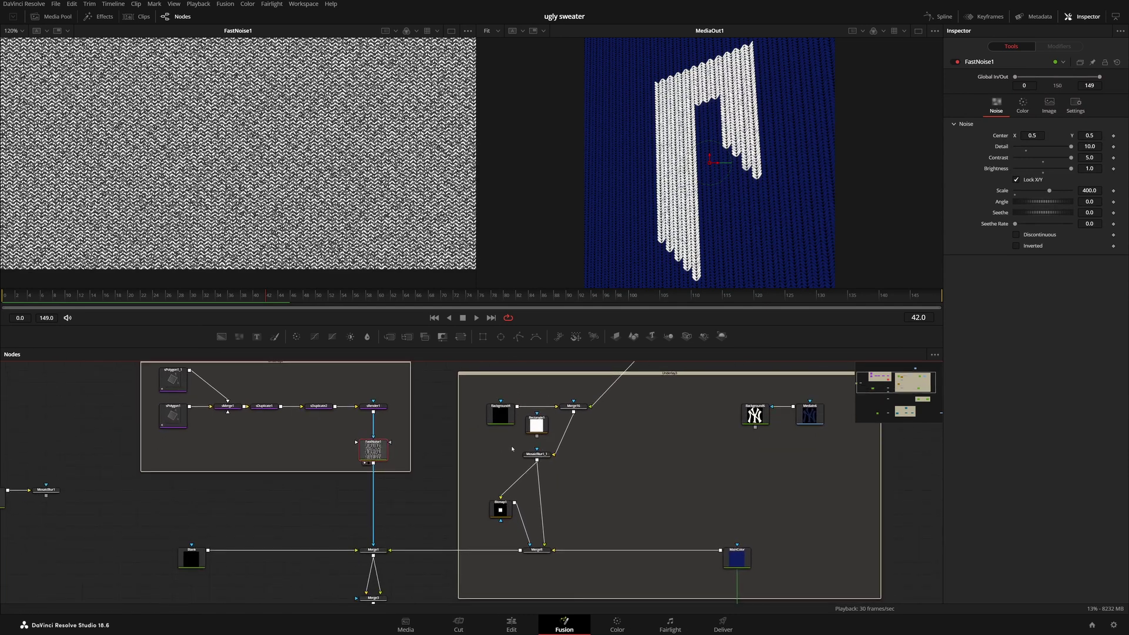
scroll(103, 490, "left", 2)
left_click(79, 490)
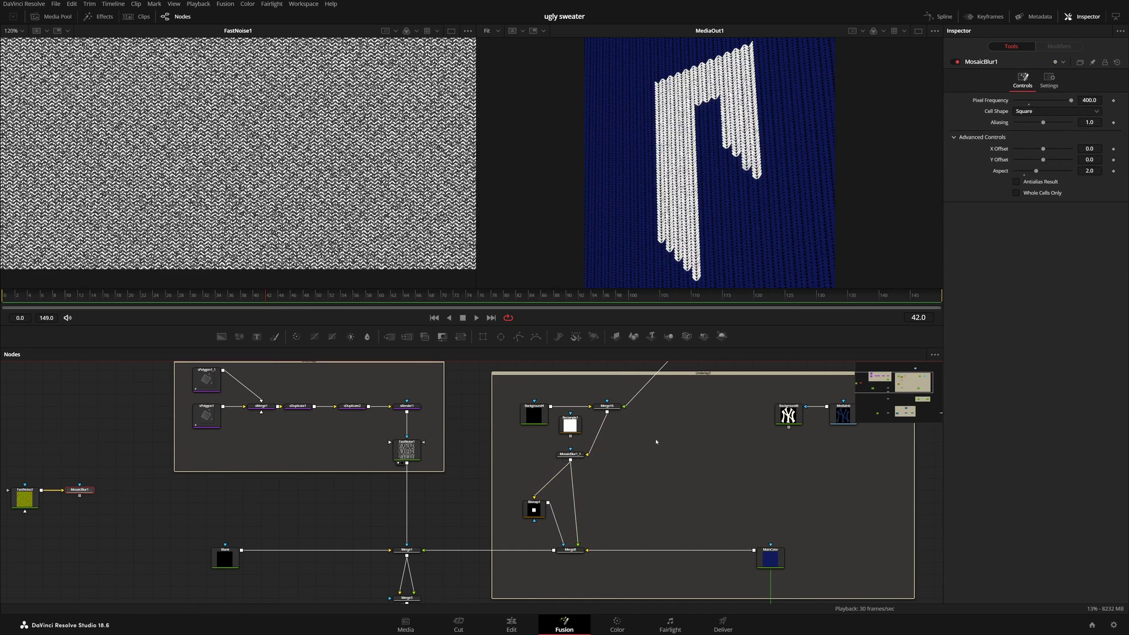
Display Merge16 and MosaicBlur1_1 in the first viewer to compare the logo before and after pixelation
left_click_drag(651, 442, 586, 472)
key("1")
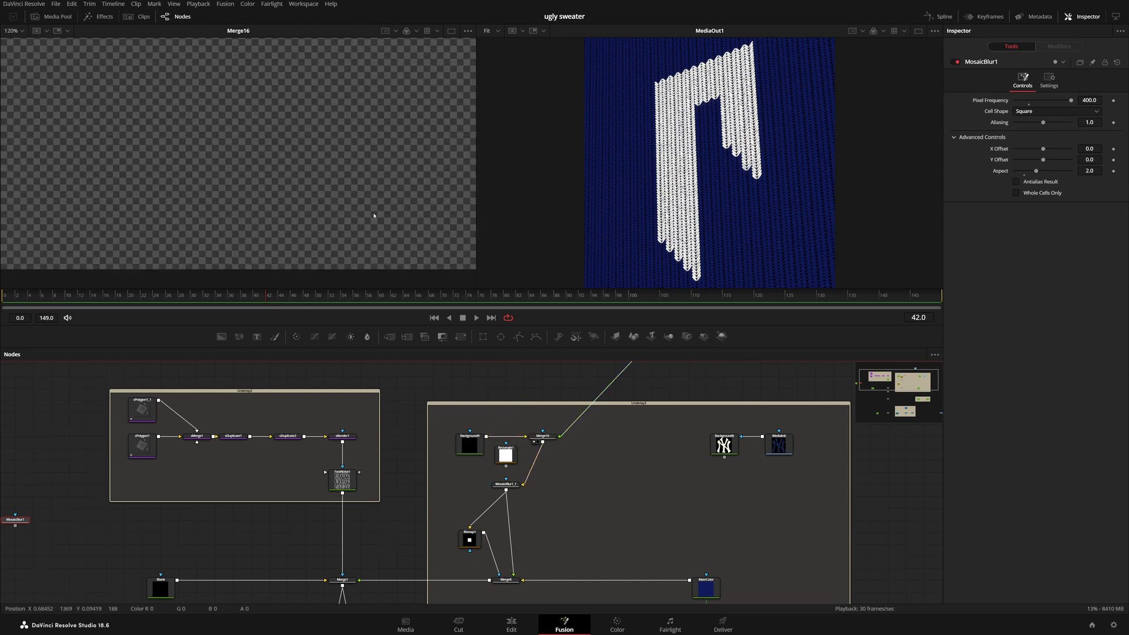
left_click_drag(319, 179, 328, 210)
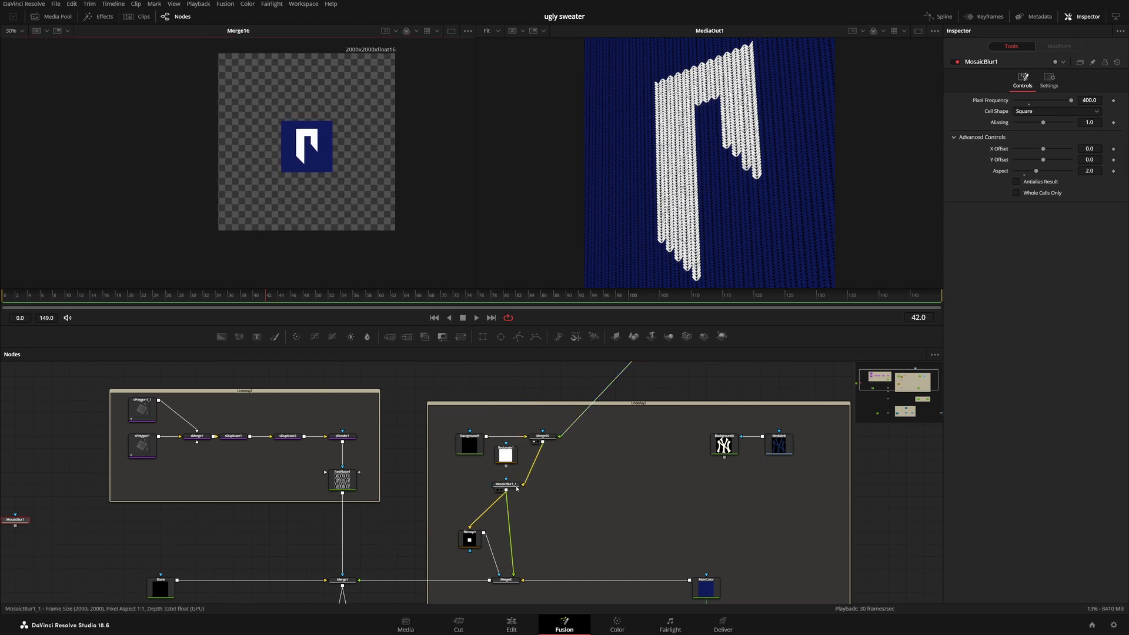
left_click(498, 489)
scroll(386, 228, "down", 2)
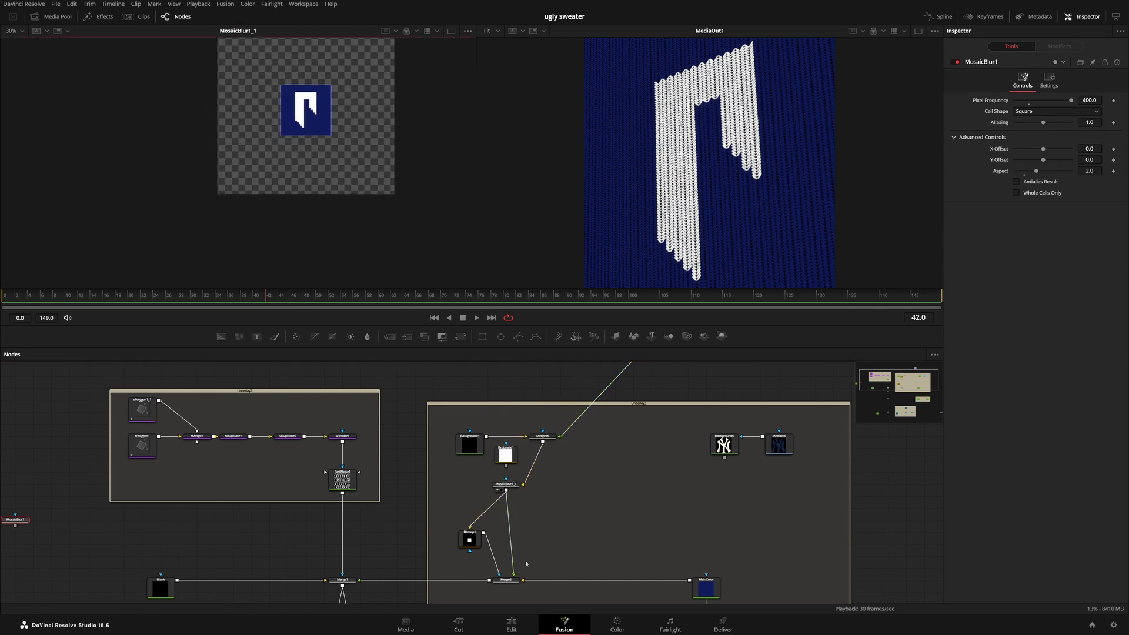
scroll(273, 118, "up", 5)
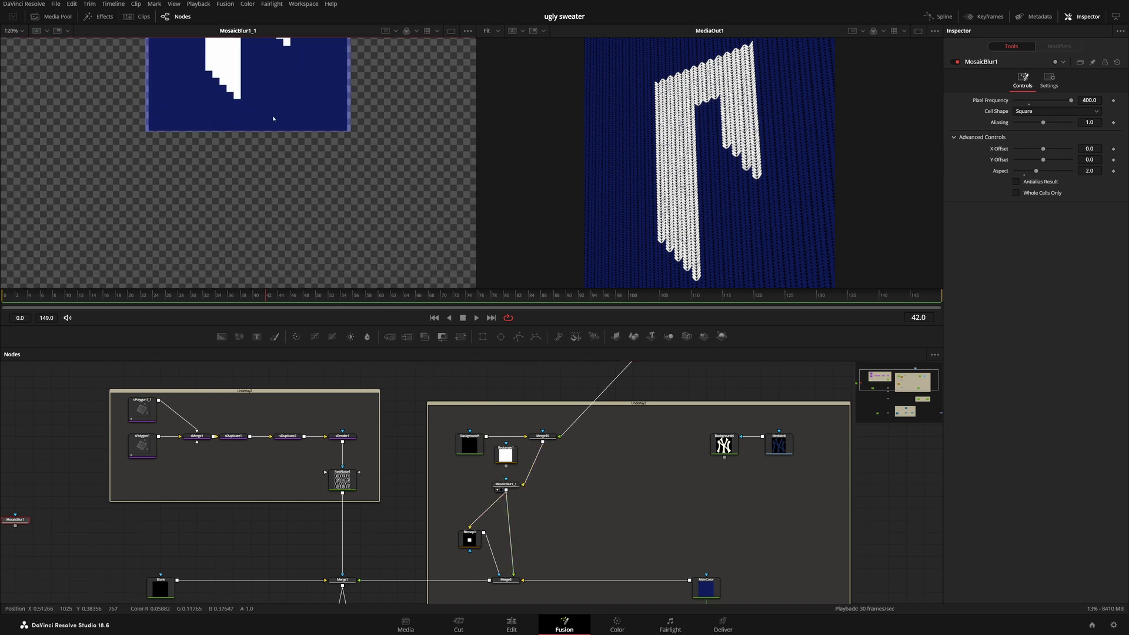
left_click_drag(274, 119, 322, 210)
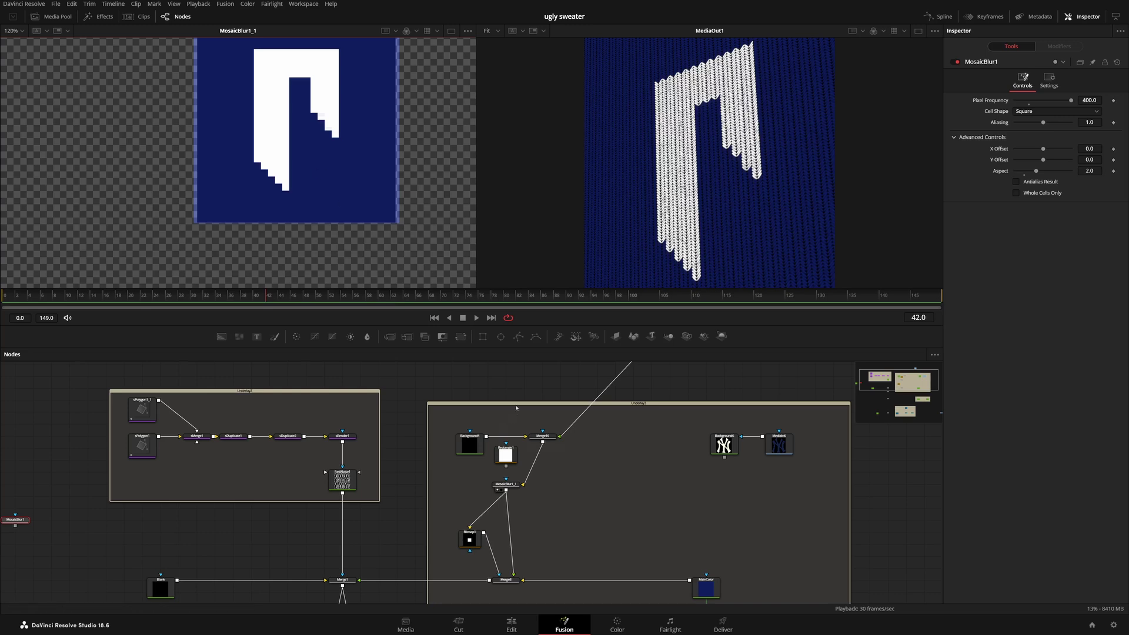
Display MainColor and Merge8 in the first viewer to examine the pixelated logo over the solid blue background
left_click_drag(522, 390, 522, 386)
left_click(697, 598)
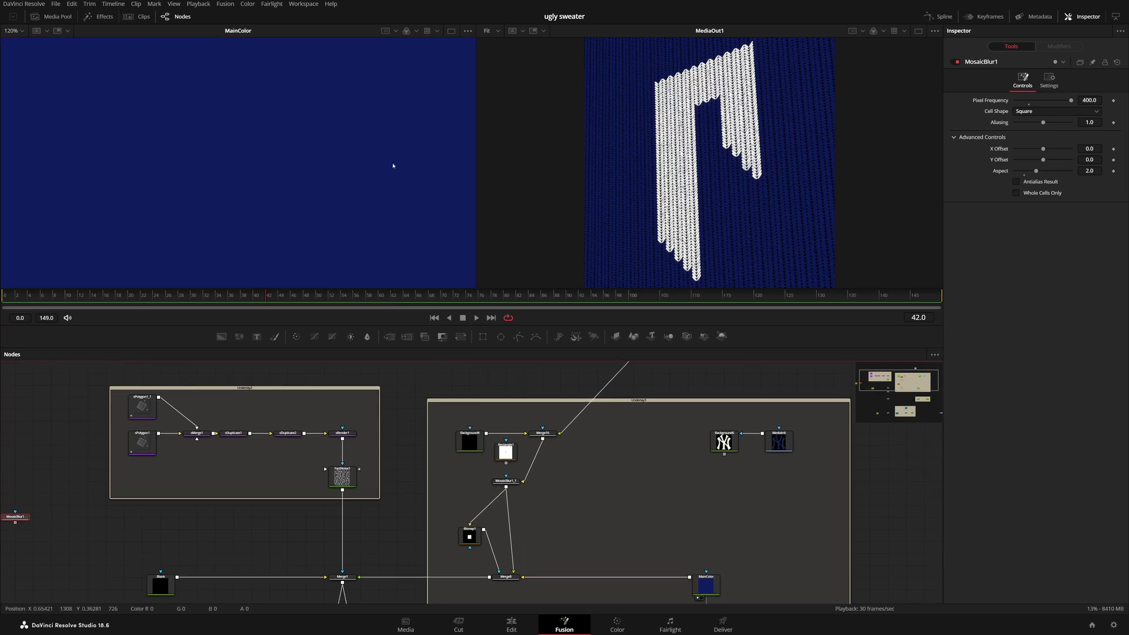
left_click_drag(520, 585, 345, 177)
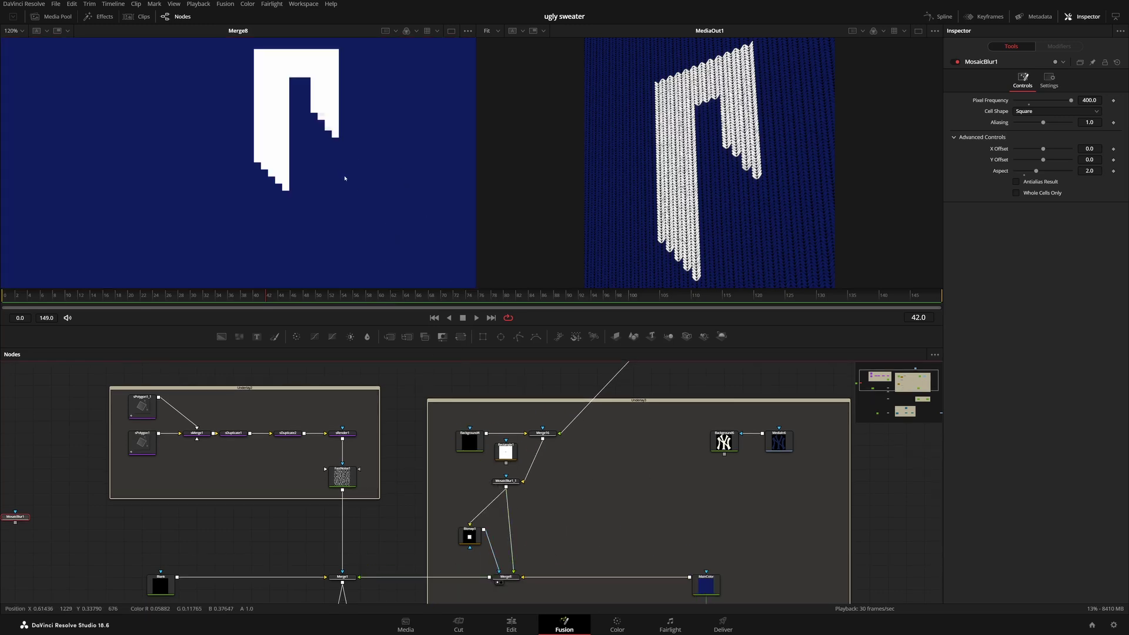
scroll(348, 161, "down", 2)
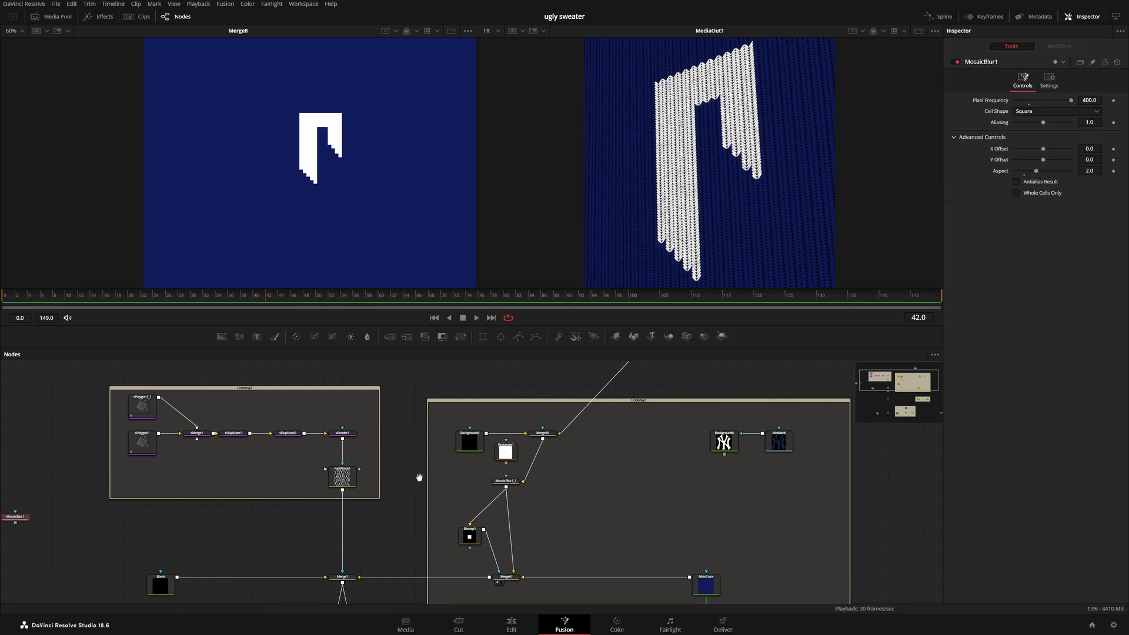
Display Merge1 in the first viewer and examine the logo-coloured stitches up close
scroll(411, 471, "down", 3)
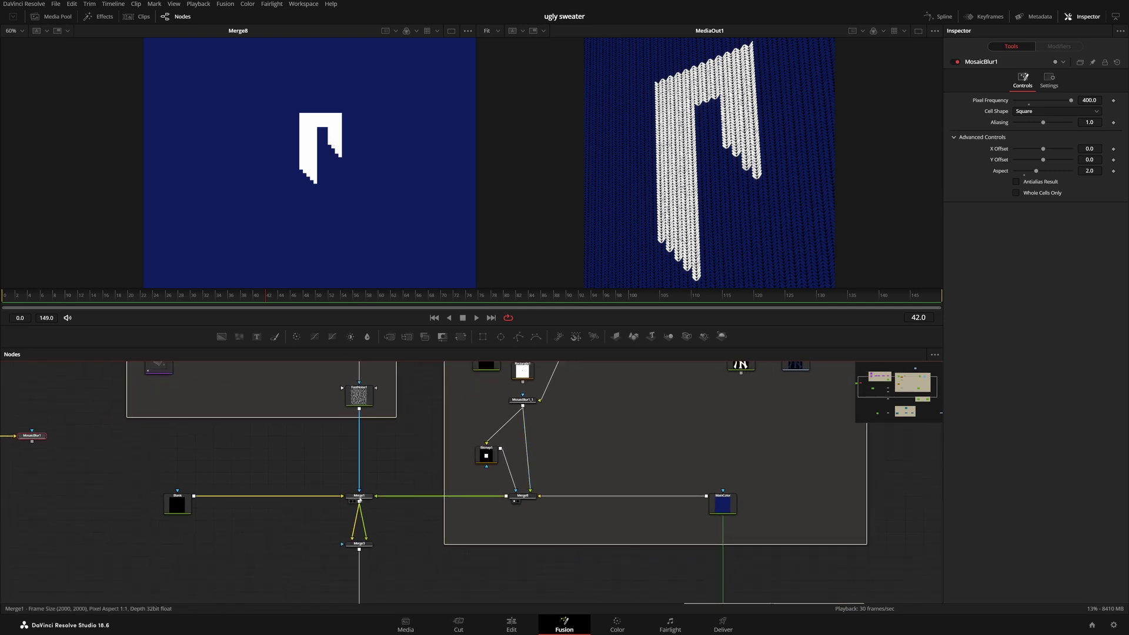
left_click_drag(323, 171, 326, 172)
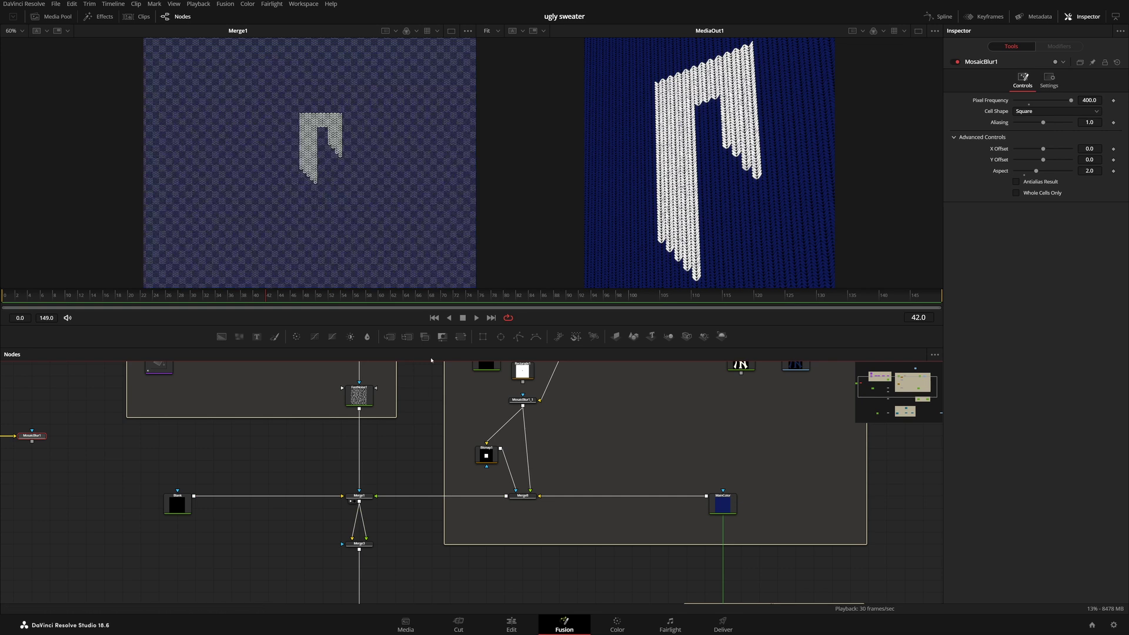
left_click_drag(379, 449, 458, 503)
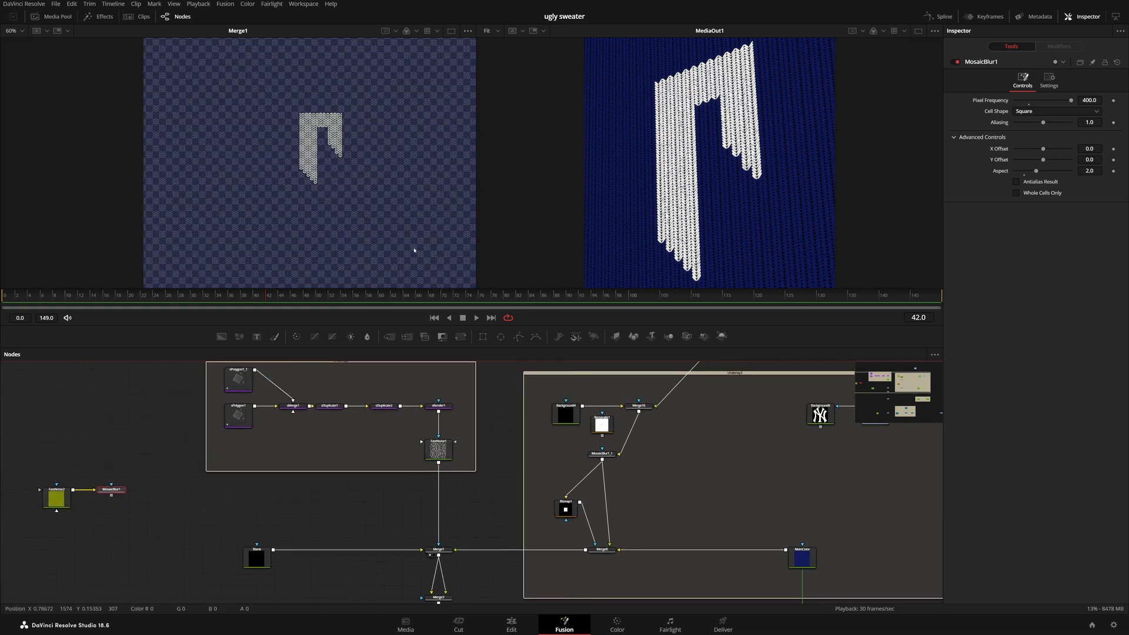
scroll(420, 235, "up", 10)
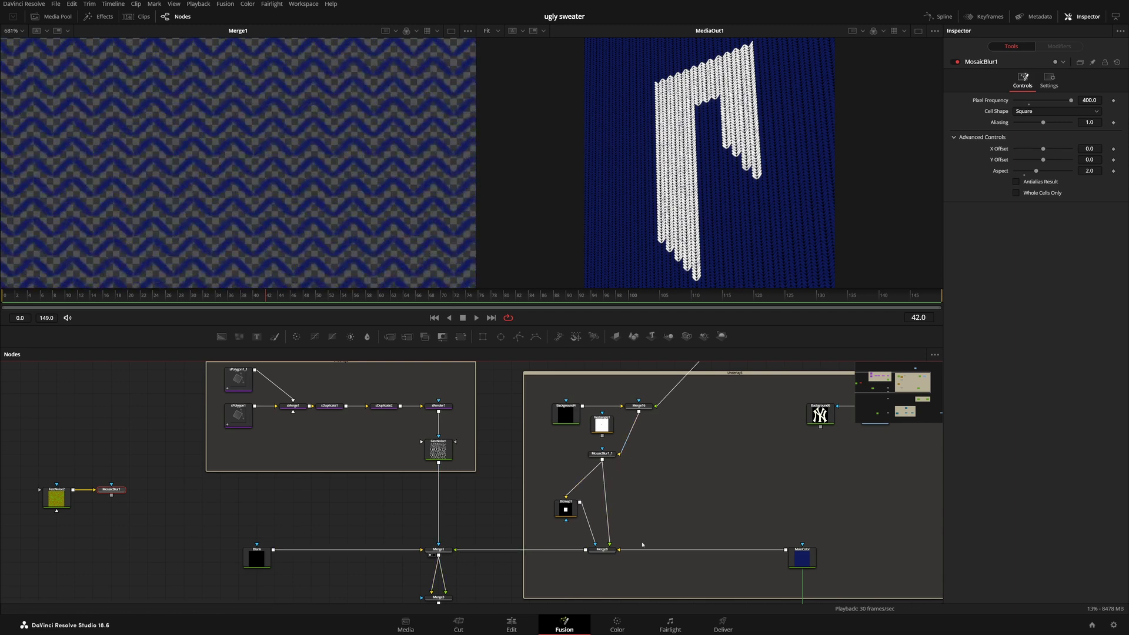
Show Merge8 for comparison, and select and display Merge3 to examine the overlapping stitches at the logo's lower edge
left_click(596, 555)
scroll(257, 190, "down", 9)
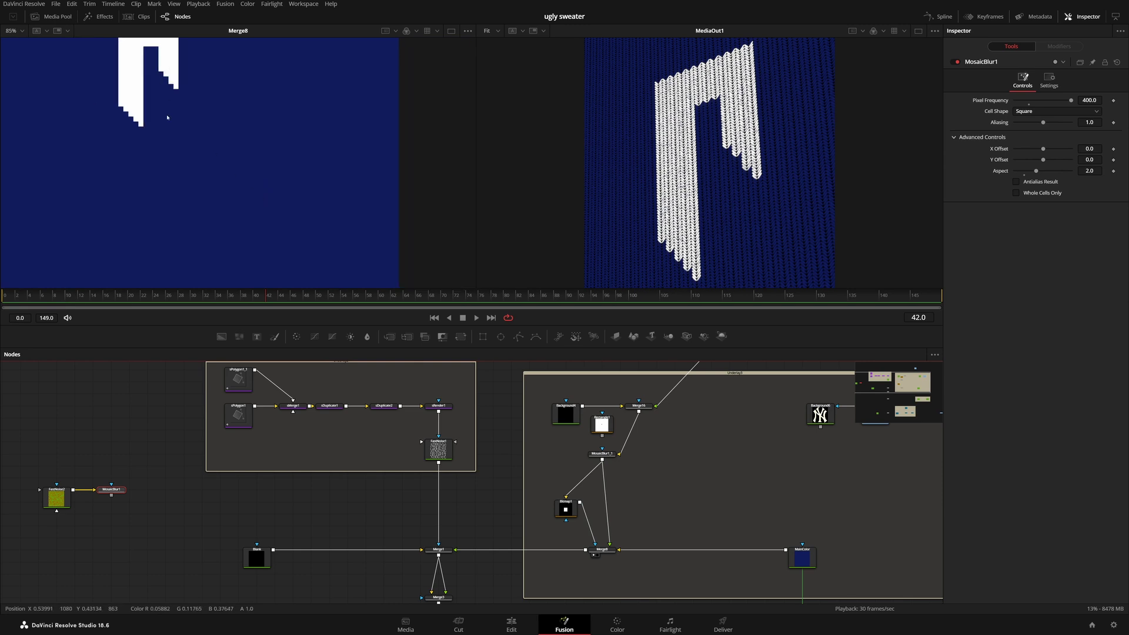
left_click_drag(467, 510, 372, 288)
left_click(465, 515)
scroll(267, 159, "up", 9)
left_click_drag(267, 160, 268, 96)
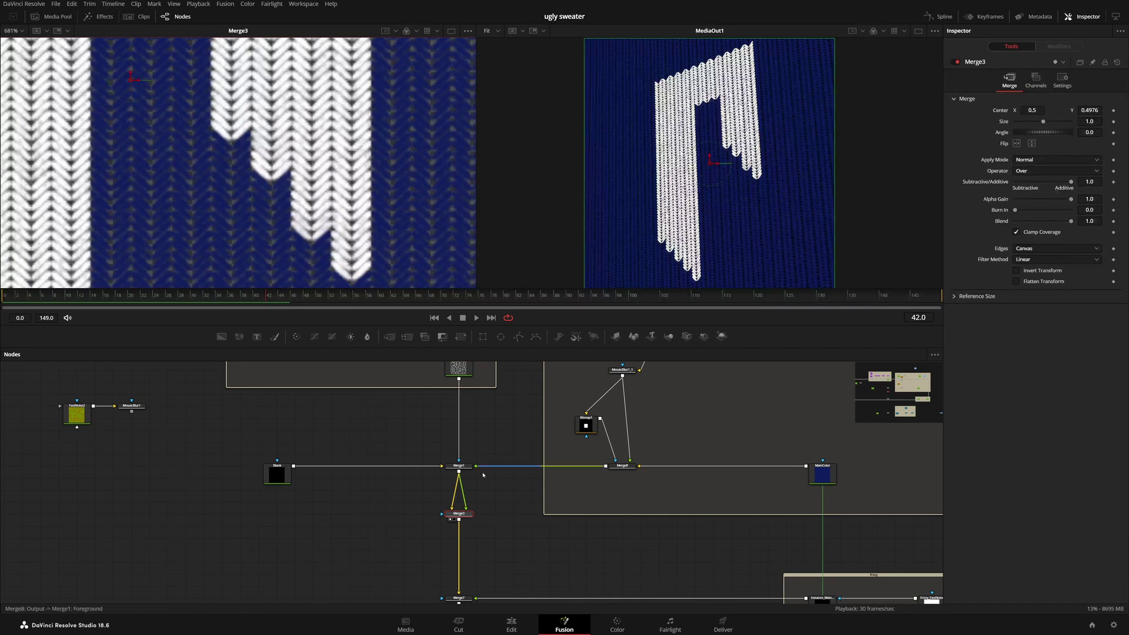
Try Merge3's Center Y at 0.5, restore it to 0.4976, and compare the gaps between the stitch rows
double_click(1002, 112)
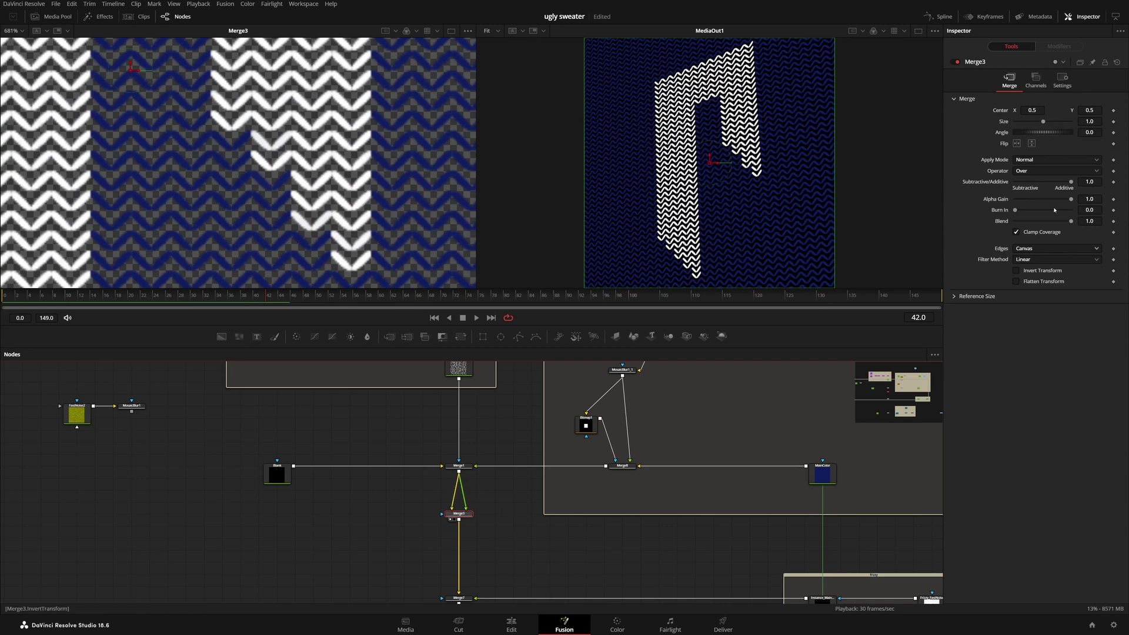
left_click_drag(1089, 110, 1078, 110)
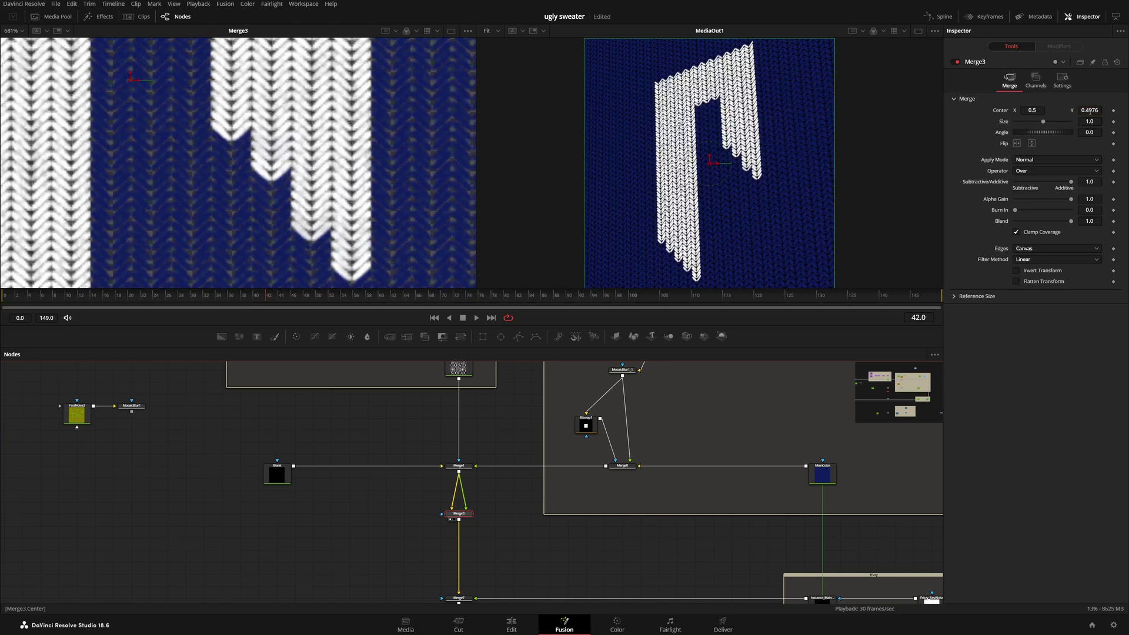
key("ctrl+z")
key("ctrl+shift+z")
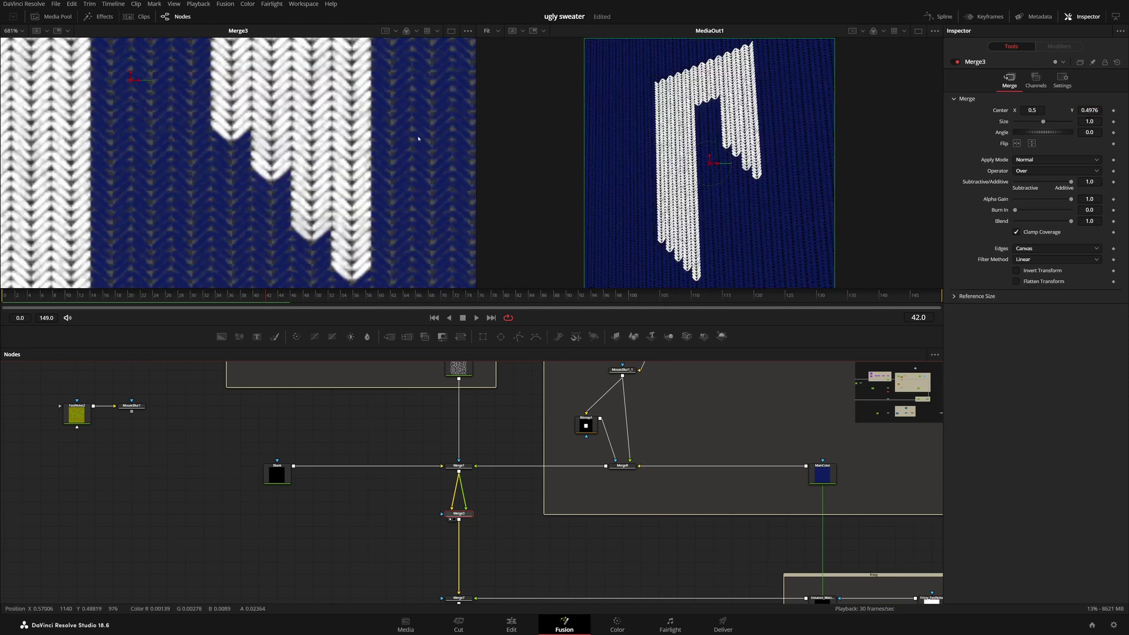
scroll(417, 139, "up", 2)
scroll(363, 155, "down", 5)
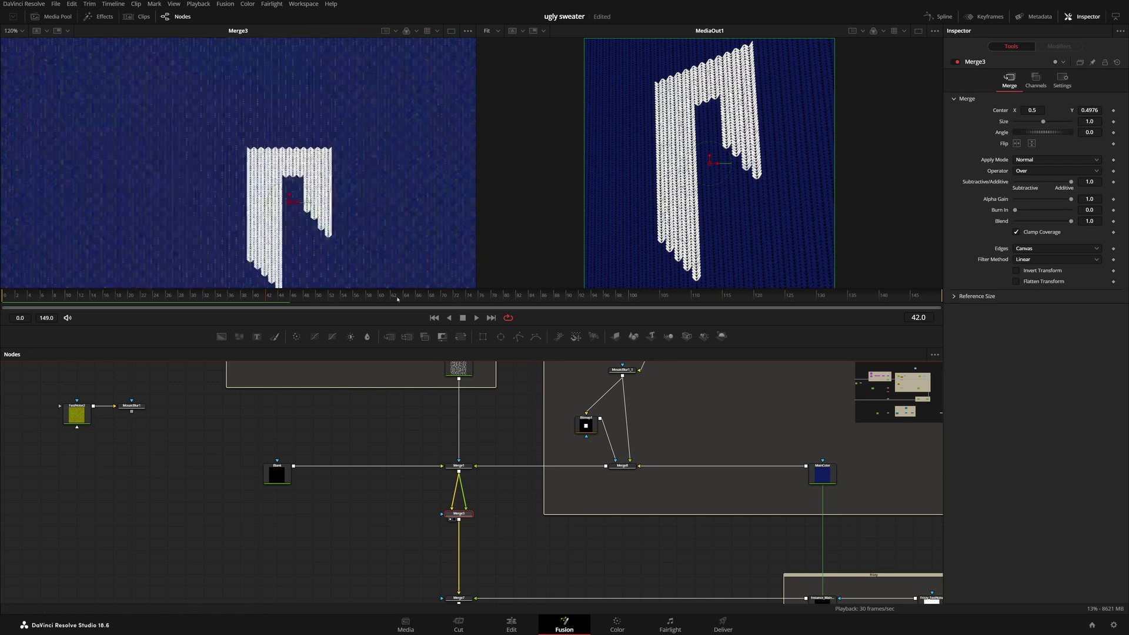
Locate the frizzy group and trace its link to MainColor, and display Instance_MainColor in the first viewer
left_click_drag(499, 509, 448, 394)
left_click_drag(628, 455, 433, 439)
scroll(671, 441, "up", 3)
scroll(627, 468, "up", 2)
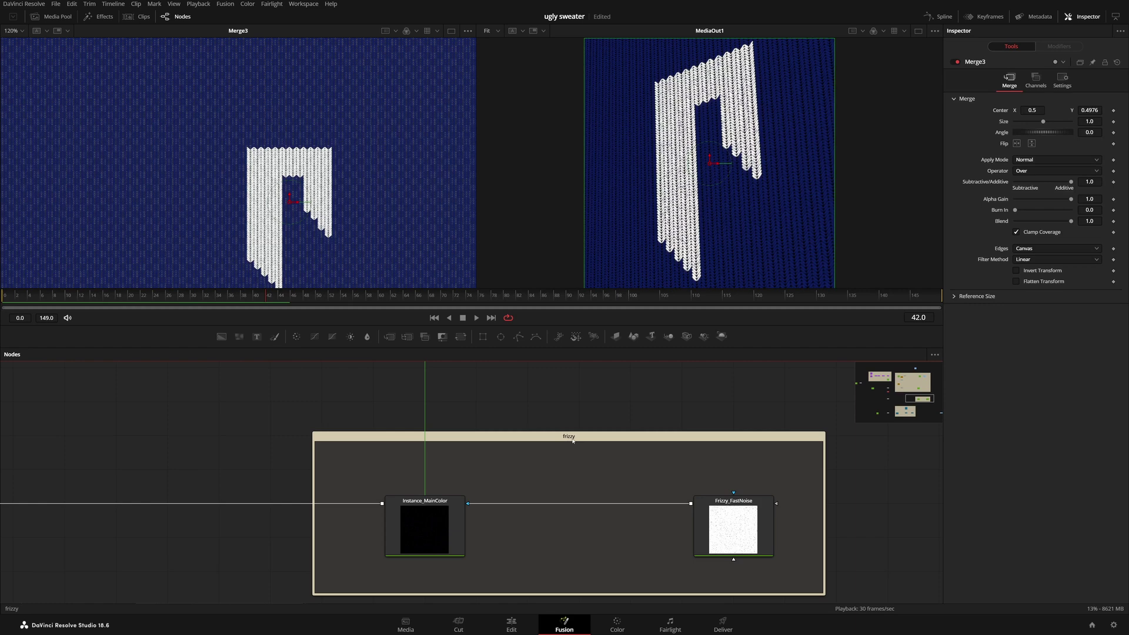
left_click_drag(559, 401, 517, 537)
scroll(541, 436, "down", 3)
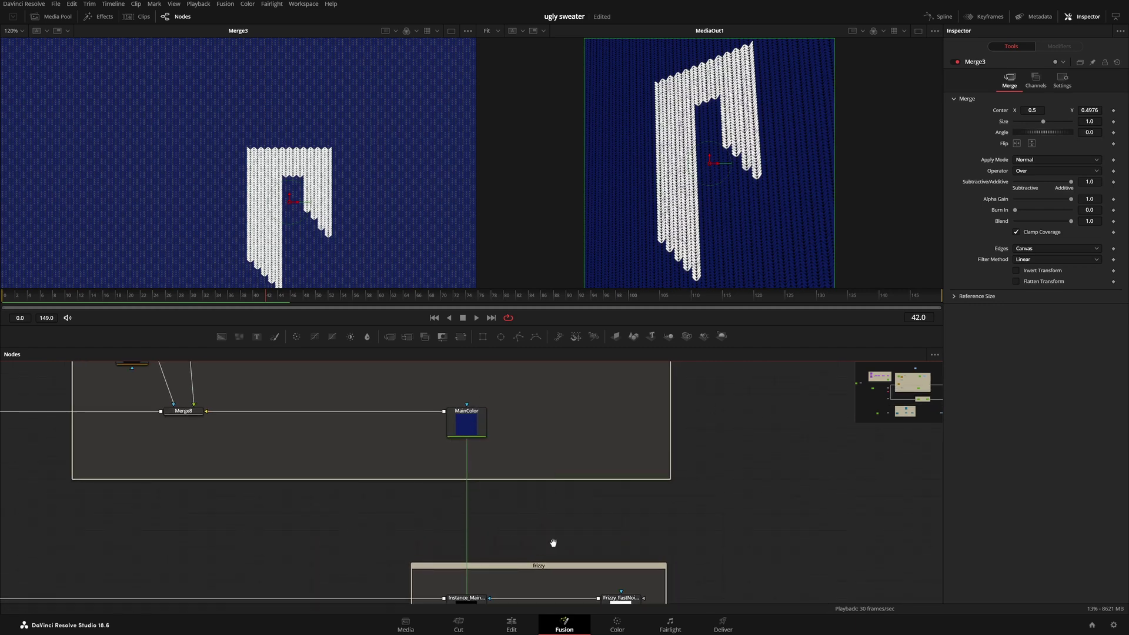
scroll(552, 537, "down", 2)
key("1")
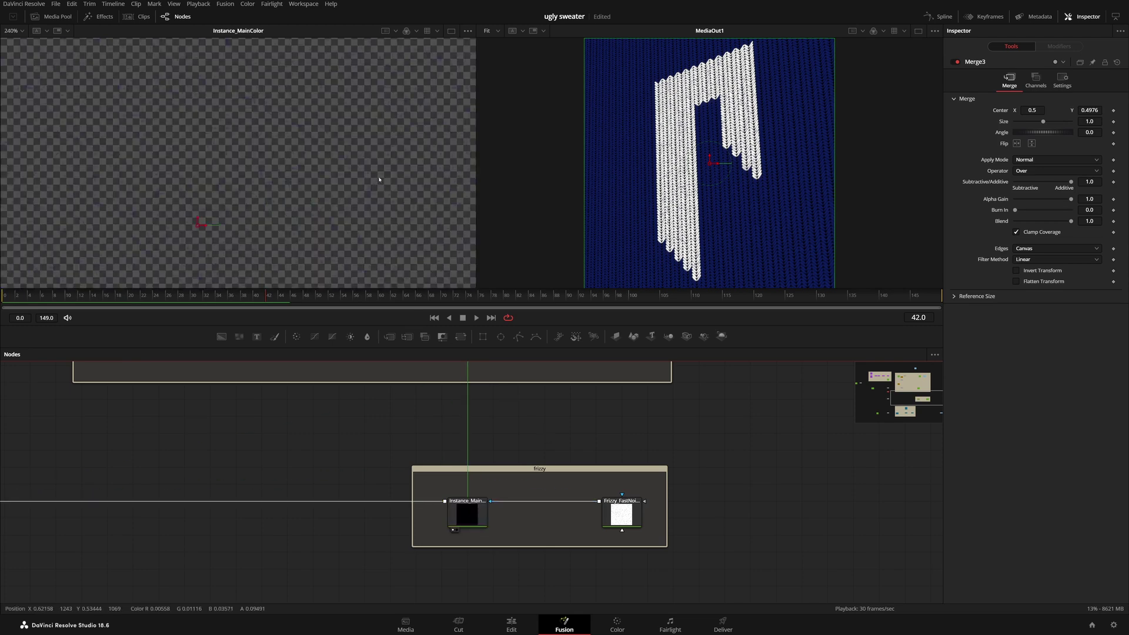
Select the Frizzy_FastNoise node and examine its noise settings and the speckle pattern it produces for the main colour
left_click(630, 528)
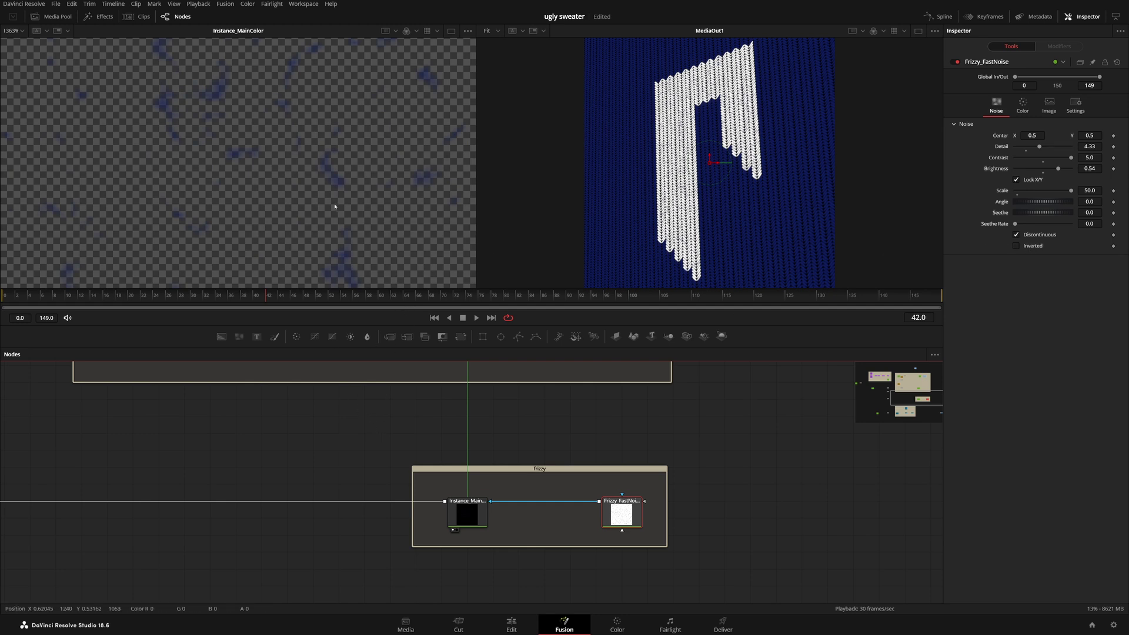
scroll(332, 218, "down", 4)
left_click_drag(290, 419, 386, 392)
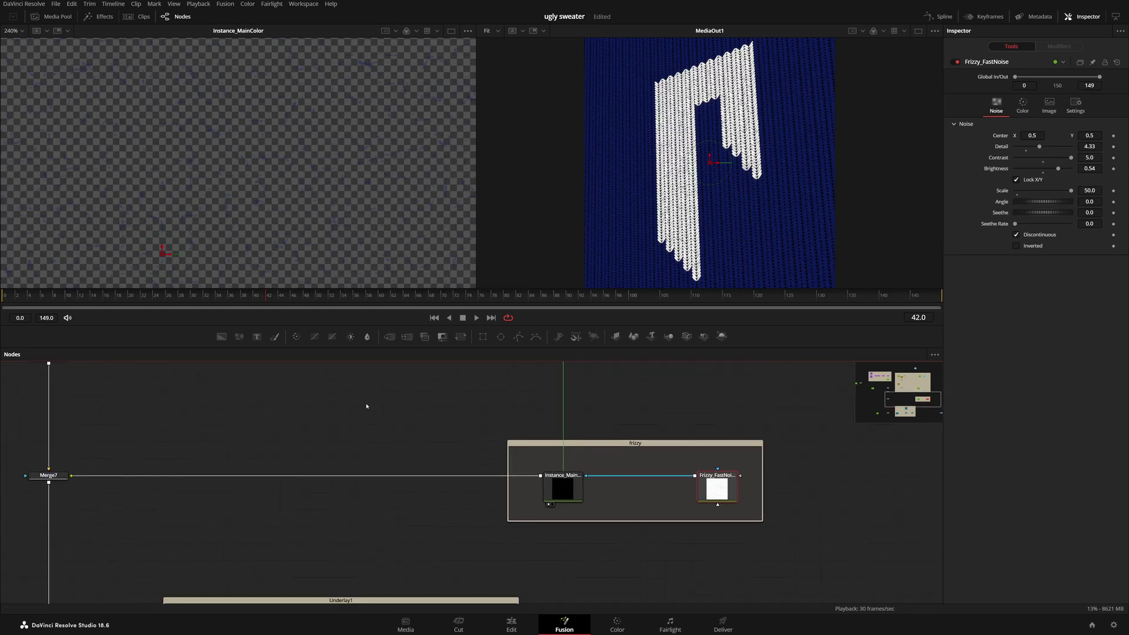
Display Merge7 in the first viewer and examine the frizzy overlay on the logo's stitches up close
left_click_drag(359, 455, 477, 366)
left_click_drag(170, 386, 259, 262)
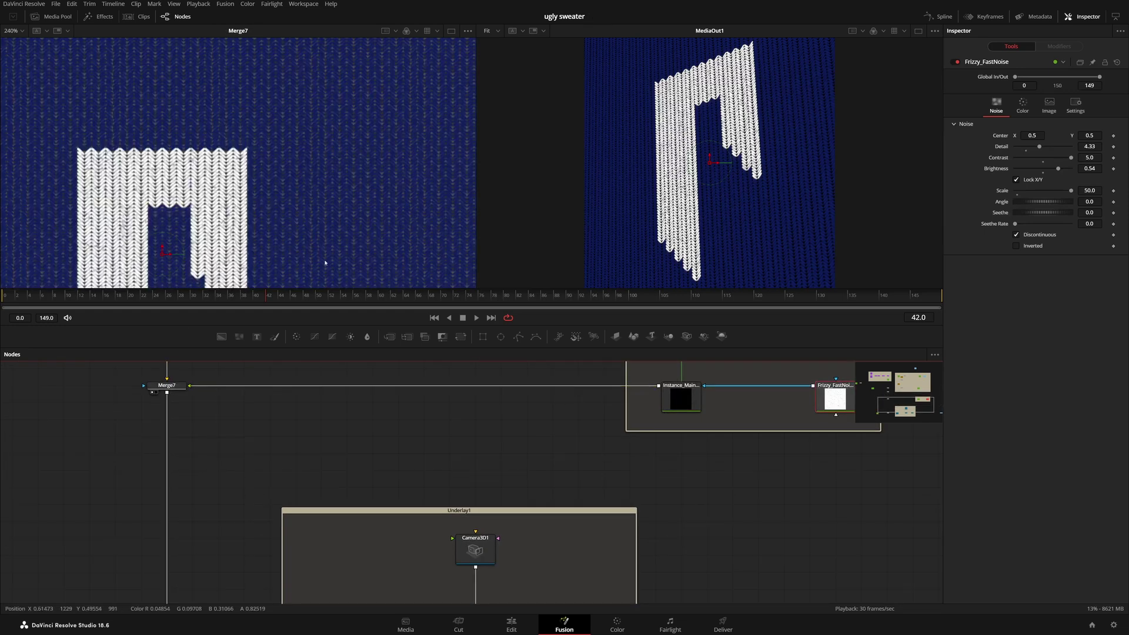
left_click_drag(247, 191, 323, 156)
scroll(255, 152, "up", 4)
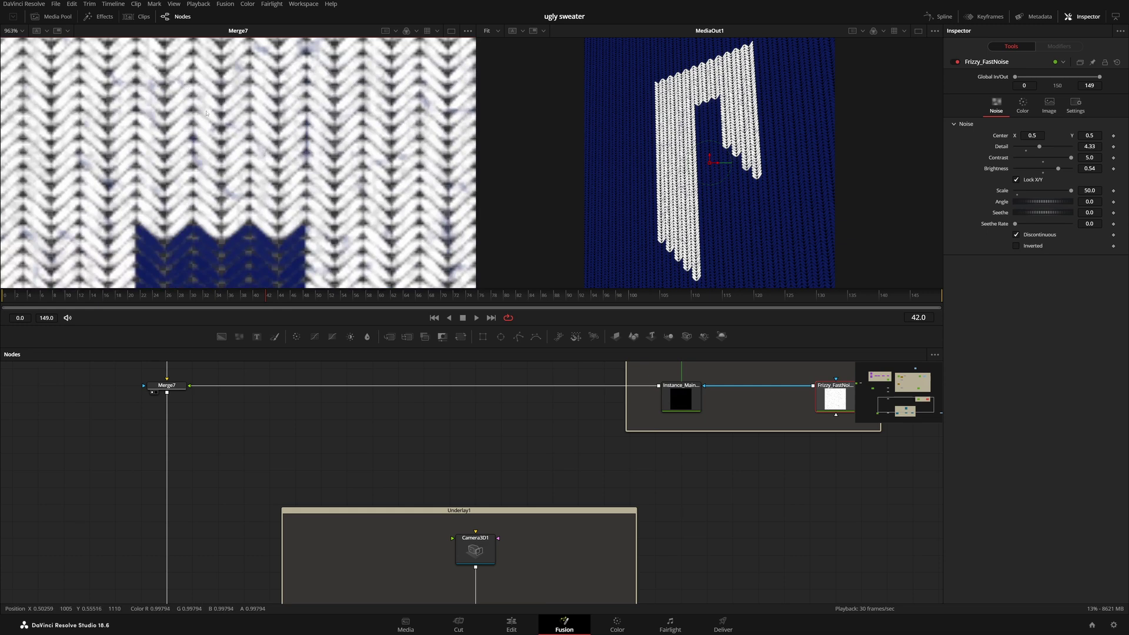
scroll(282, 125, "down", 4)
scroll(424, 390, "down", 4)
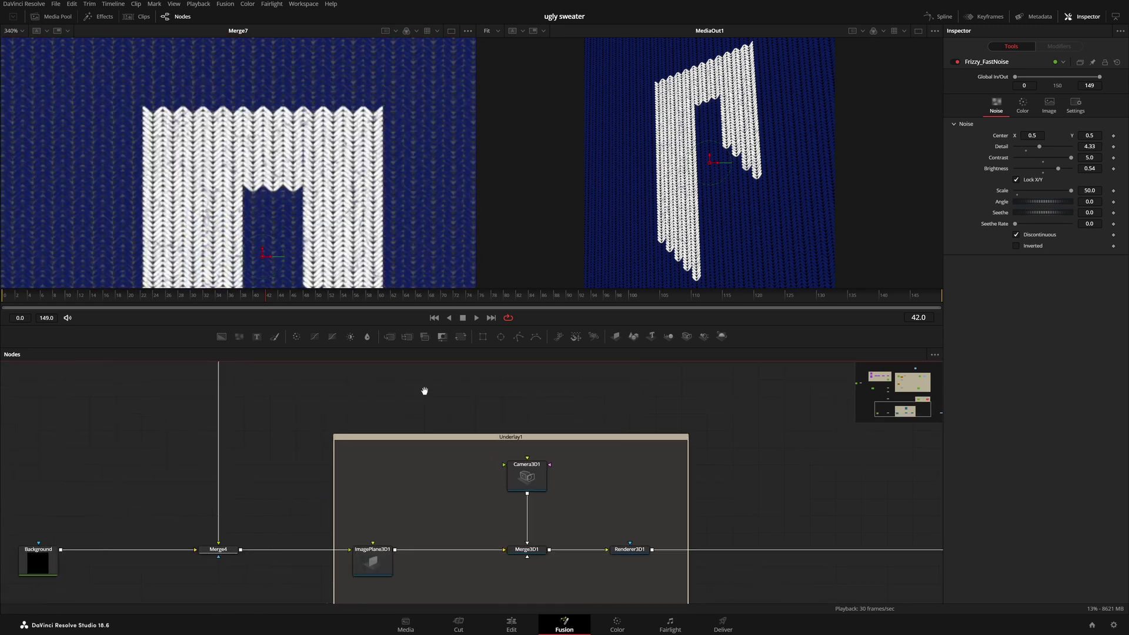
Display Renderer3D1 and Merge3D1 from the Underlay1 group in the first viewer and examine the 3D scene from another angle
left_click_drag(338, 424, 348, 402)
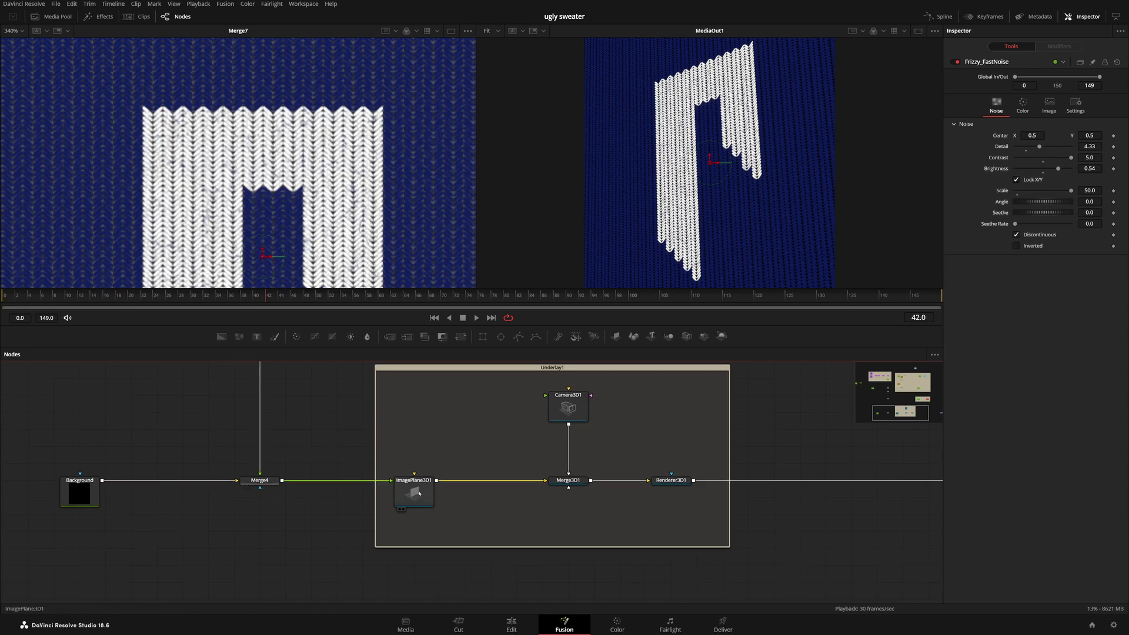
left_click_drag(683, 485, 335, 195)
scroll(318, 181, "down", 8)
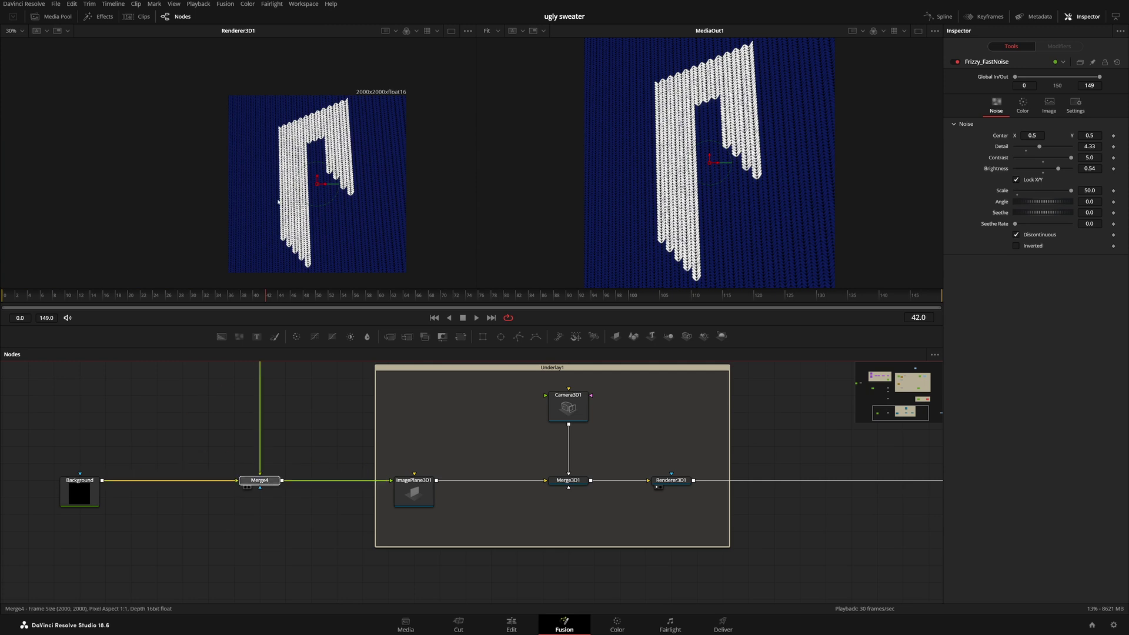
left_click(245, 487)
left_click(554, 487)
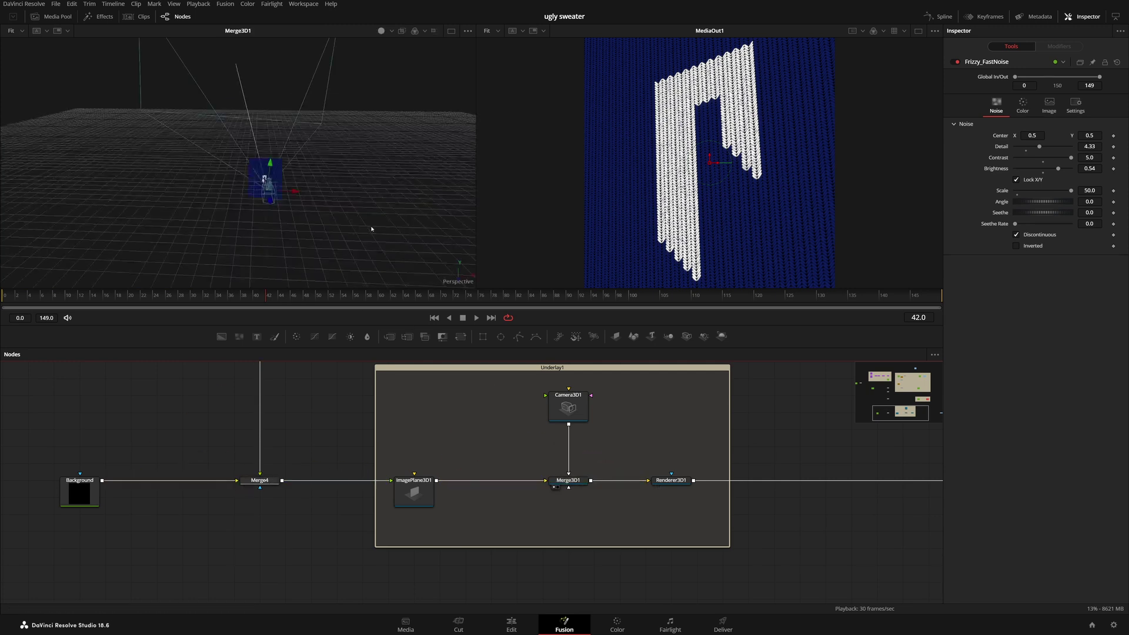
left_click_drag(371, 228, 298, 191)
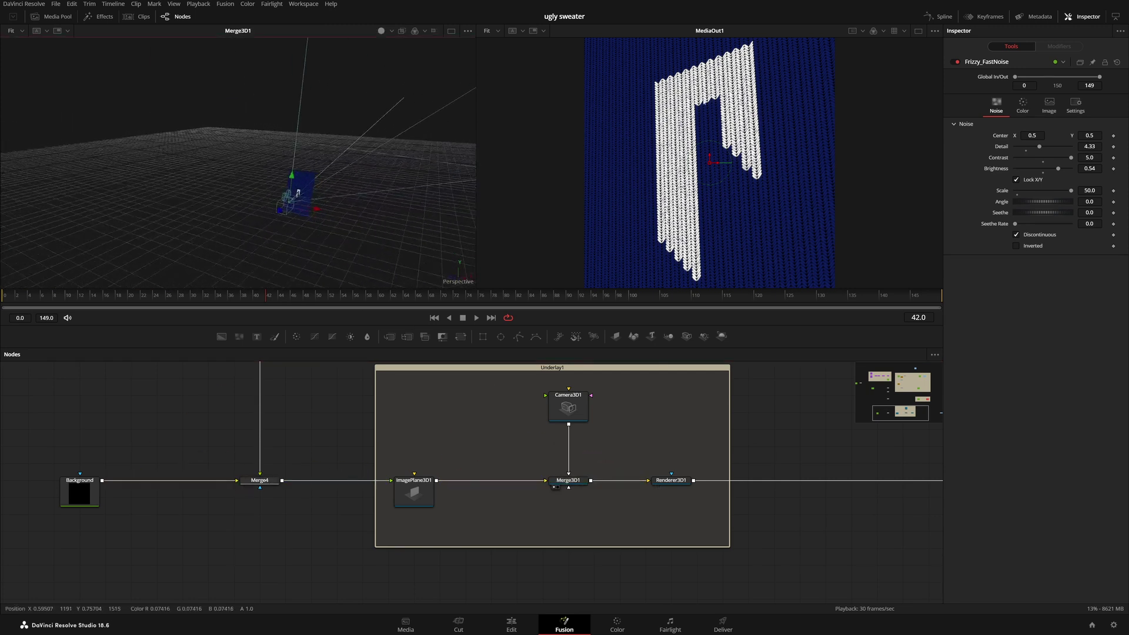
Trace Renderer3D1's output to MediaOut1, look at the clip's grade on the Color page, and return to Fusion
left_click_drag(756, 375, 294, 346)
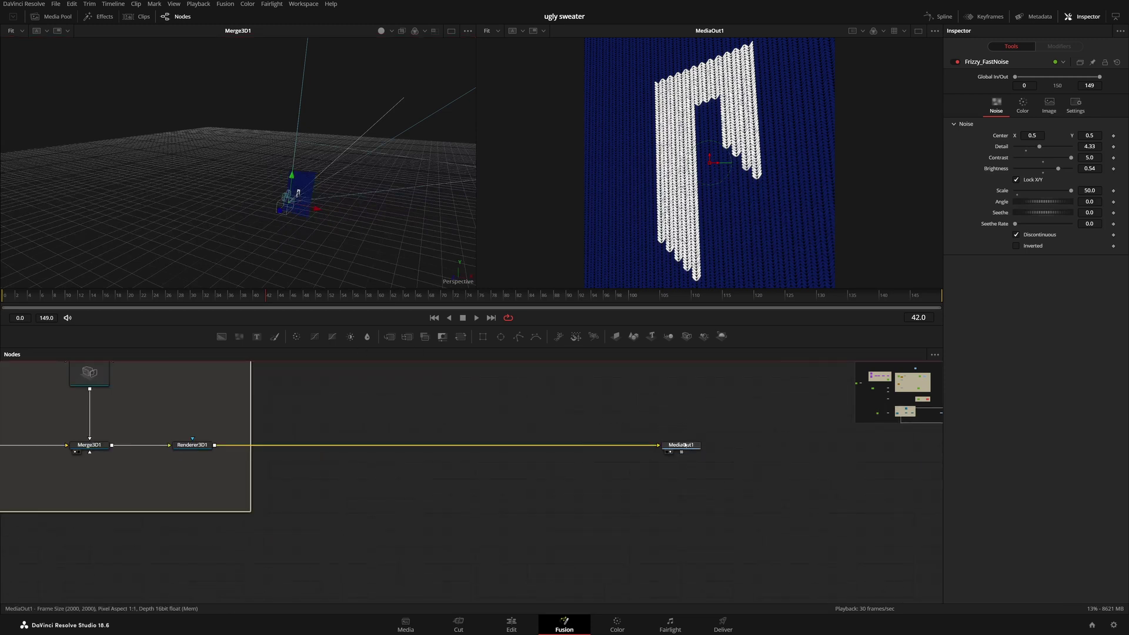
left_click(621, 627)
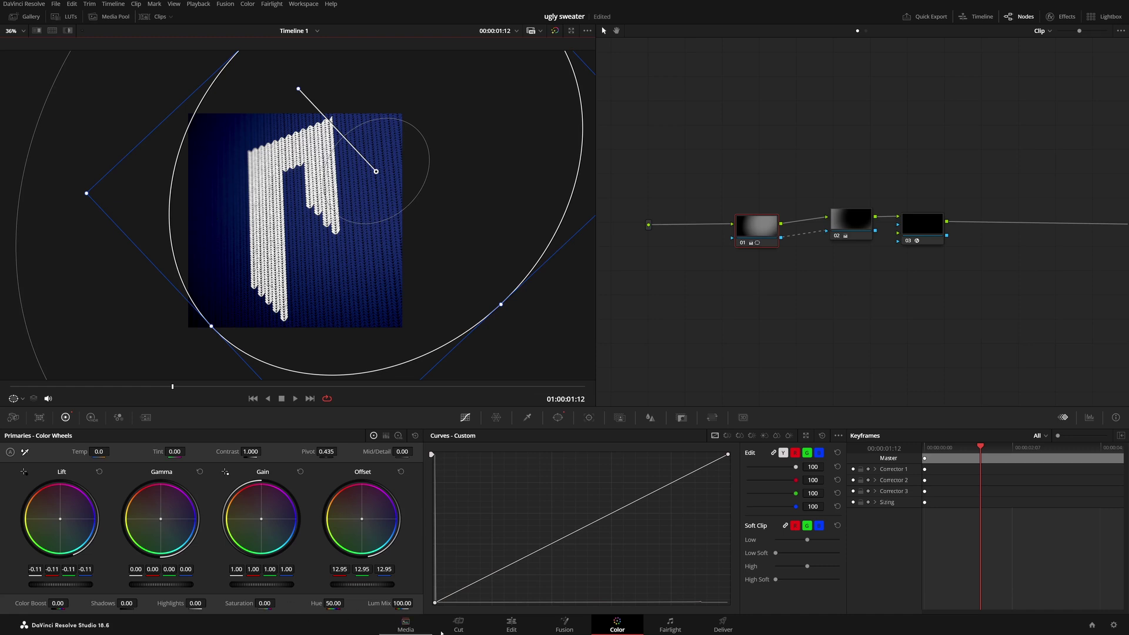
left_click(564, 627)
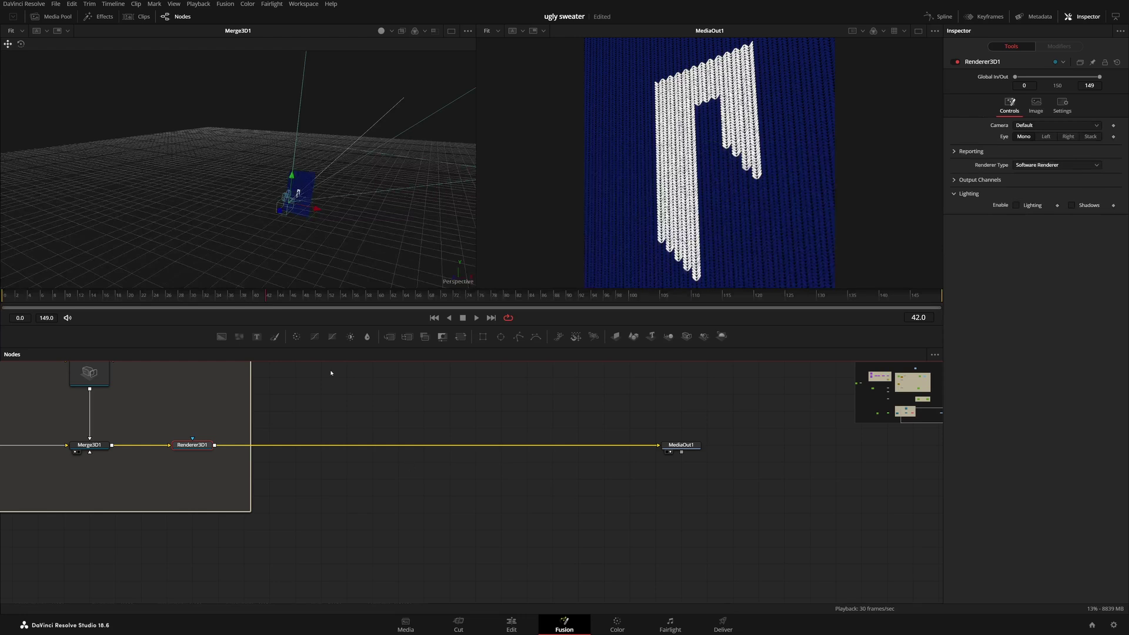
Show the timeline's clips and switch to the composition of clip 04
left_click(137, 17)
left_click_drag(314, 474, 402, 457)
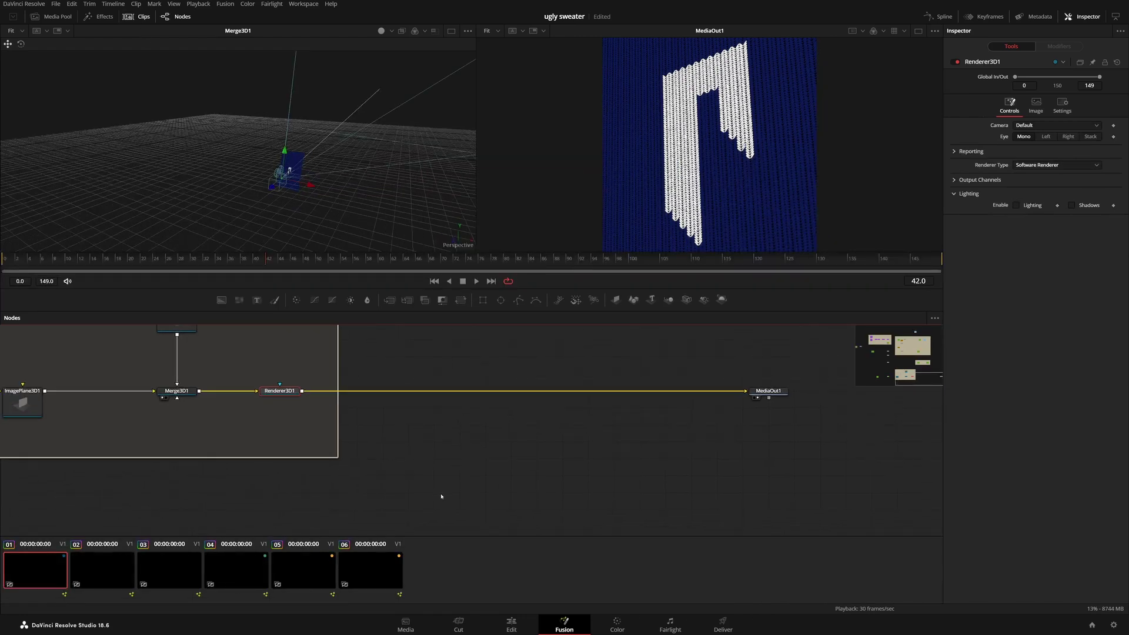
key("Down")
key("Down")
key("Down")
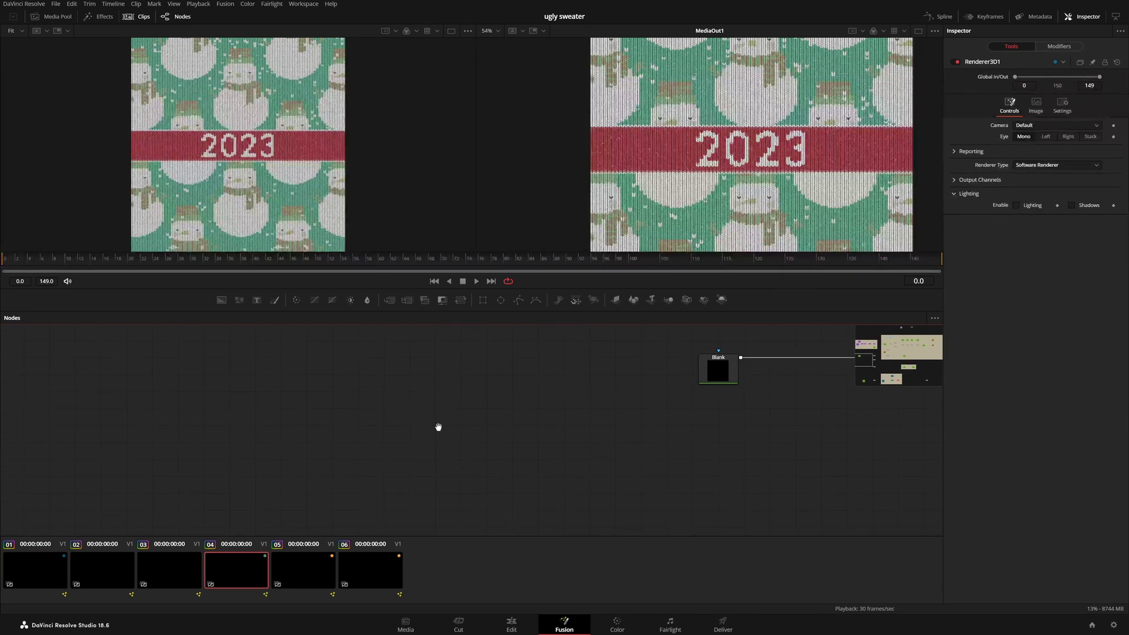
Play the snowman sweater composition and inspect it in enlarged viewers, and give the node graph its space back
key("space")
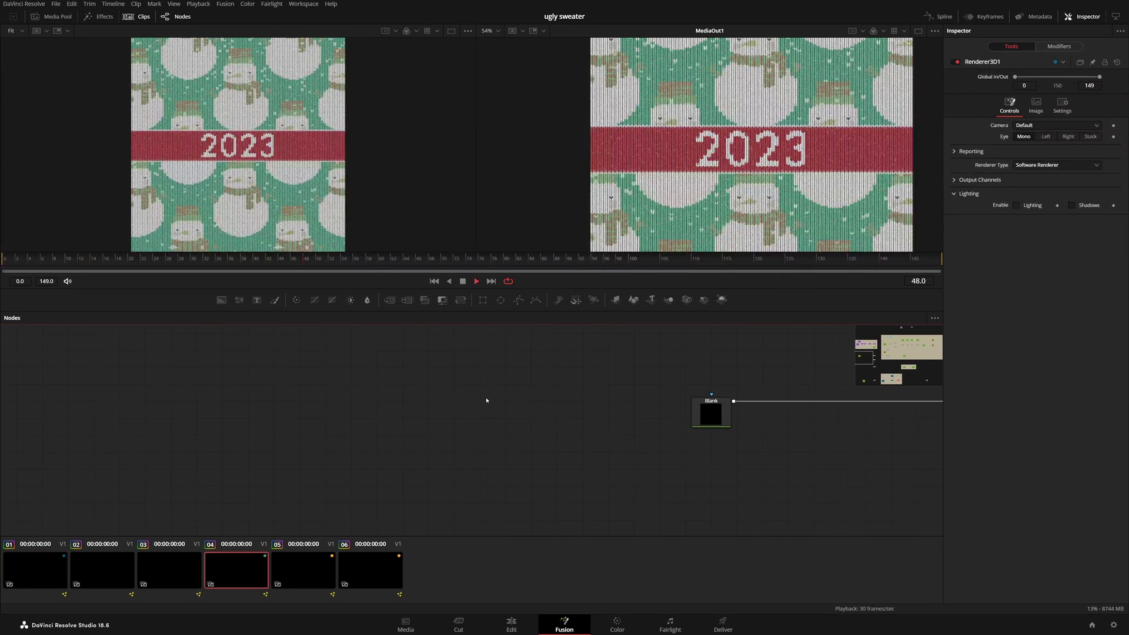
left_click_drag(547, 288, 538, 451)
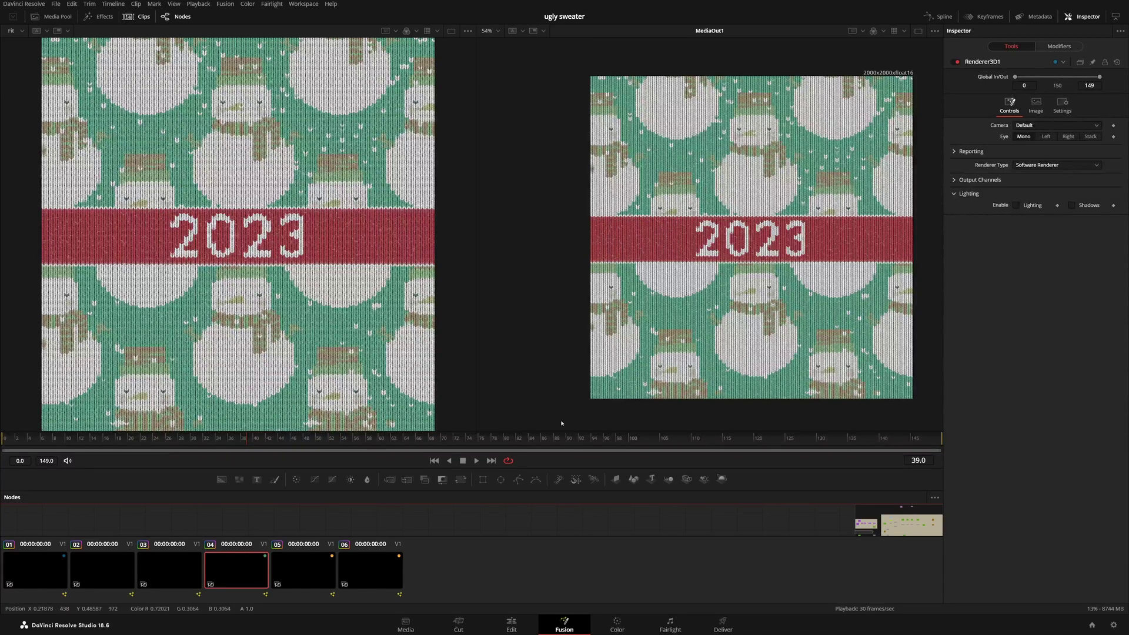
left_click_drag(549, 468, 540, 232)
Locate the particle nodes, display pRender1 in the first viewer, and watch the snow animation
left_click_drag(874, 300, 933, 270)
left_click_drag(653, 452, 663, 429)
mouse_move(567, 376)
left_mouse_down()
mouse_move(542, 355)
mouse_move(568, 372)
left_mouse_up()
key("1")
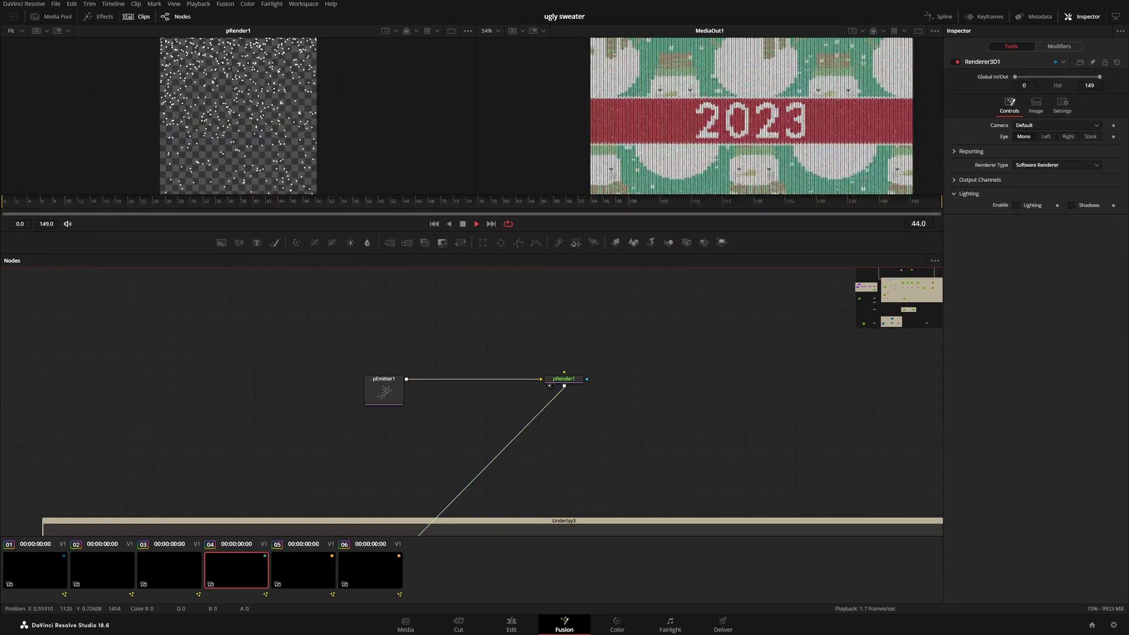
key("space")
Swap the banner text from 2023 to Happy Holidays by setting Merge11's Blend to 0.0 and Merge5's to 1.0
left_click_drag(508, 479, 524, 357)
left_click_drag(408, 447, 452, 343)
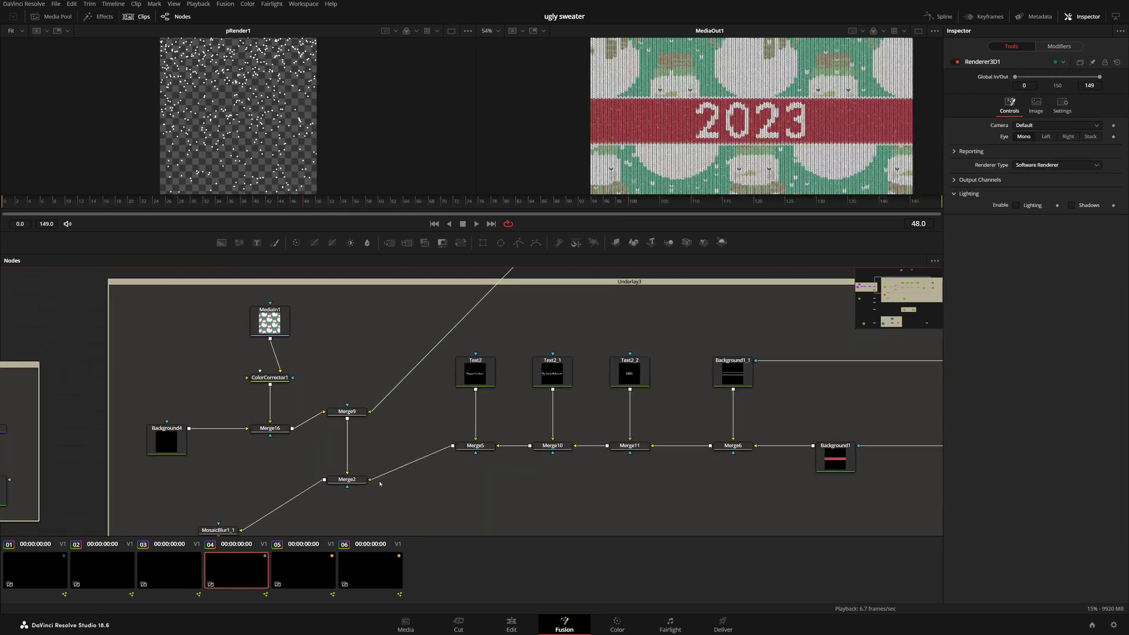
left_click_drag(413, 496, 494, 473)
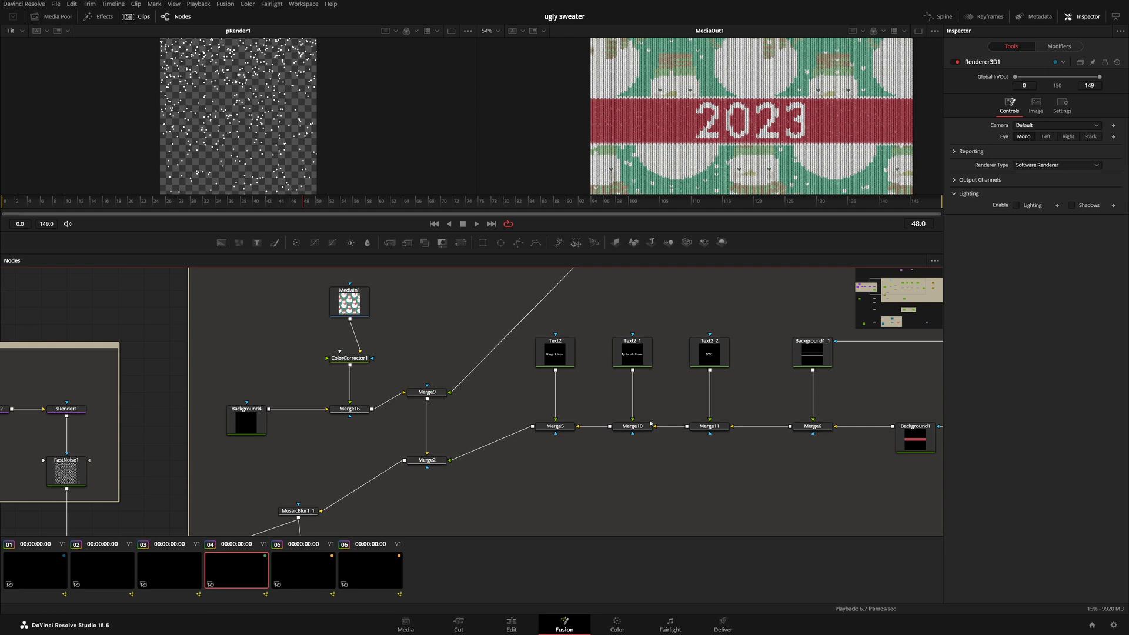
left_click(709, 426)
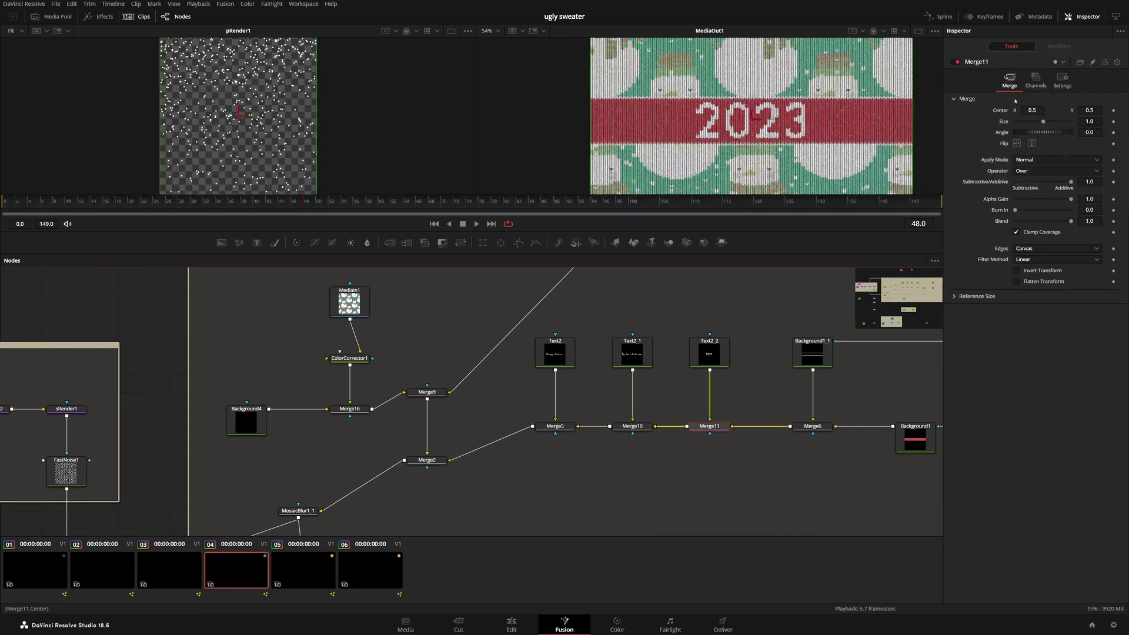
left_click_drag(1071, 221, 1014, 218)
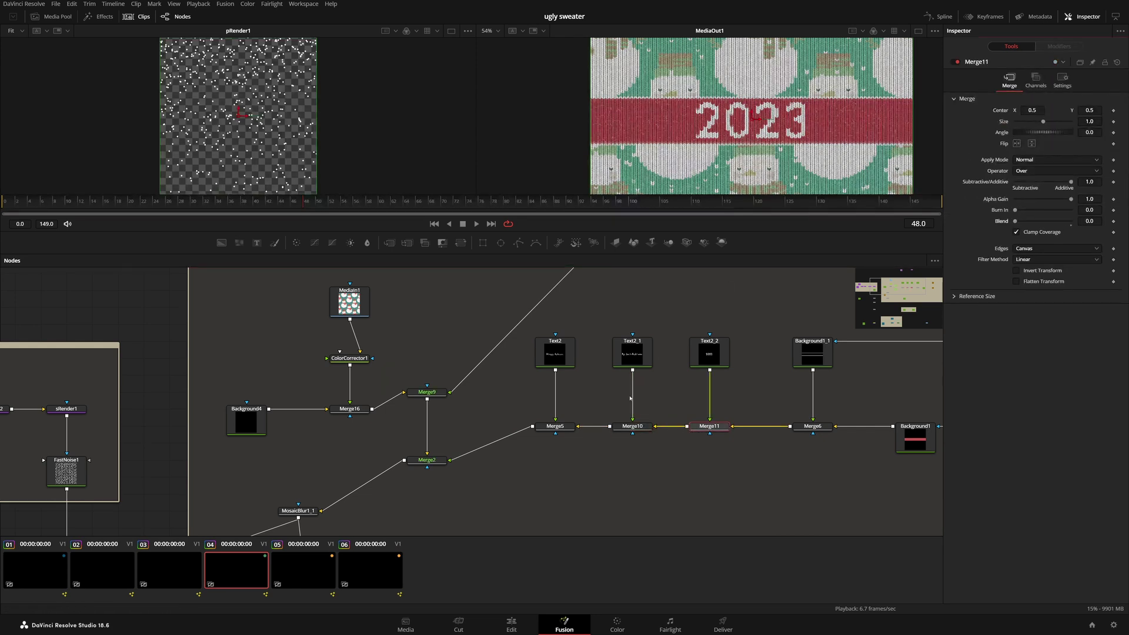
left_click(556, 426)
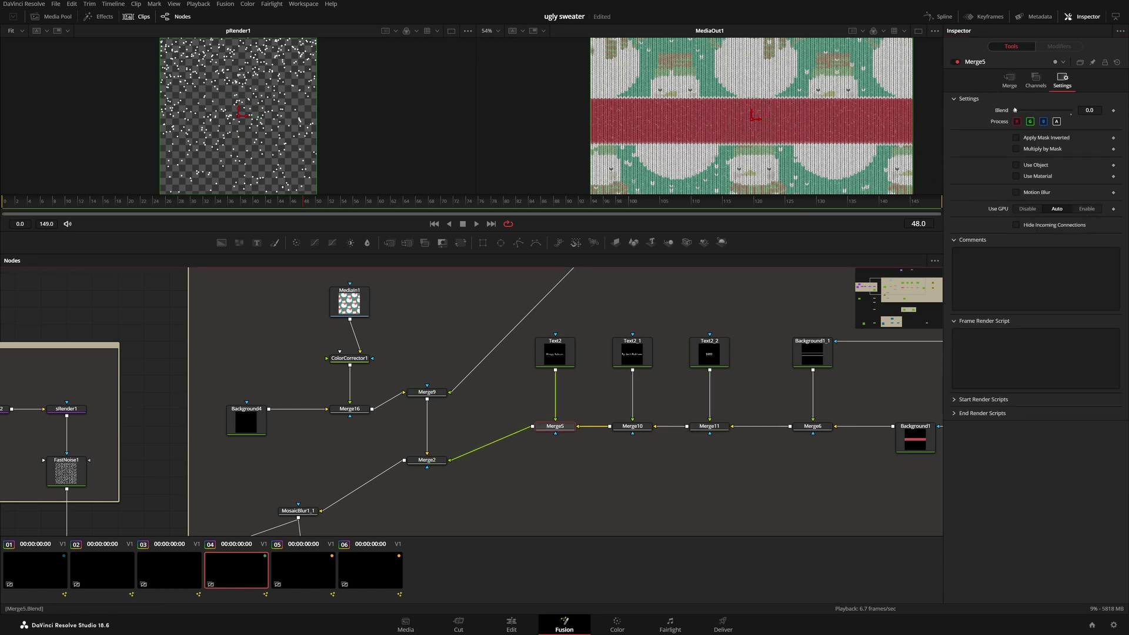
left_click_drag(1015, 110, 1101, 112)
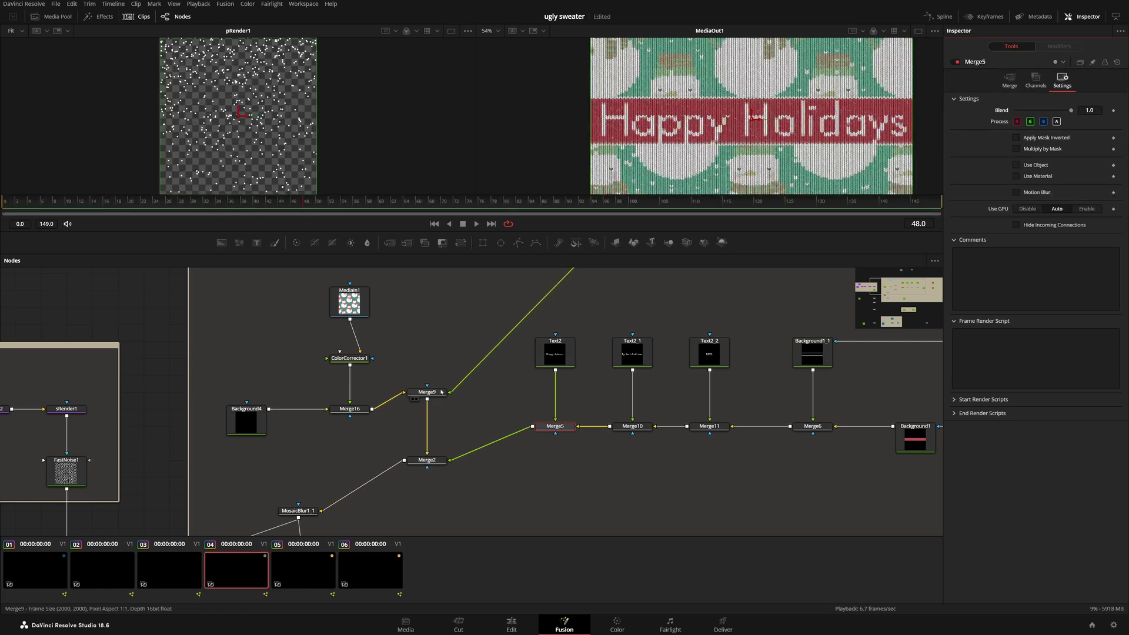
Display Merge2 in the first viewer and compare the combined banner artwork with the original MediaIn1 snowman pattern
left_click_drag(428, 348, 441, 376)
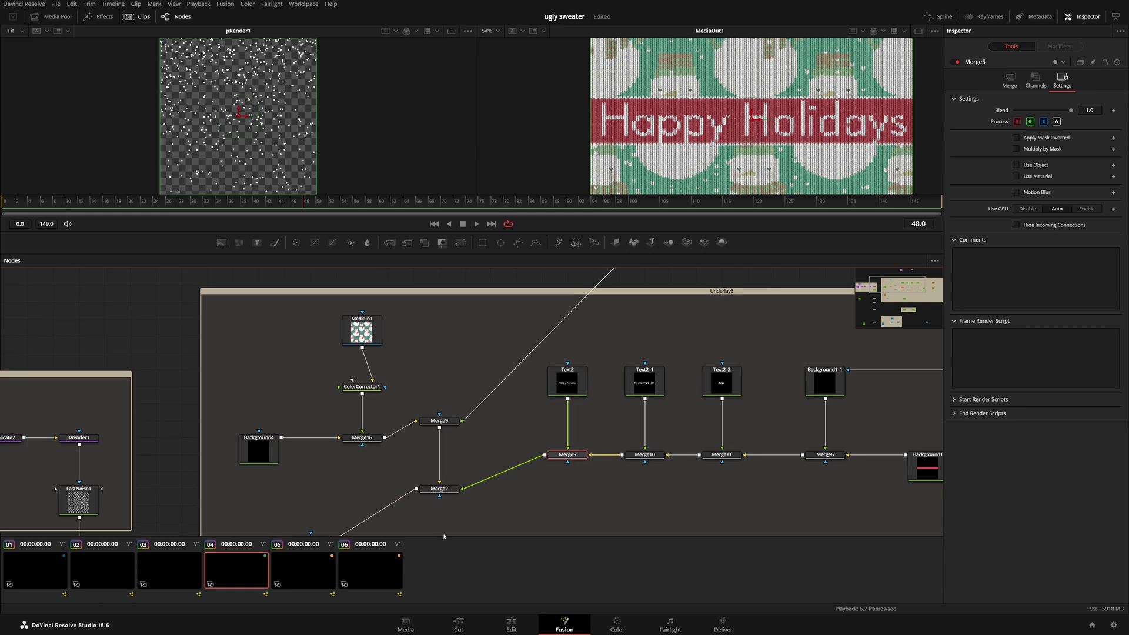
left_click_drag(448, 492, 275, 154)
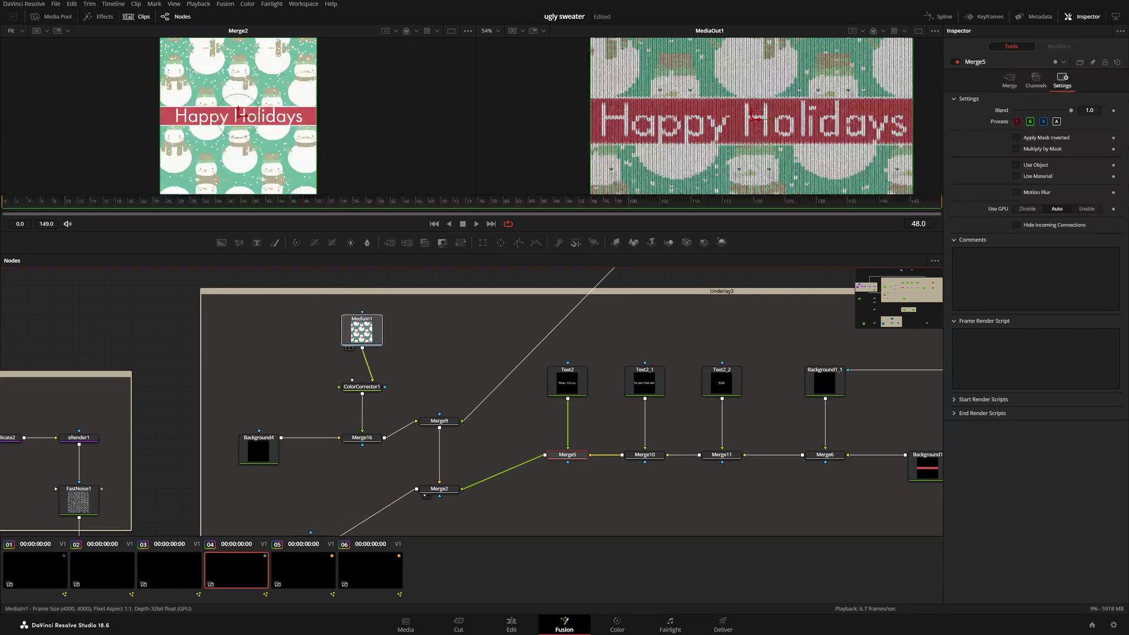
left_click(347, 347)
left_click_drag(139, 392, 210, 338)
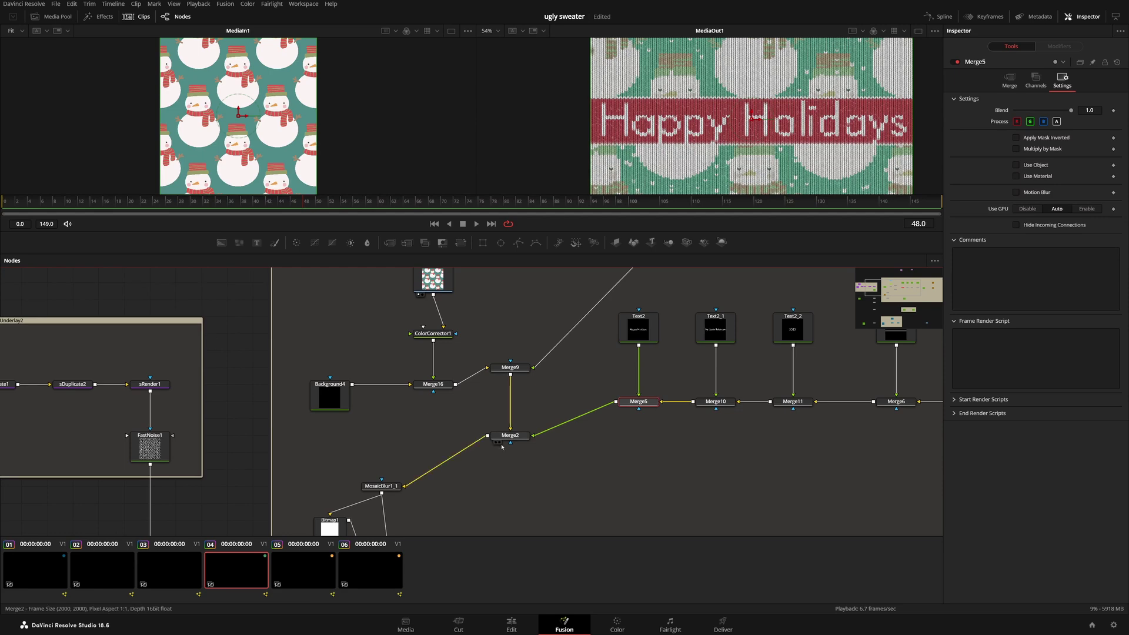
left_click(496, 443)
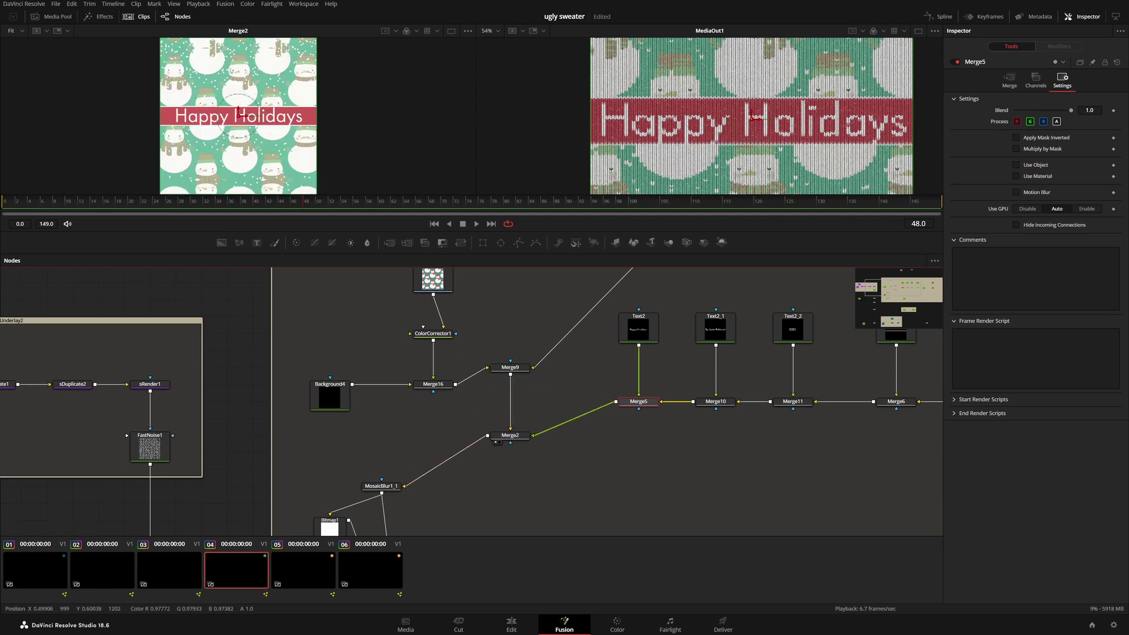
scroll(232, 89, "up", 3)
scroll(279, 118, "down", 2)
Display MosaicBlur1_1 in the first viewer and examine the pixelated Happy Holidays artwork
left_click_drag(338, 478, 343, 410)
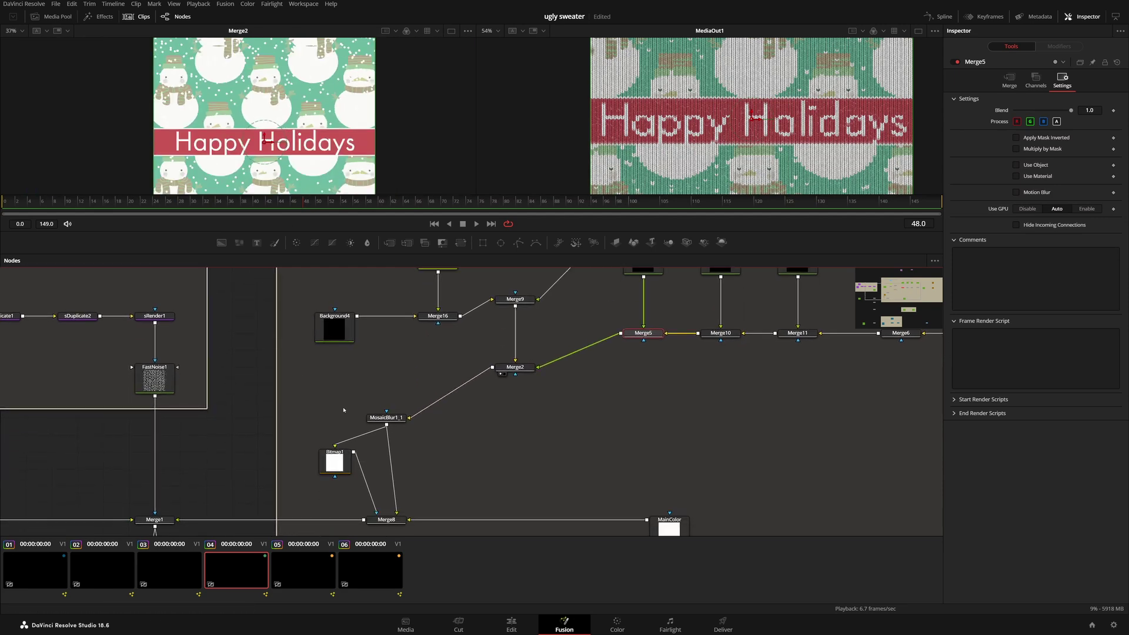
left_click(371, 424)
scroll(347, 46, "up", 2)
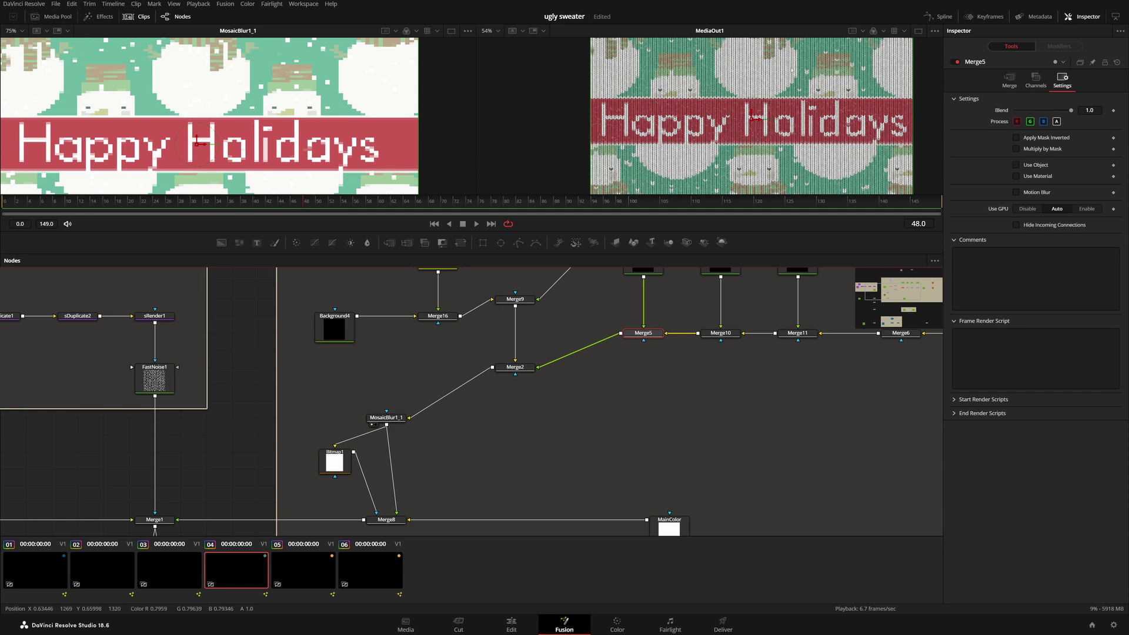
Examine individual stitches and their colours up close in MediaOut1 around the banner and snowmen
scroll(791, 70, "up", 3)
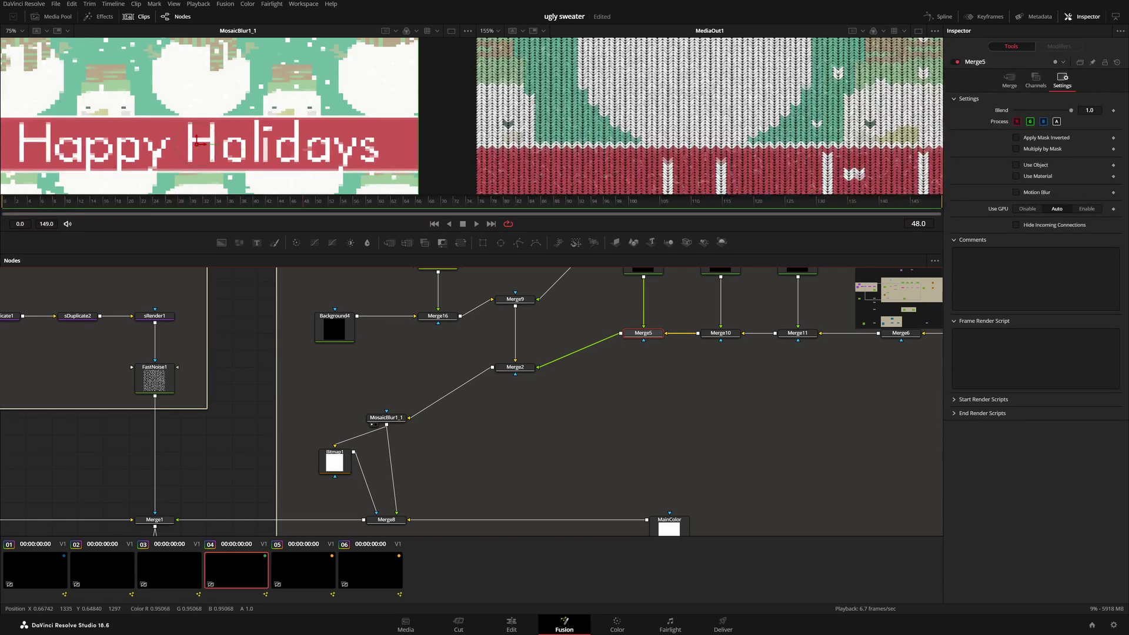
scroll(824, 128, "up", 4)
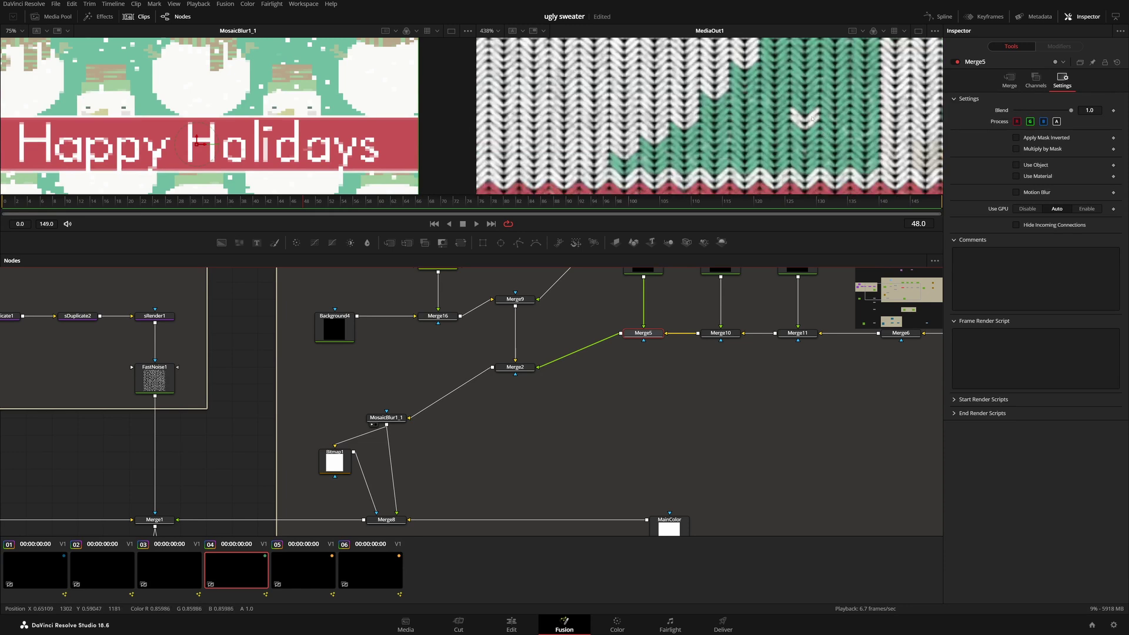
scroll(814, 108, "up", 3)
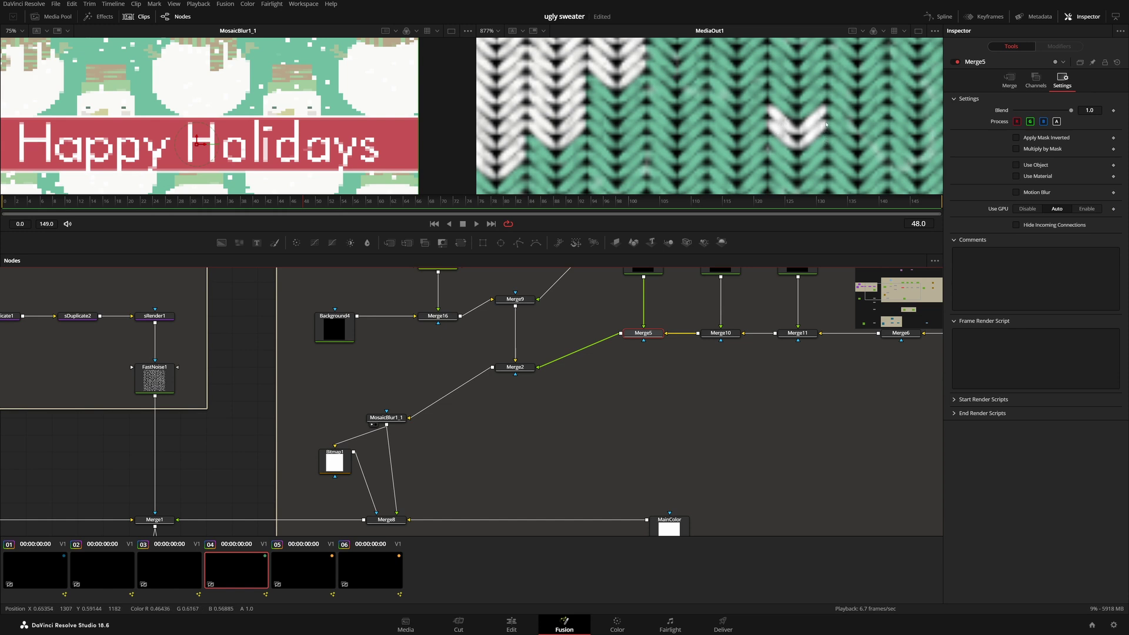
scroll(731, 132, "down", 4)
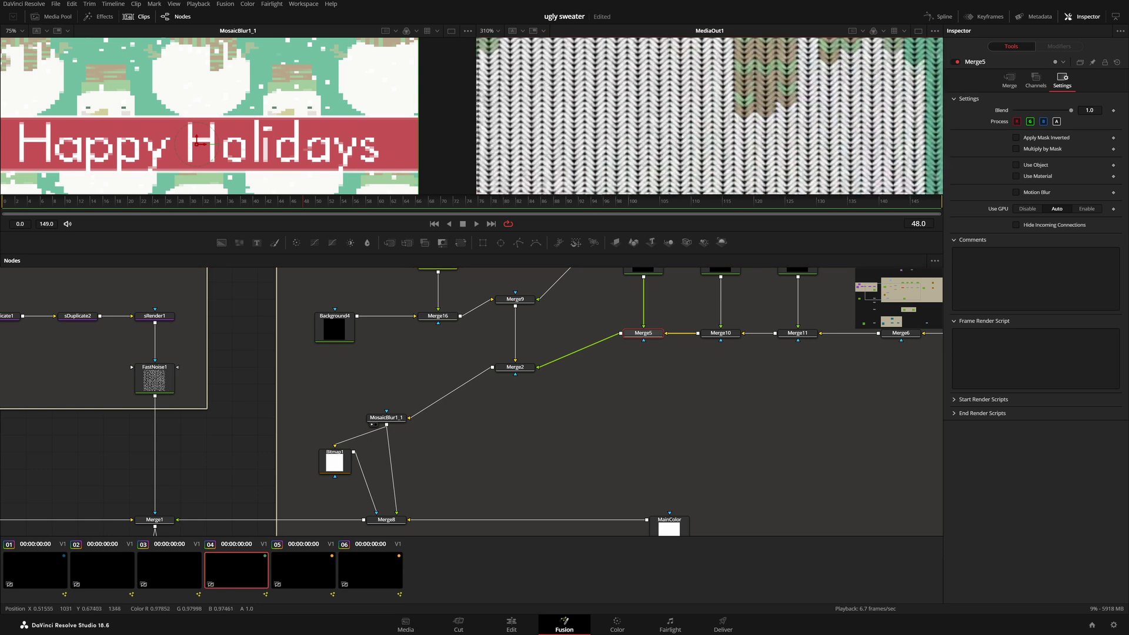
left_click_drag(682, 89, 683, 129)
scroll(683, 129, "up", 5)
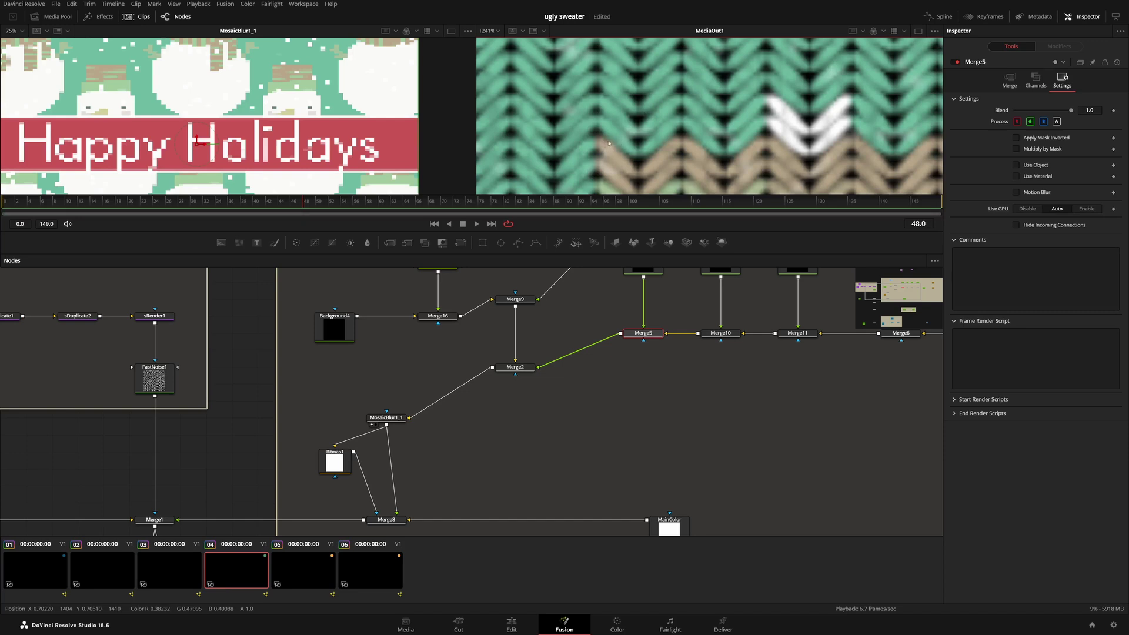
Set MosaicBlur1_1's Aspect to 1.0 and inspect the white stitches up close in MediaOut1
left_click(517, 299)
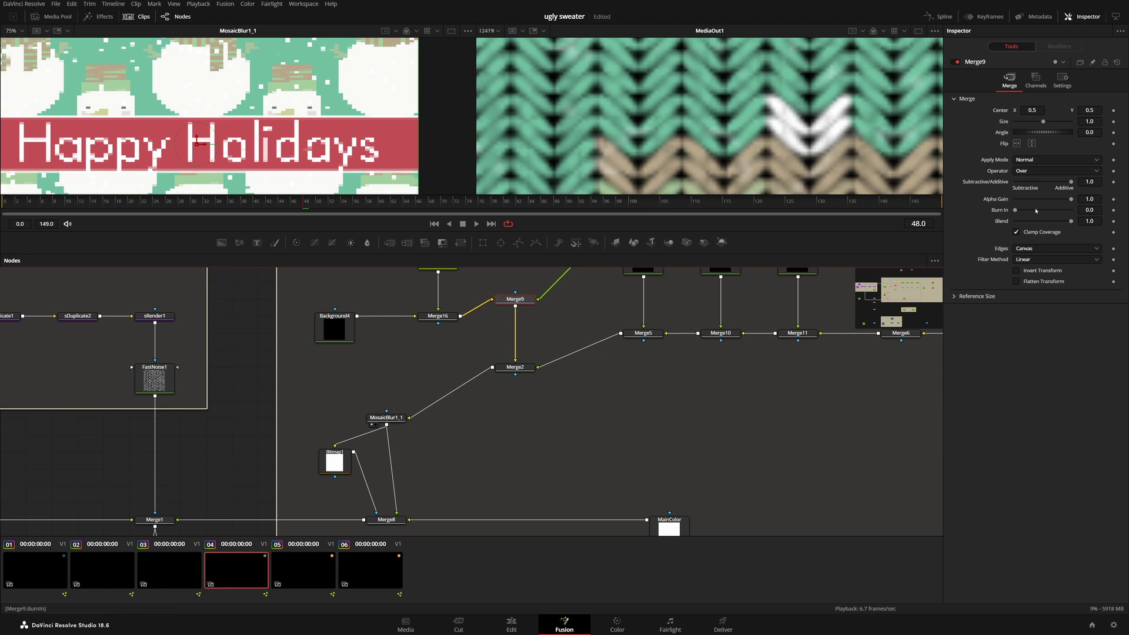
left_click(386, 417)
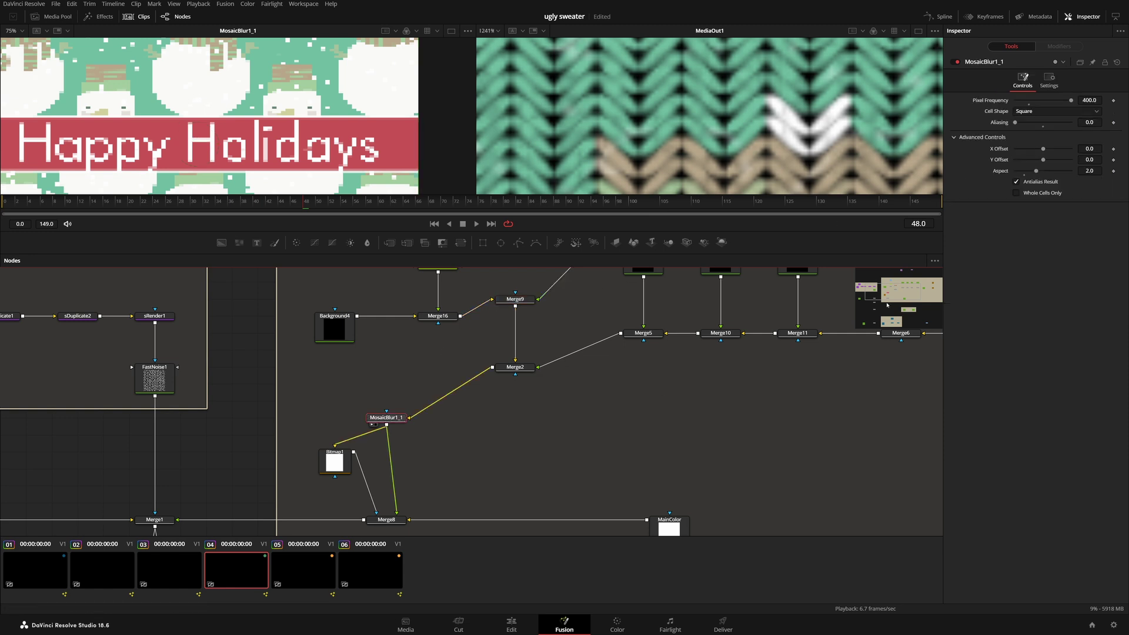
left_click_drag(1036, 170, 1024, 171)
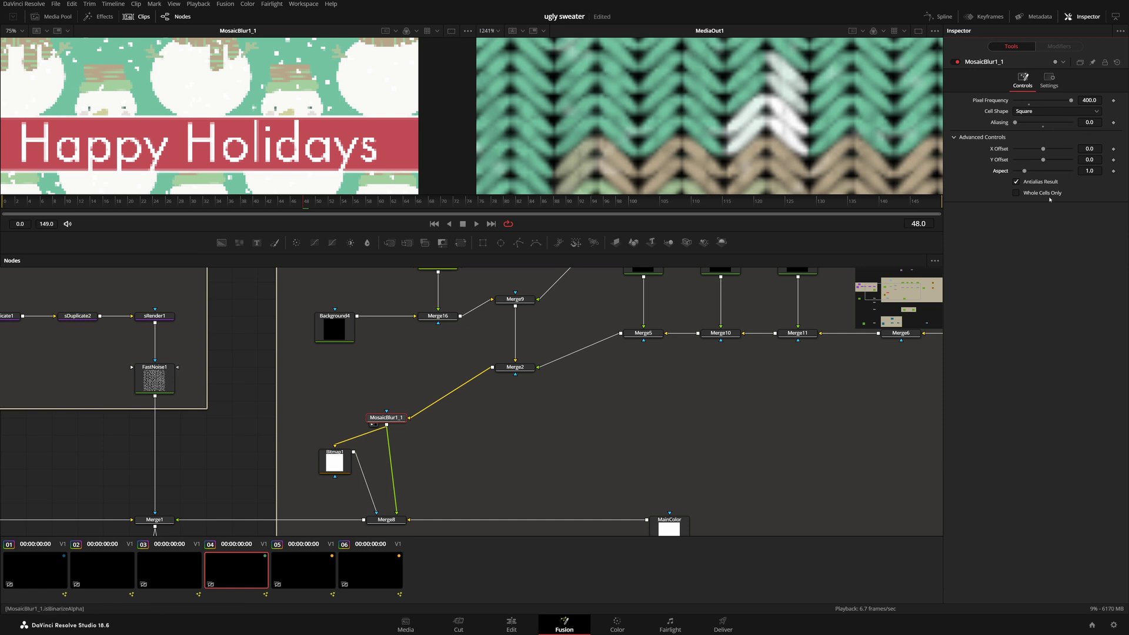
left_click_drag(719, 130, 809, 110)
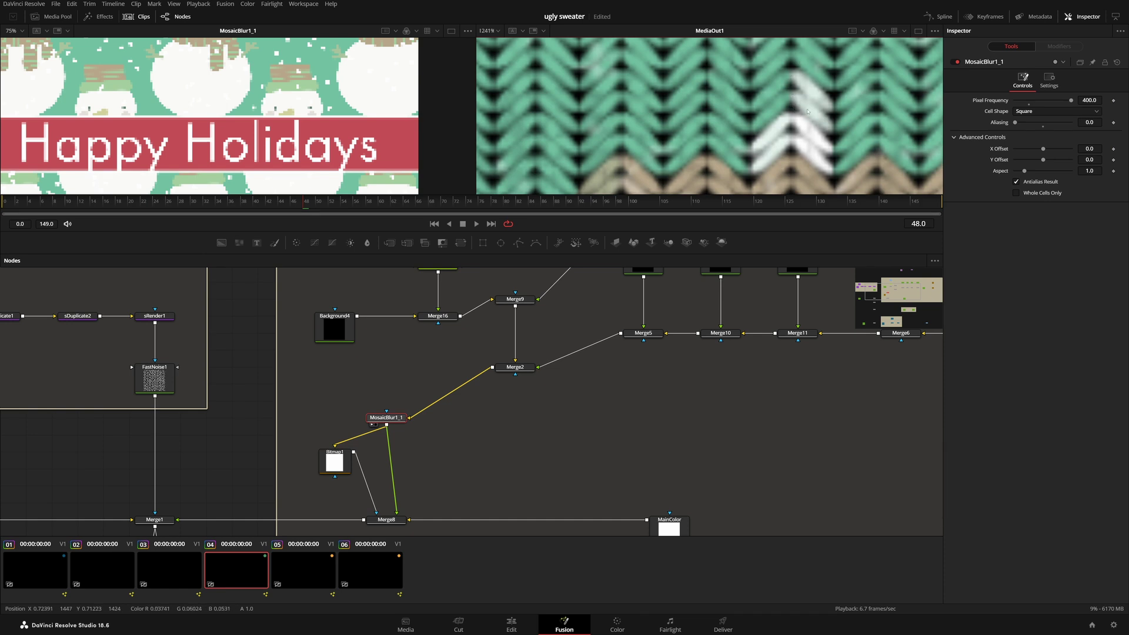
Try an Aspect of 0.5 on MosaicBlur1_1
left_click(1090, 172)
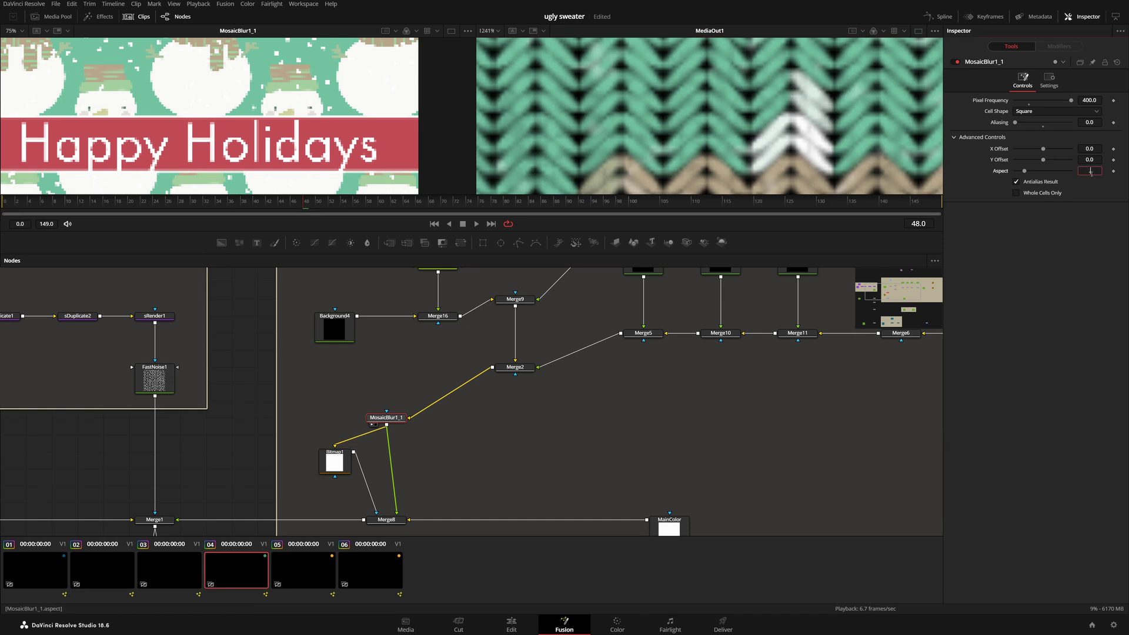
type("0.5")
key("Tab")
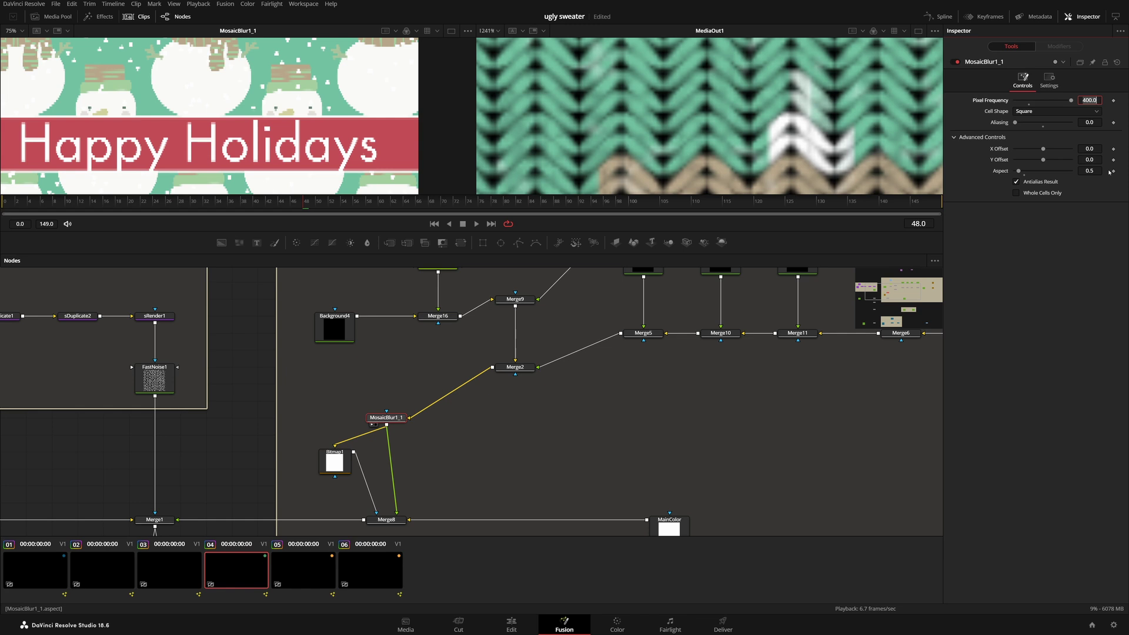
key("ctrl+s")
Set MosaicBlur1_1's Aspect back to 2.0
left_click(1091, 170)
type("2")
key("Return")
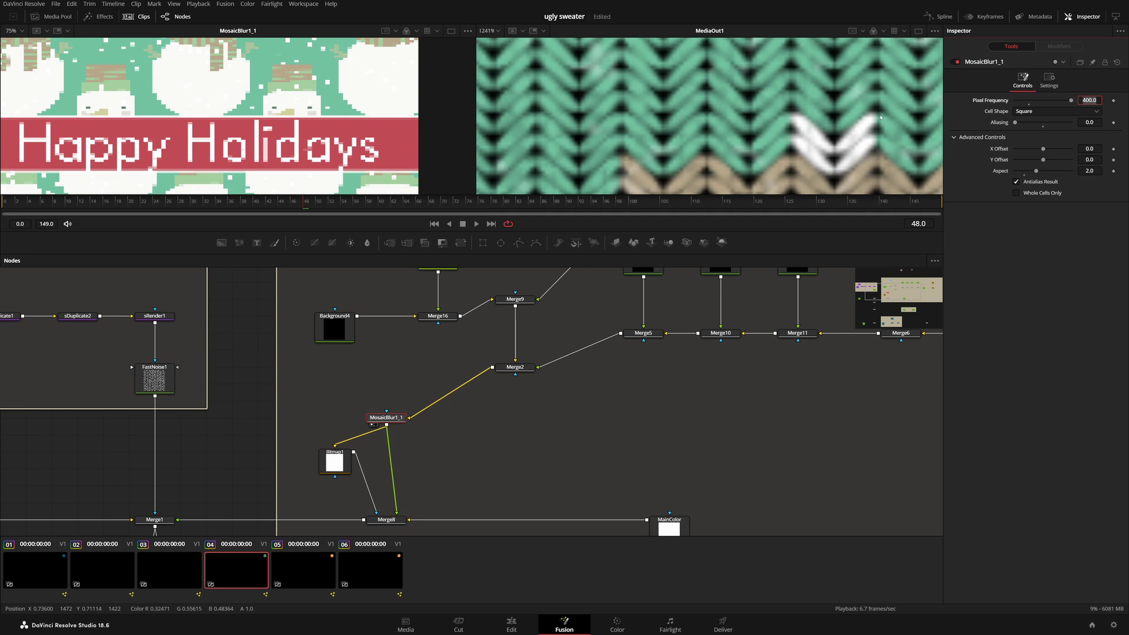
Switch MosaicBlur1_1's Aspect to 1.0 and examine how the Happy Holidays letters are knitted in MediaOut1
left_click_drag(1036, 171, 1025, 172)
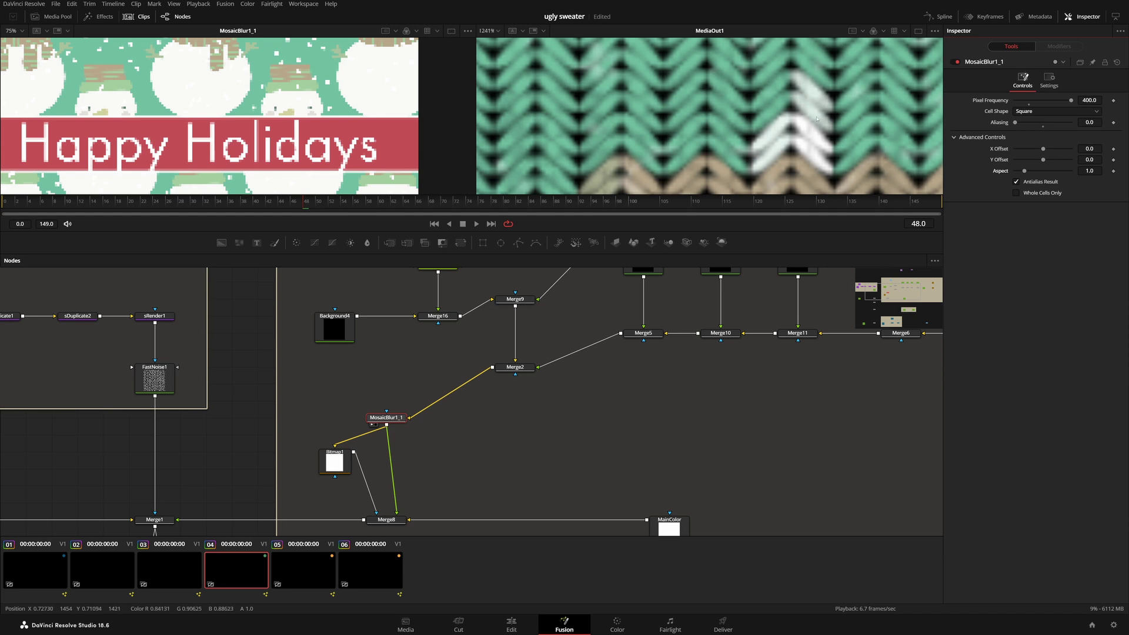
scroll(821, 112, "down", 10)
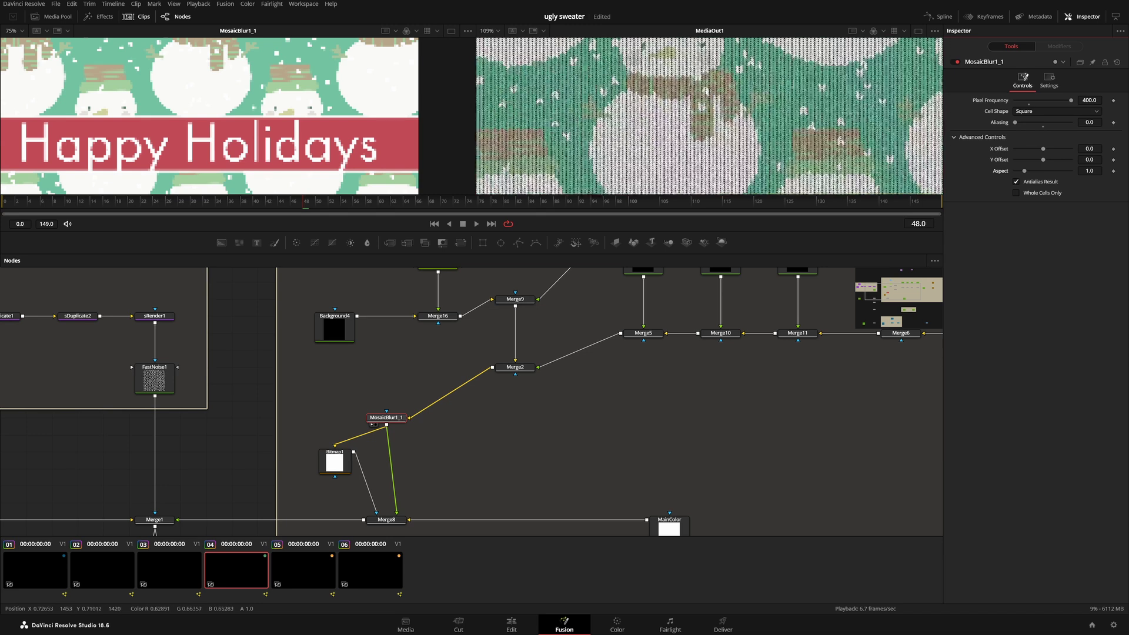
scroll(807, 95, "up", 4)
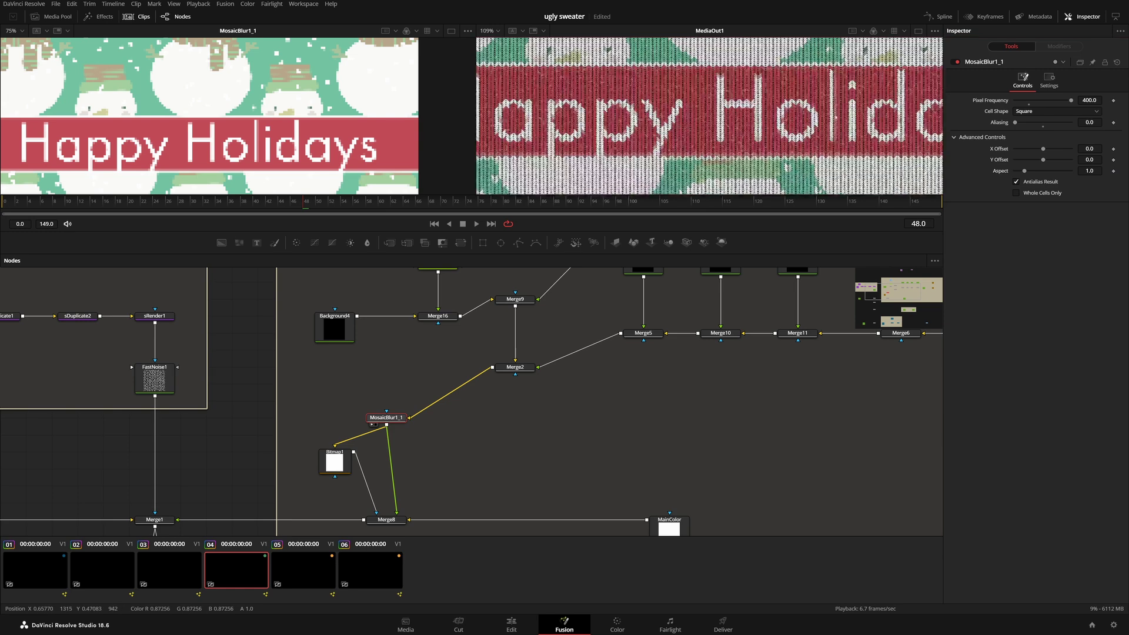
left_click_drag(569, 134, 668, 130)
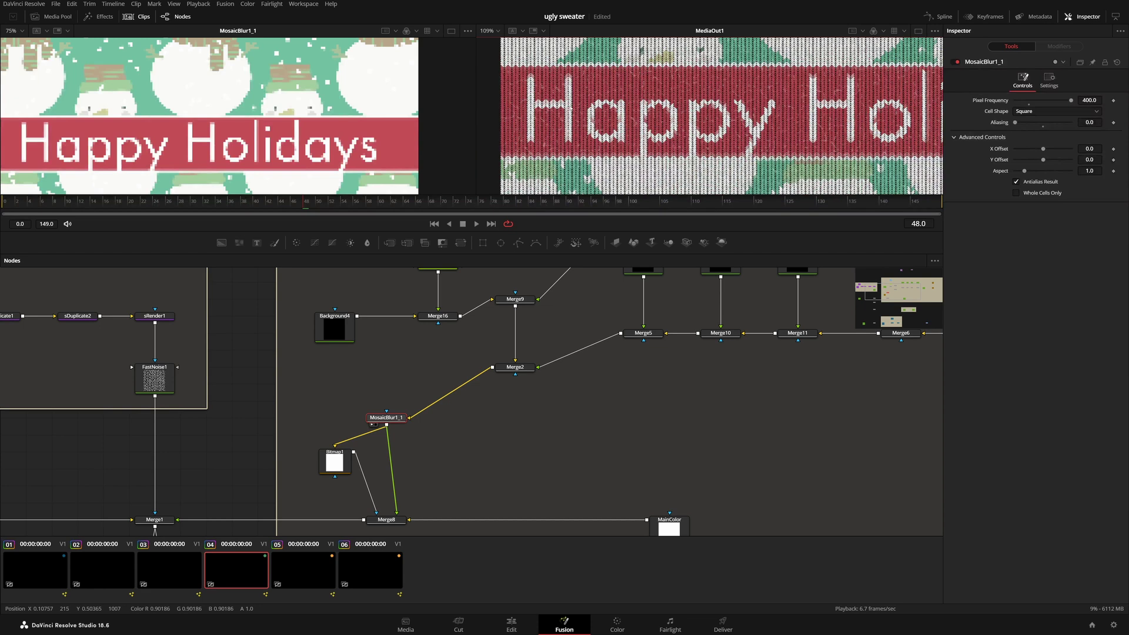
scroll(587, 74, "up", 4)
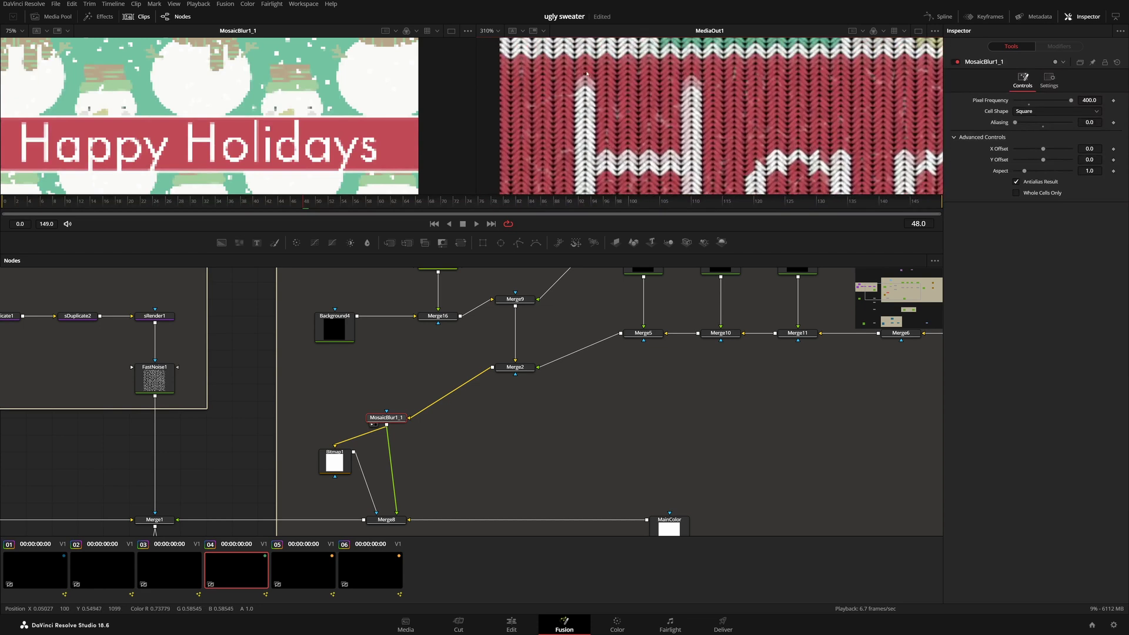
scroll(593, 100, "right", 10)
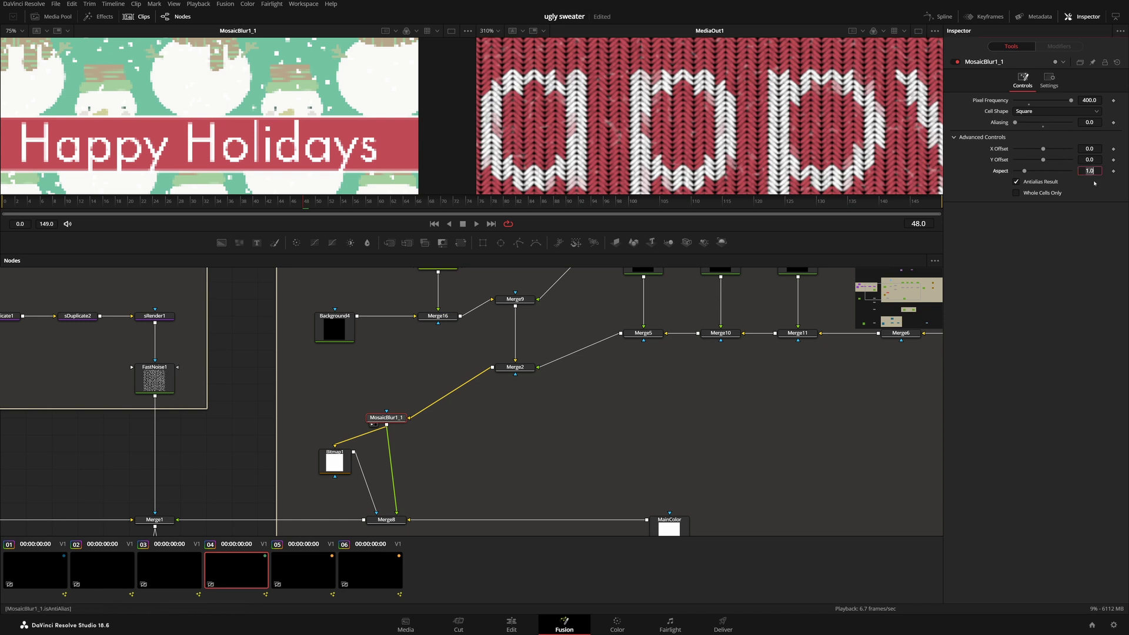
Restore MosaicBlur1_1's Aspect to 2.0 and check the banner letters and the pattern below them in MediaOut1
type("2")
key("Tab")
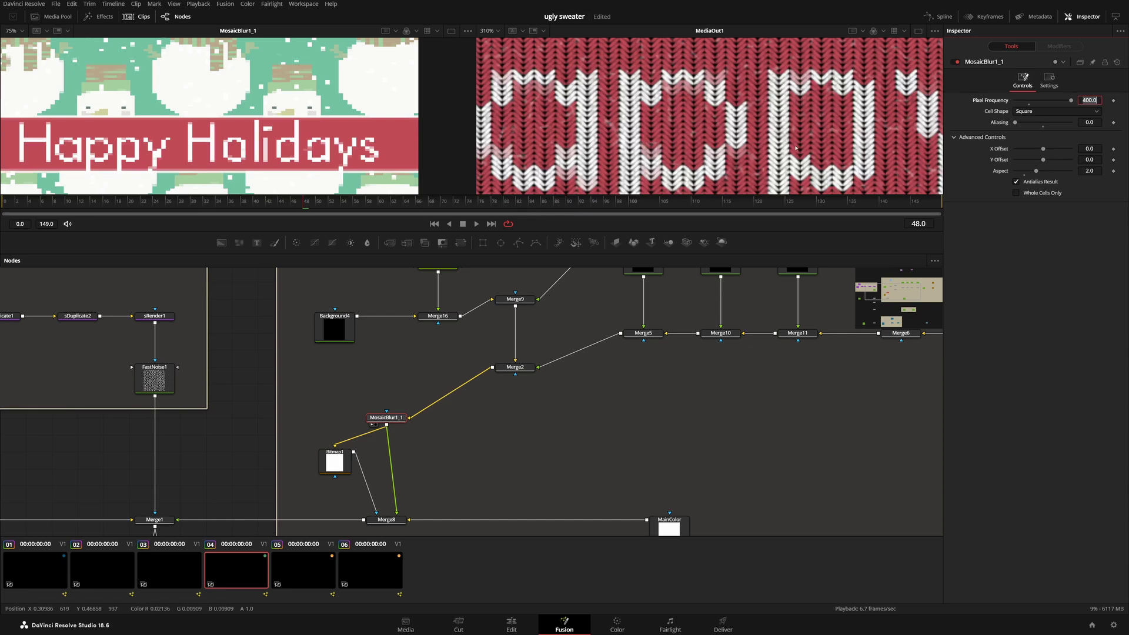
left_click_drag(795, 147, 798, 95)
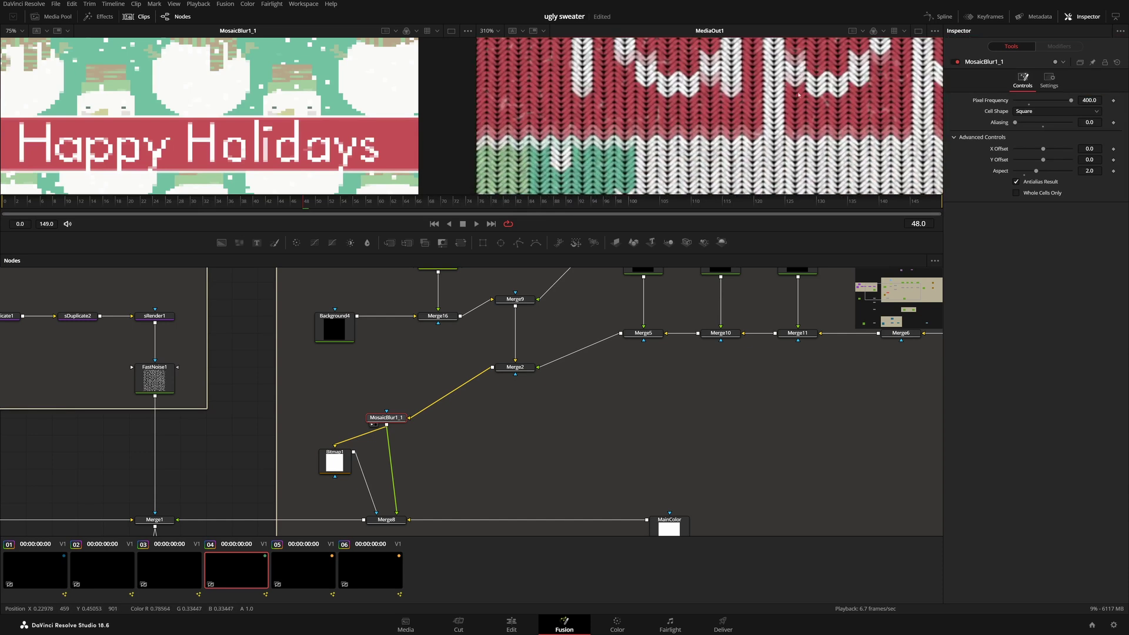
left_click_drag(691, 159, 765, 123)
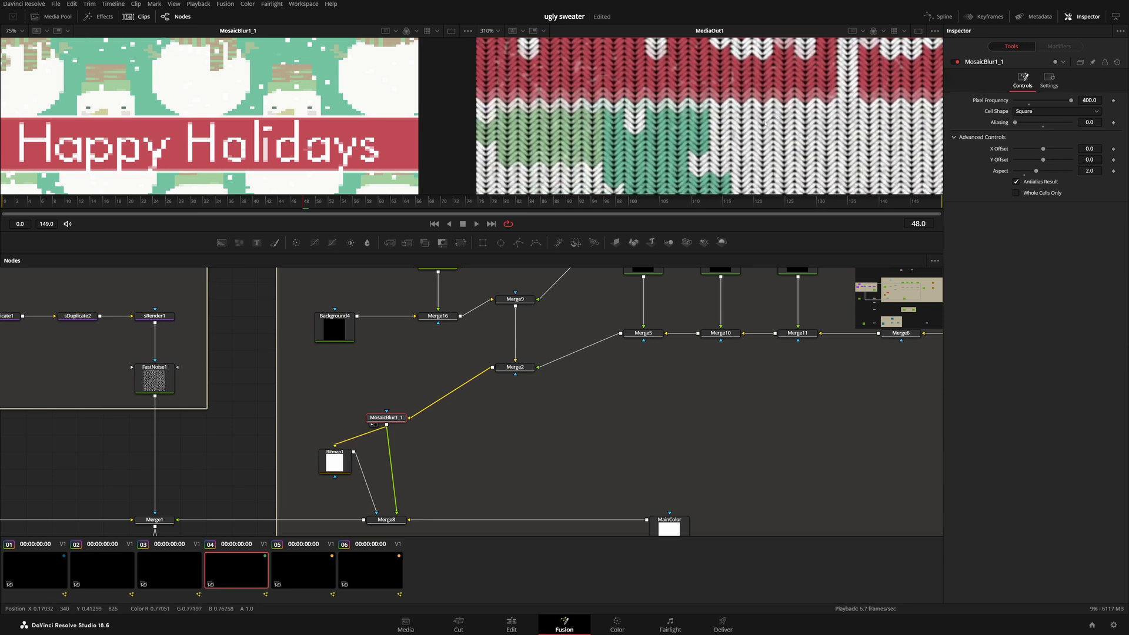
Place the Edit timeline's playhead on the third clip and open its Blackmagic Design logo composition in Fusion
left_click(511, 628)
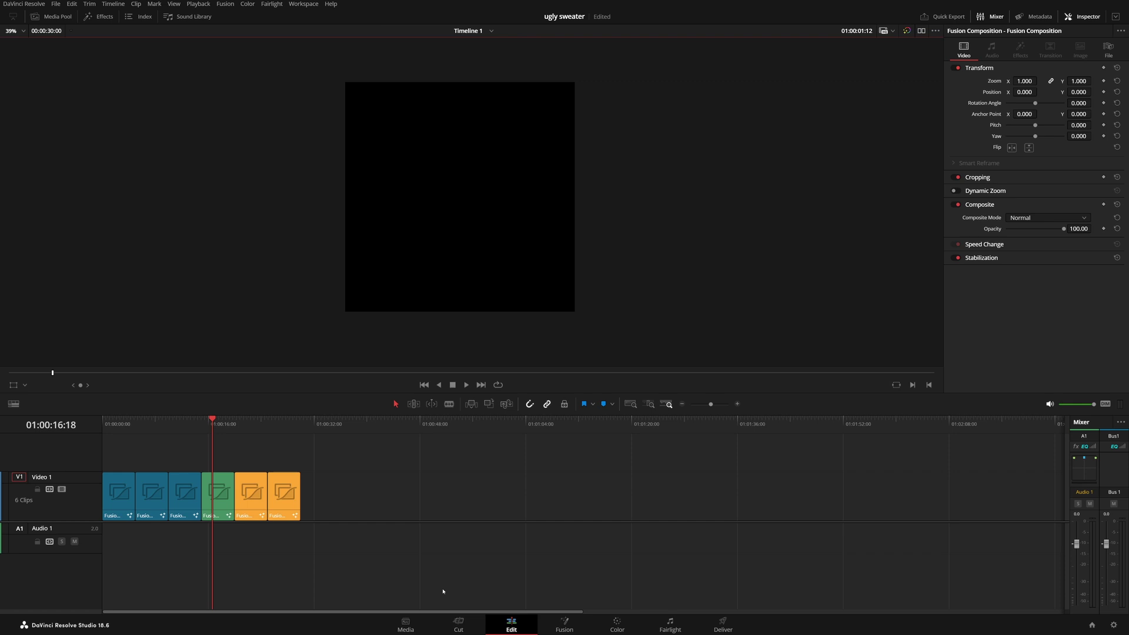
left_click(183, 426)
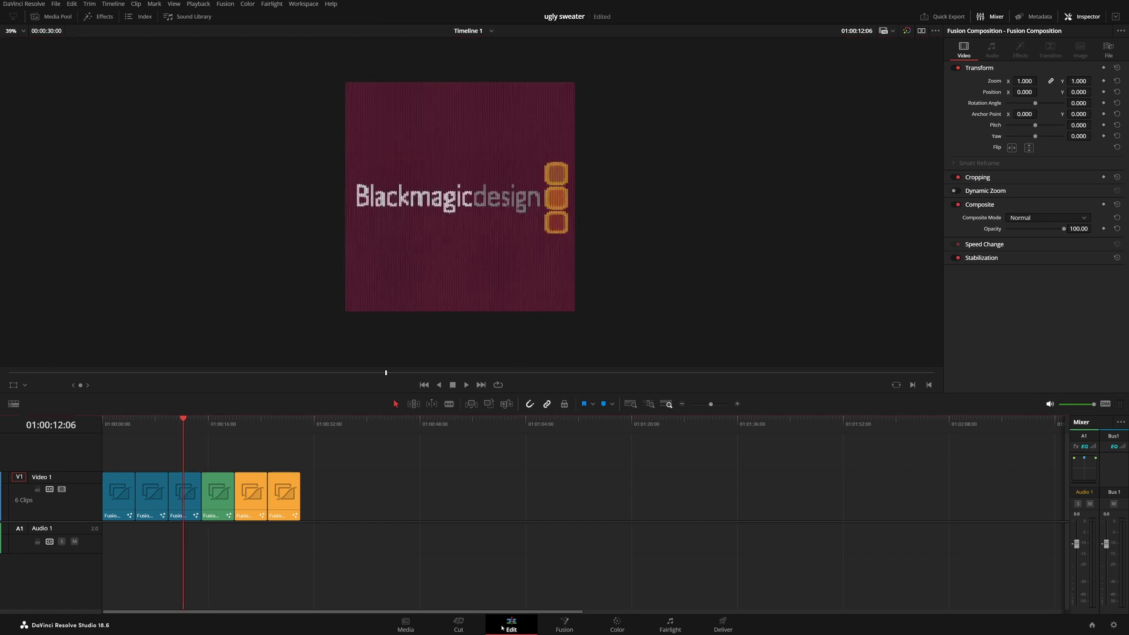
left_click(564, 625)
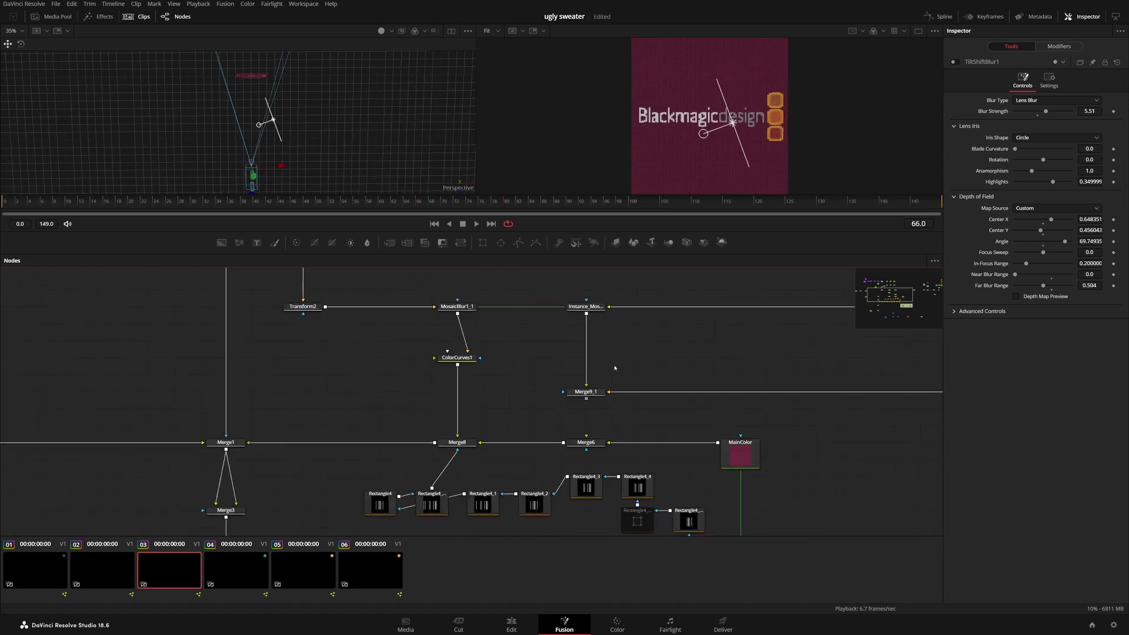
Display the original MediaIn1 logo and its pixelated MosaicBlur1_1 version in turn in the second viewer
left_click_drag(615, 368, 698, 395)
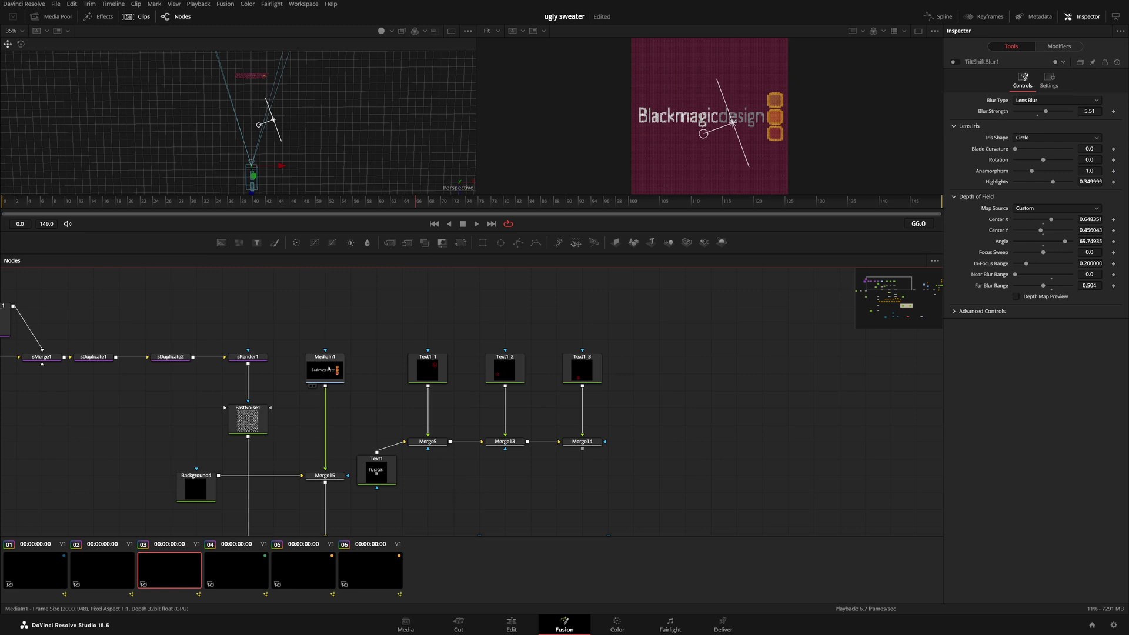
left_click_drag(325, 368, 710, 171)
scroll(711, 143, "up", 4)
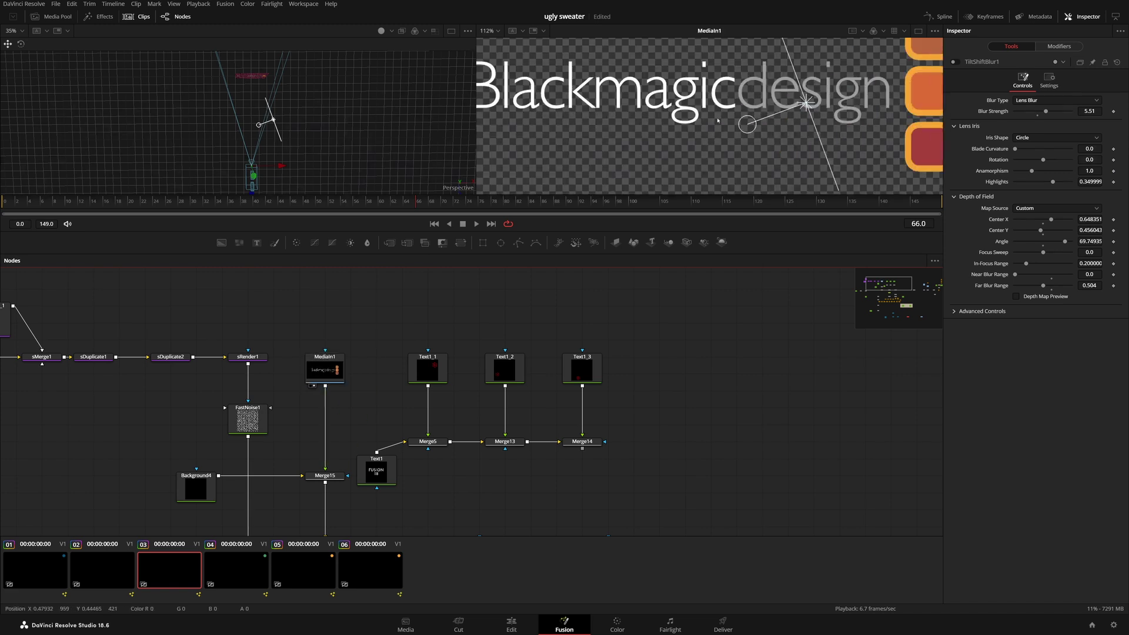
left_click_drag(369, 368, 479, 292)
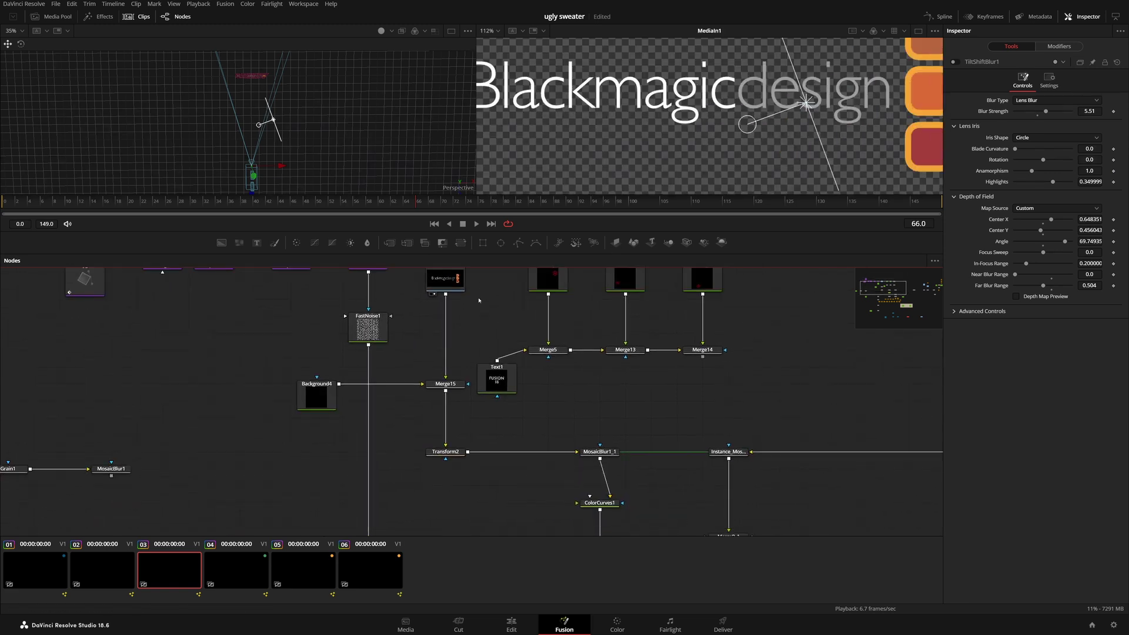
left_click_drag(579, 439, 617, 117)
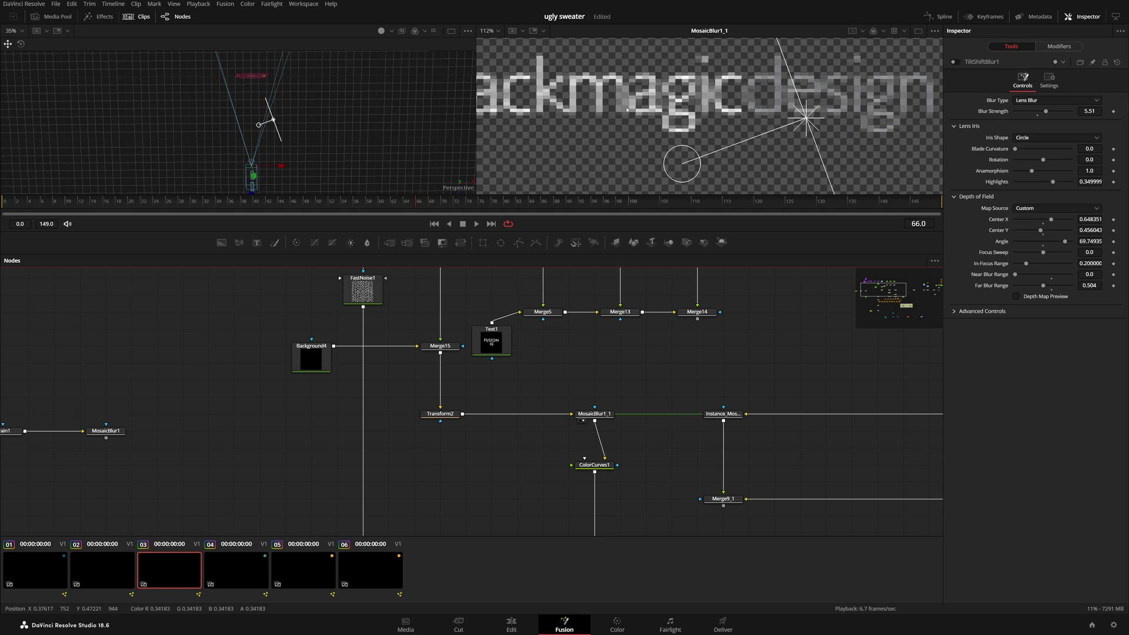
Compare the knitted logo from MediaOut1 with the pixelated MosaicBlur1_1 logo in the second viewer
left_click_drag(926, 321, 925, 319)
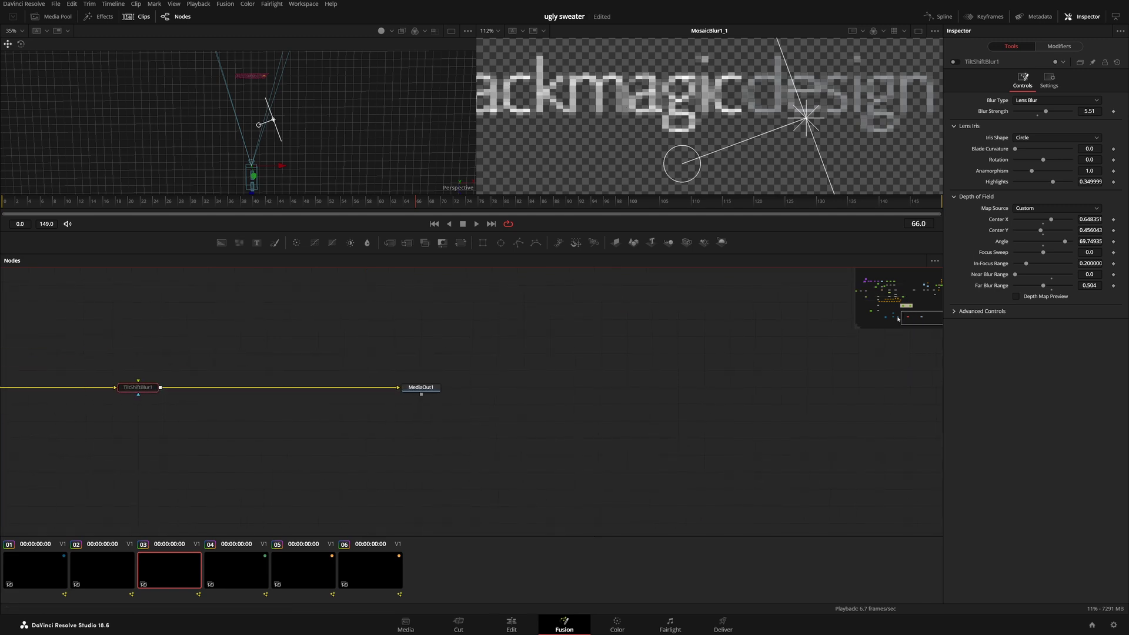
left_click_drag(421, 387, 558, 117)
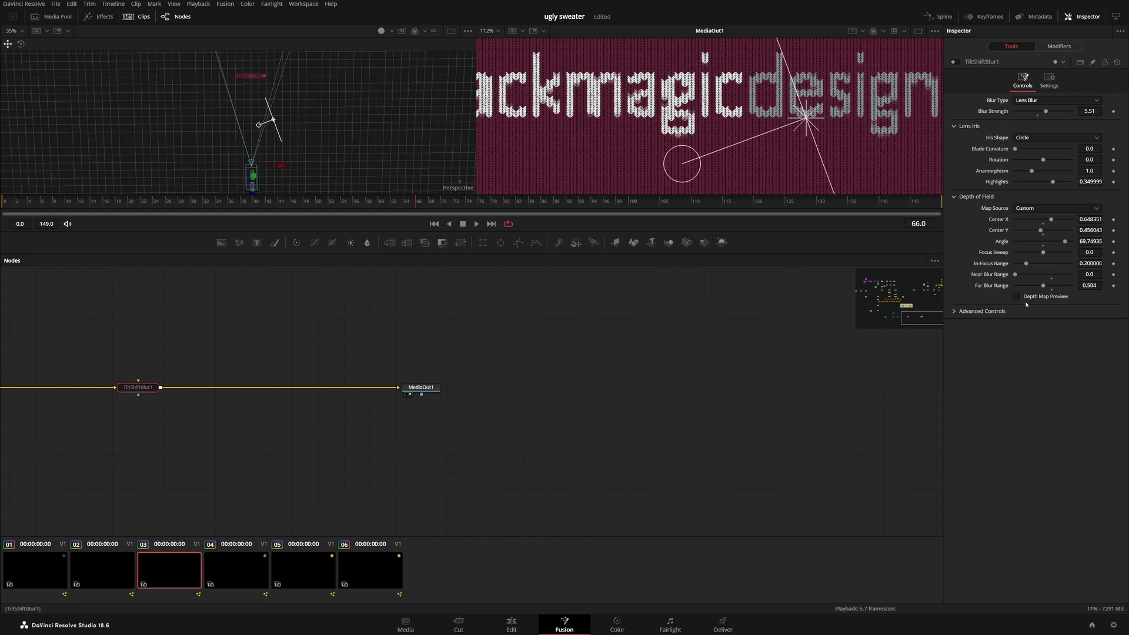
left_click_drag(922, 318, 884, 289)
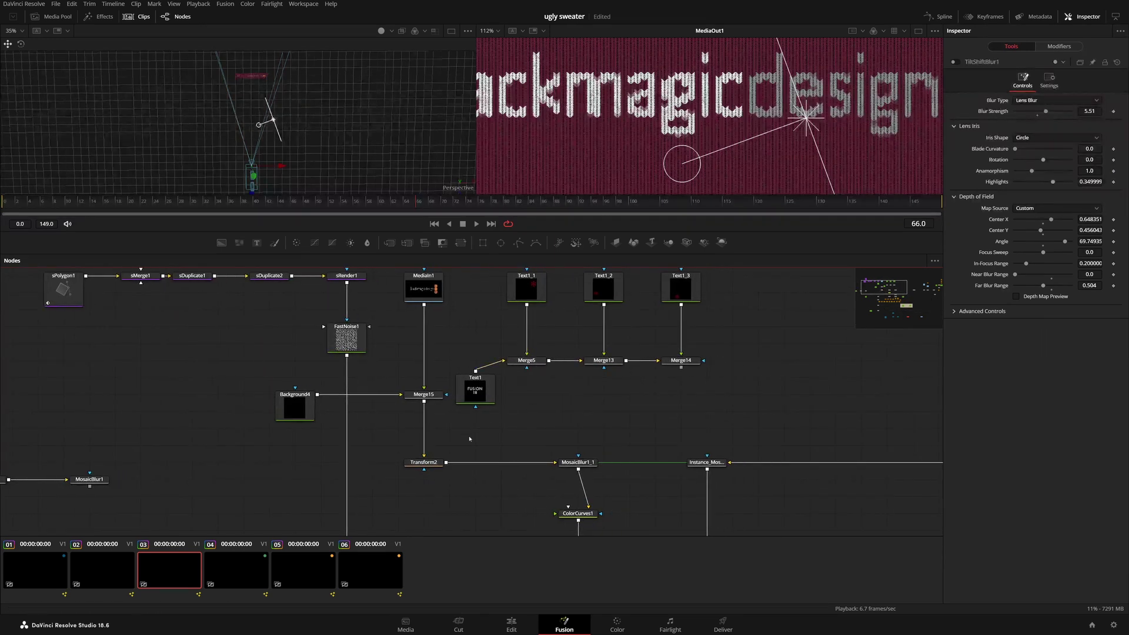
left_click(567, 469)
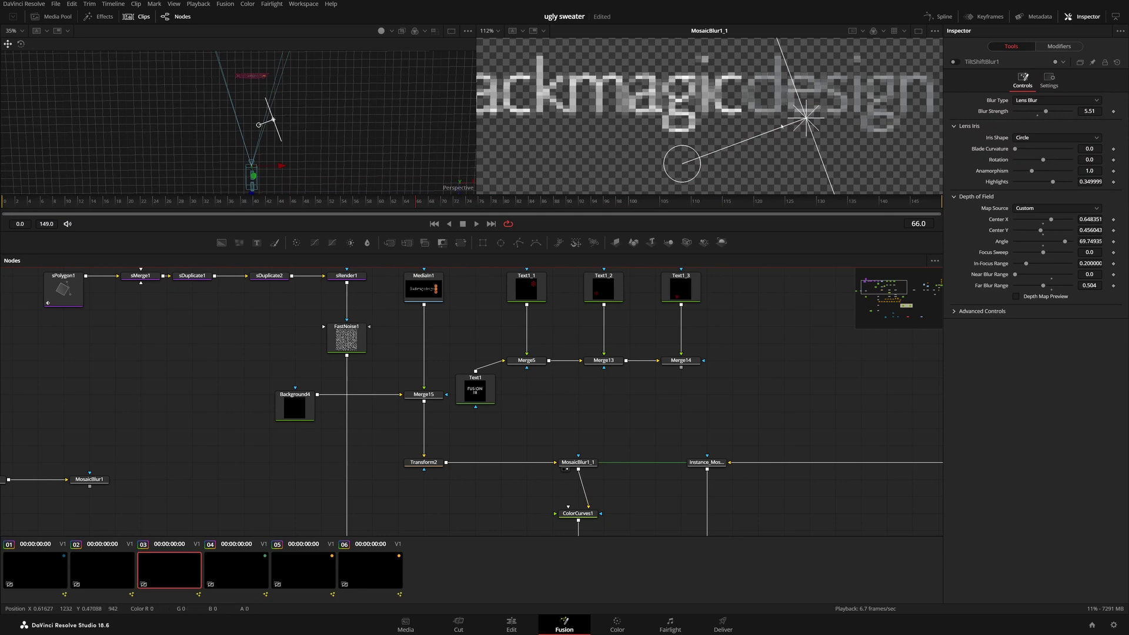
Display the Rectangle4 mask in the second viewer and examine its full set of vertical stripes
scroll(743, 423, "down", 5)
scroll(730, 417, "down", 2)
scroll(552, 407, "down", 2)
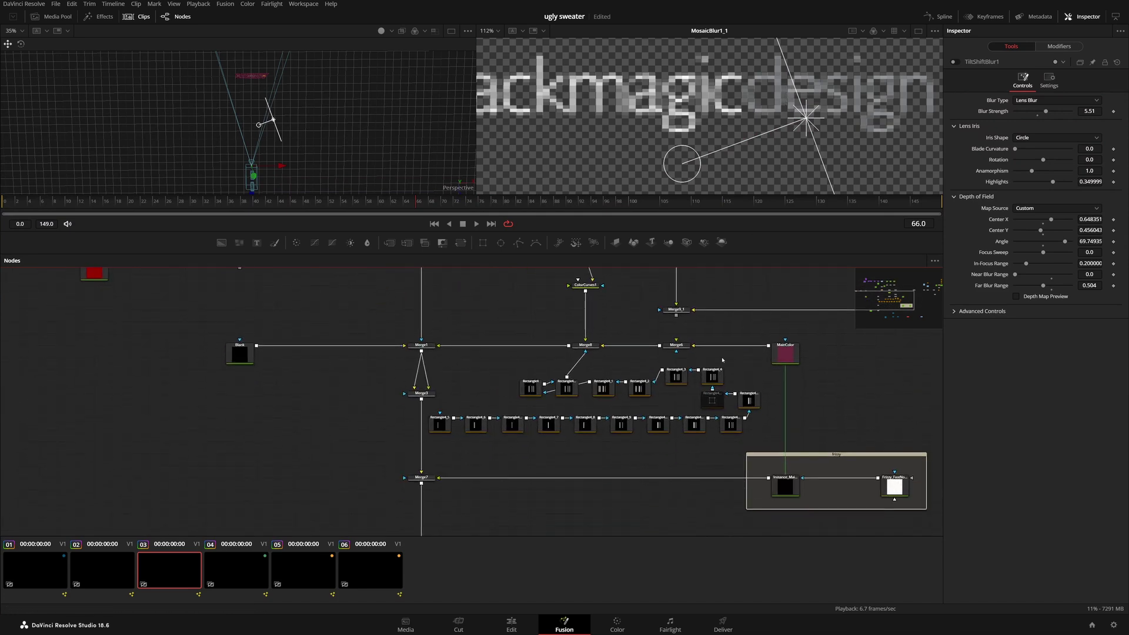
left_click(528, 399)
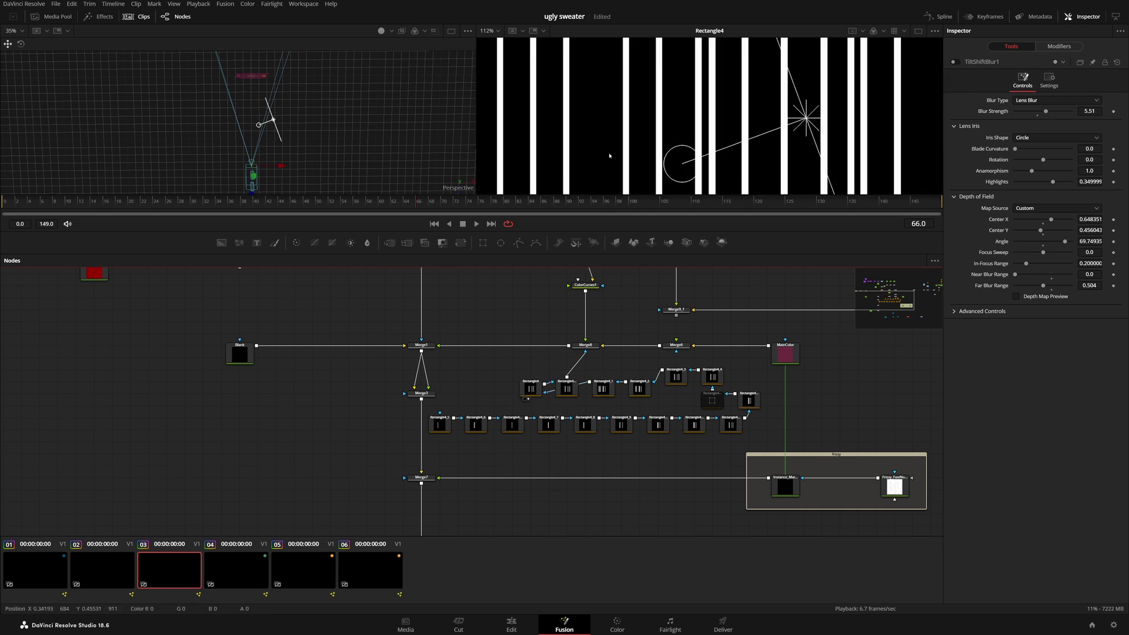
scroll(676, 153, "down", 5)
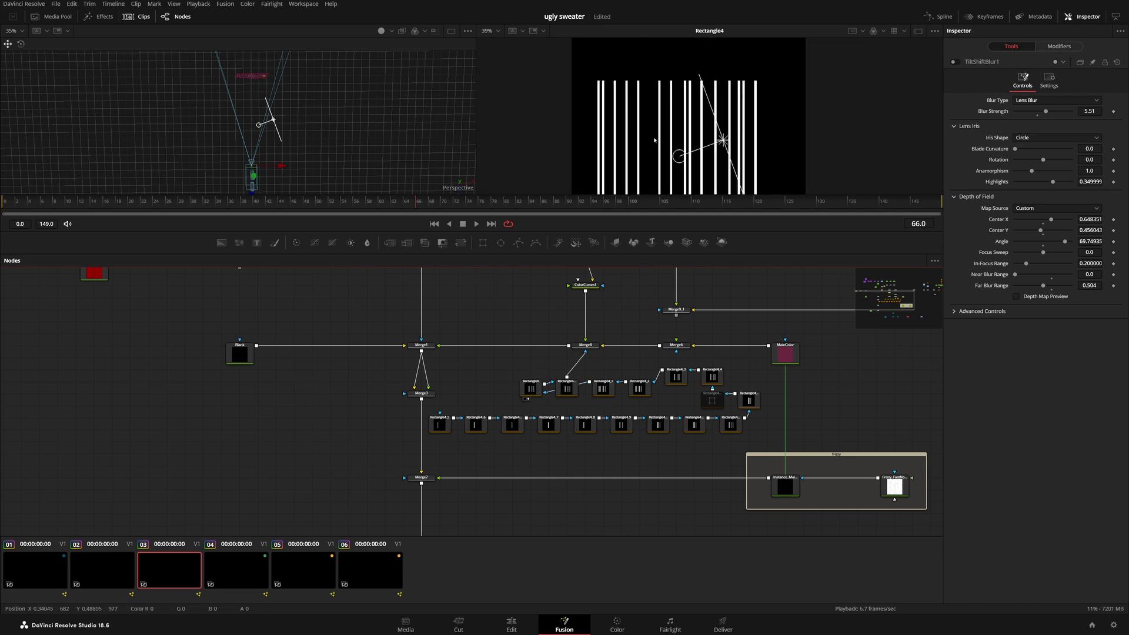
Compare the masked logo artwork at Merge8 with the final knitted logo at MediaOut1
left_click_drag(594, 352, 681, 151)
scroll(707, 137, "up", 5)
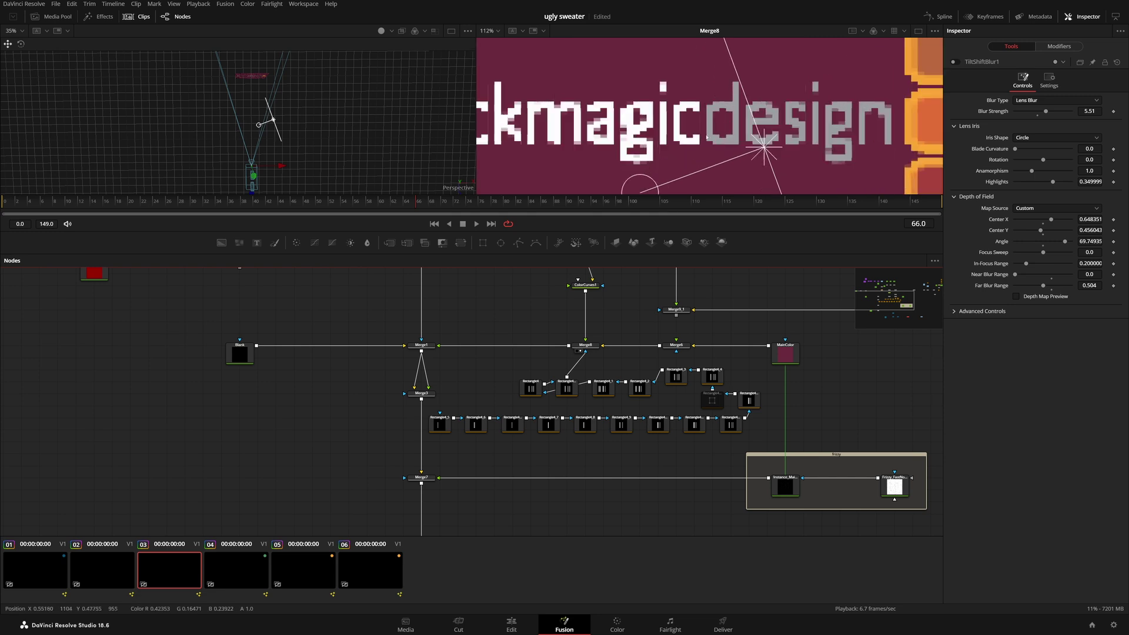
left_click(909, 319)
left_click_drag(556, 353, 651, 98)
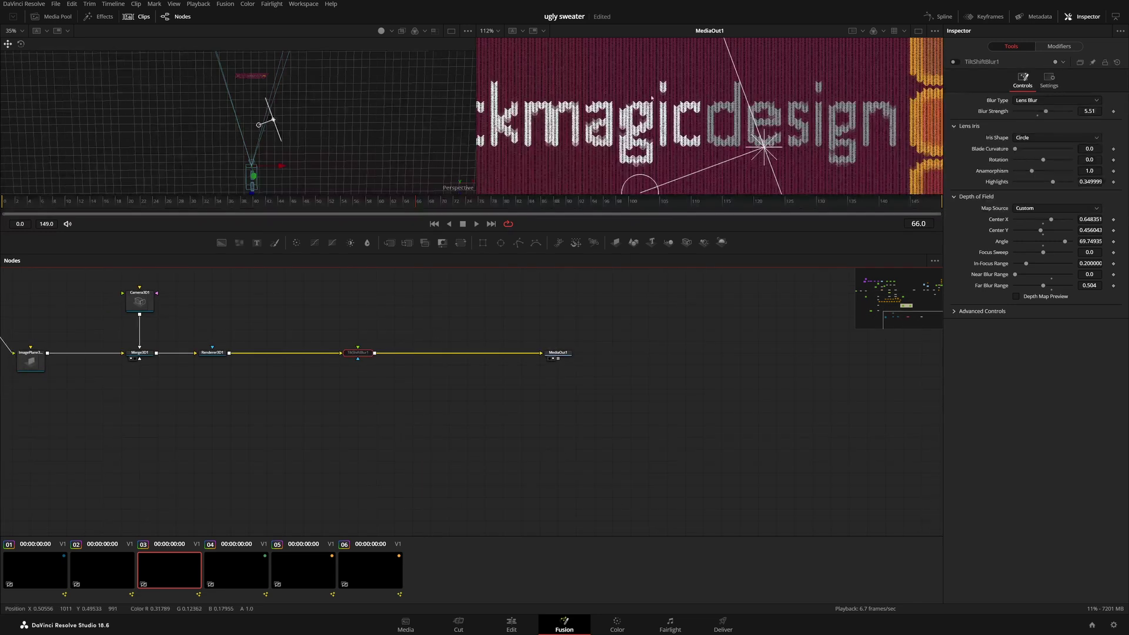
Enlarge the viewers to show the whole knitted logo and disconnect the chained rectangle masks from Merge8
left_click_drag(516, 230, 516, 308)
scroll(625, 166, "down", 3)
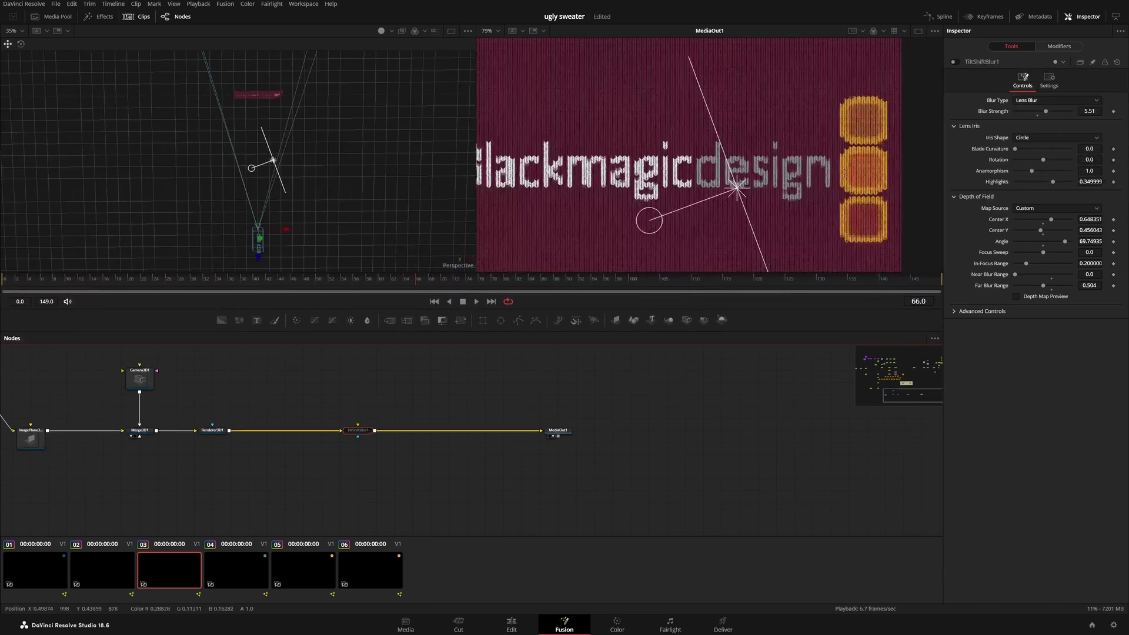
left_click_drag(912, 397, 887, 381)
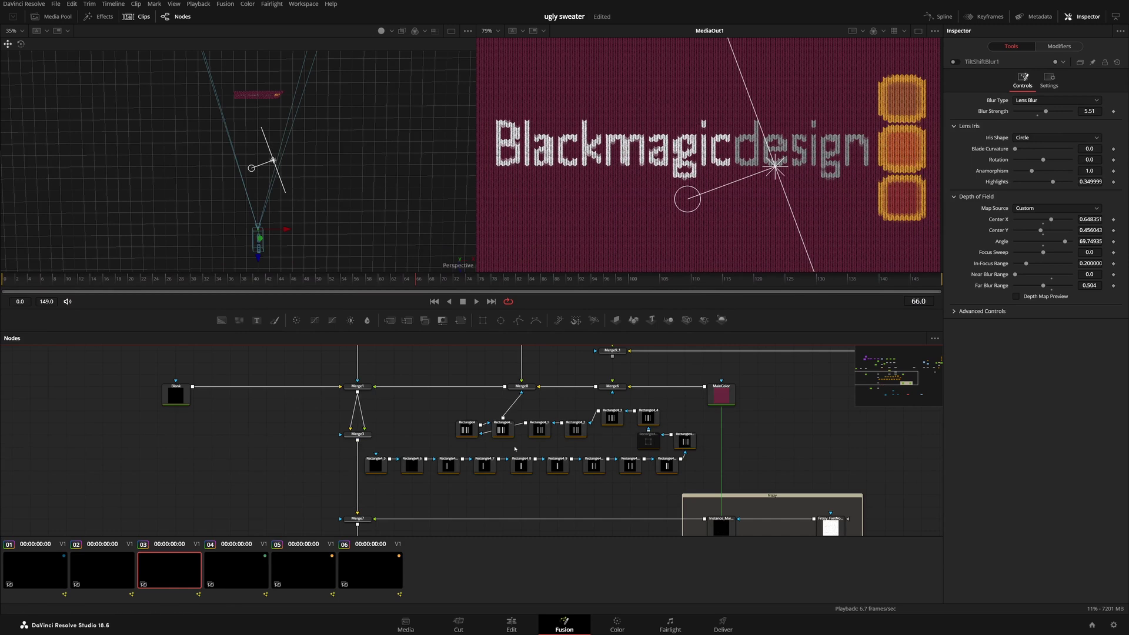
left_click(518, 397)
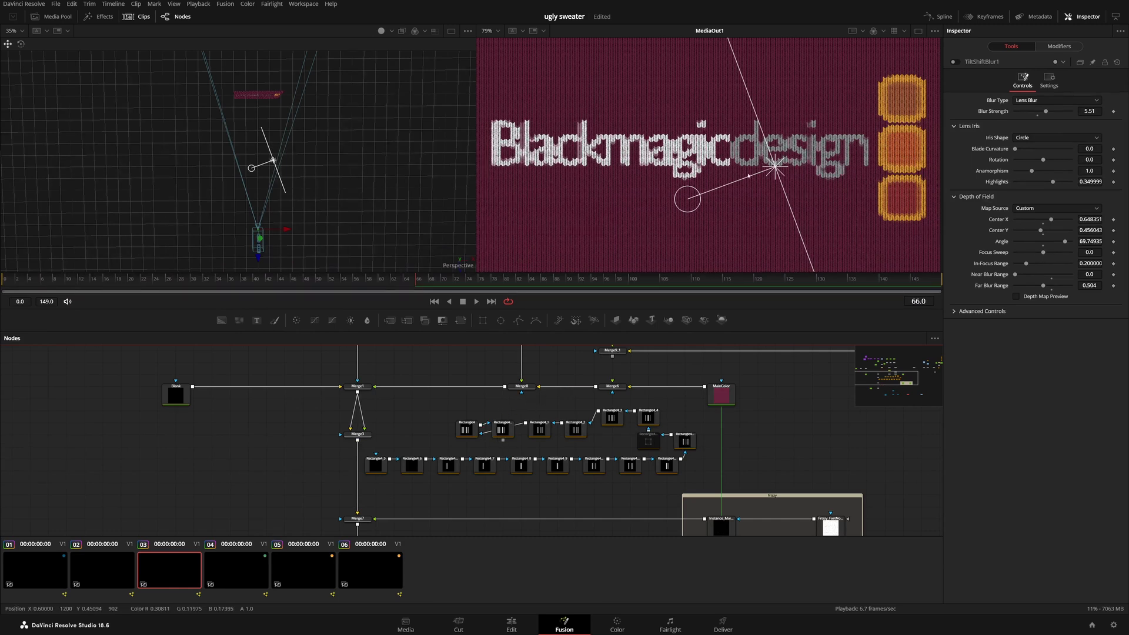
Reconnect the chained rectangle masks to Merge8 and inspect the merge's Apply Mask Inverted setting
left_click_drag(465, 432, 522, 389)
left_click(448, 418)
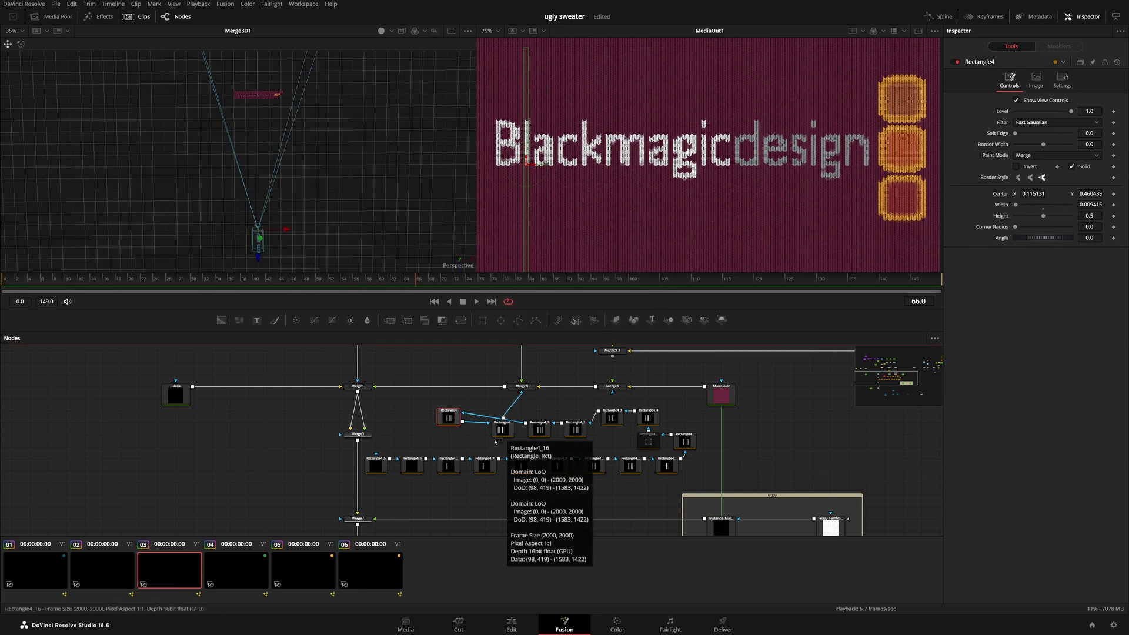
left_click(521, 386)
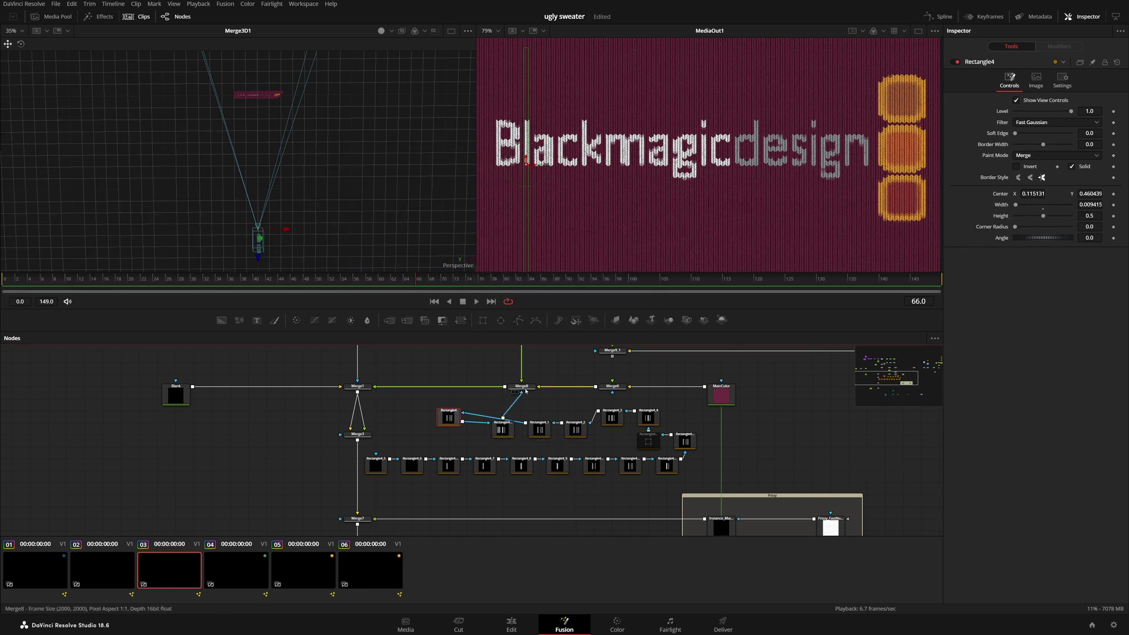
left_click(1062, 79)
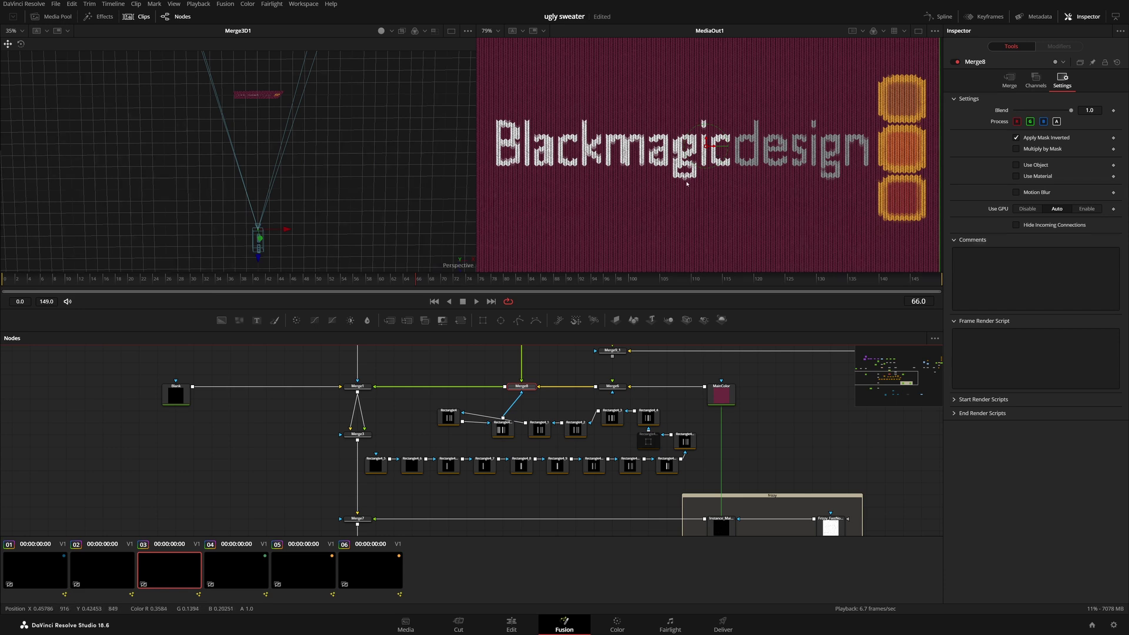
left_click_drag(741, 436, 757, 413)
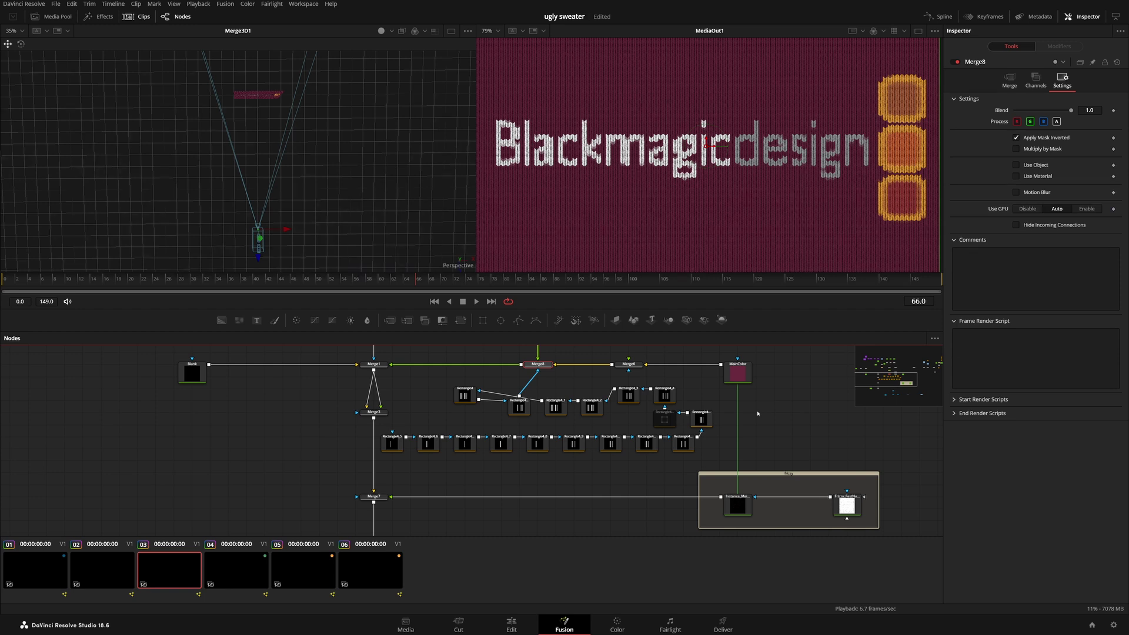
Switch to clip 04 and show the whole knitted Happy Holidays snowman design from MediaOut1 in the second viewer
left_click(240, 570)
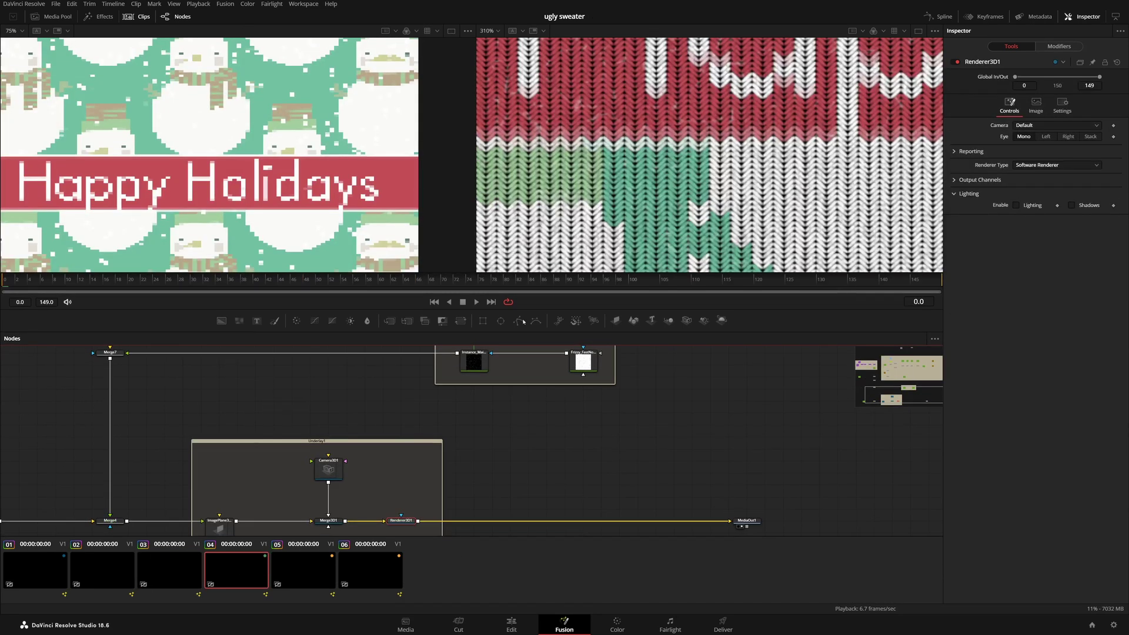
left_click_drag(669, 198, 623, 196)
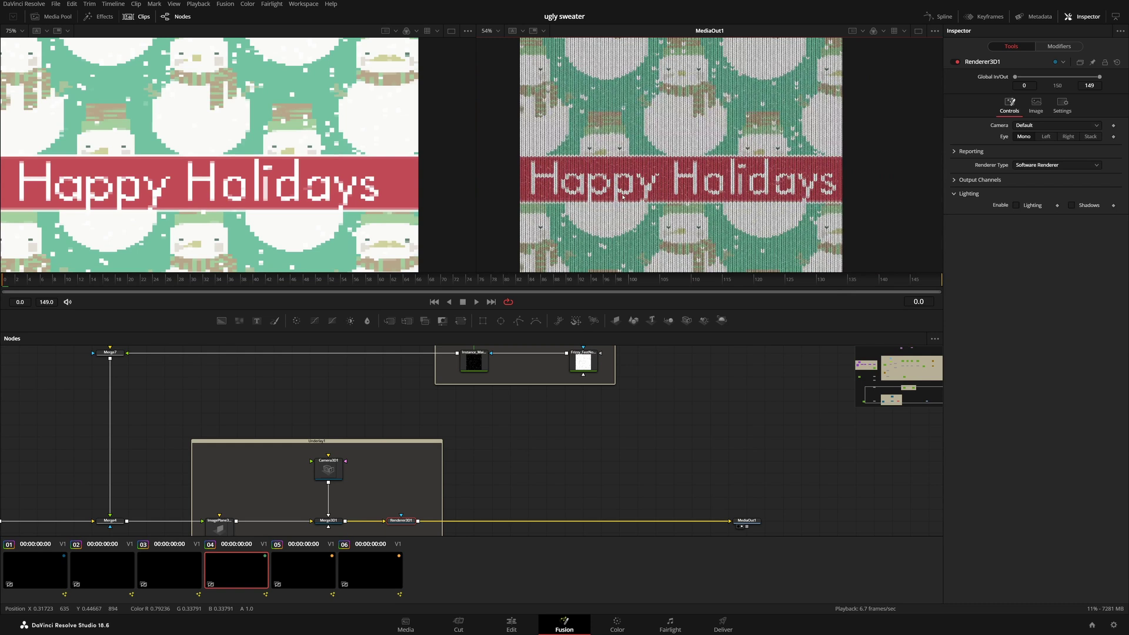